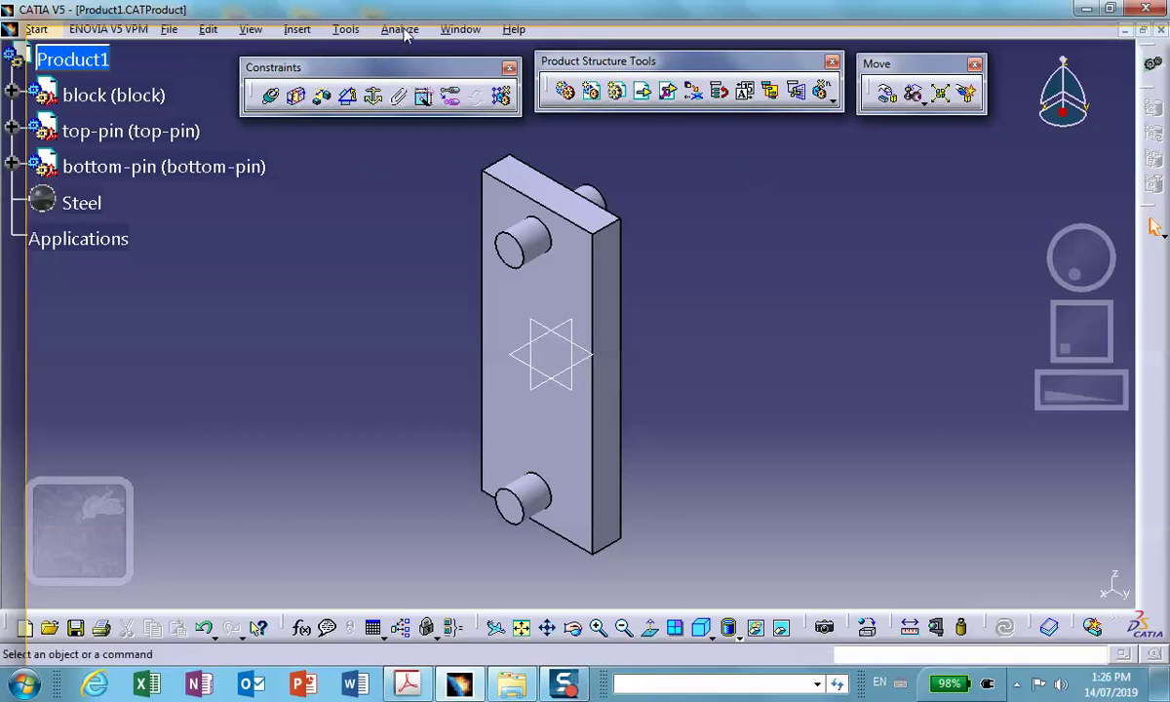
Restore the contents and positions of all toolbars to their defaults through the customization settings.
left_click(344, 29)
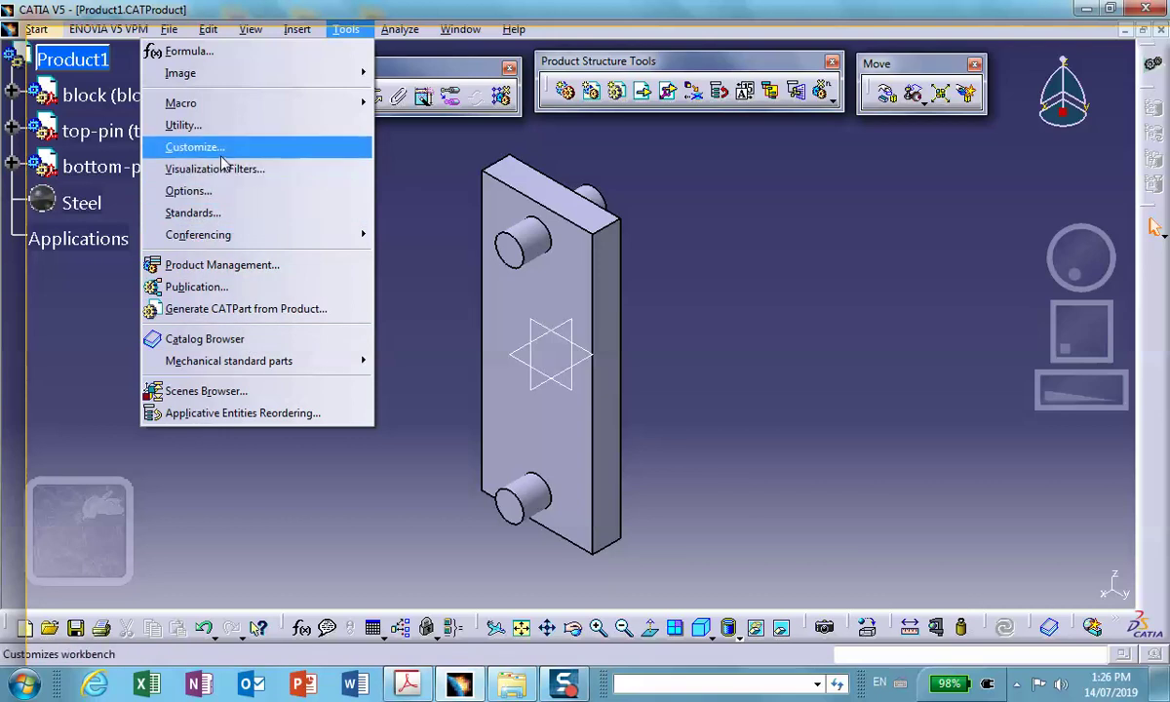
left_click(207, 148)
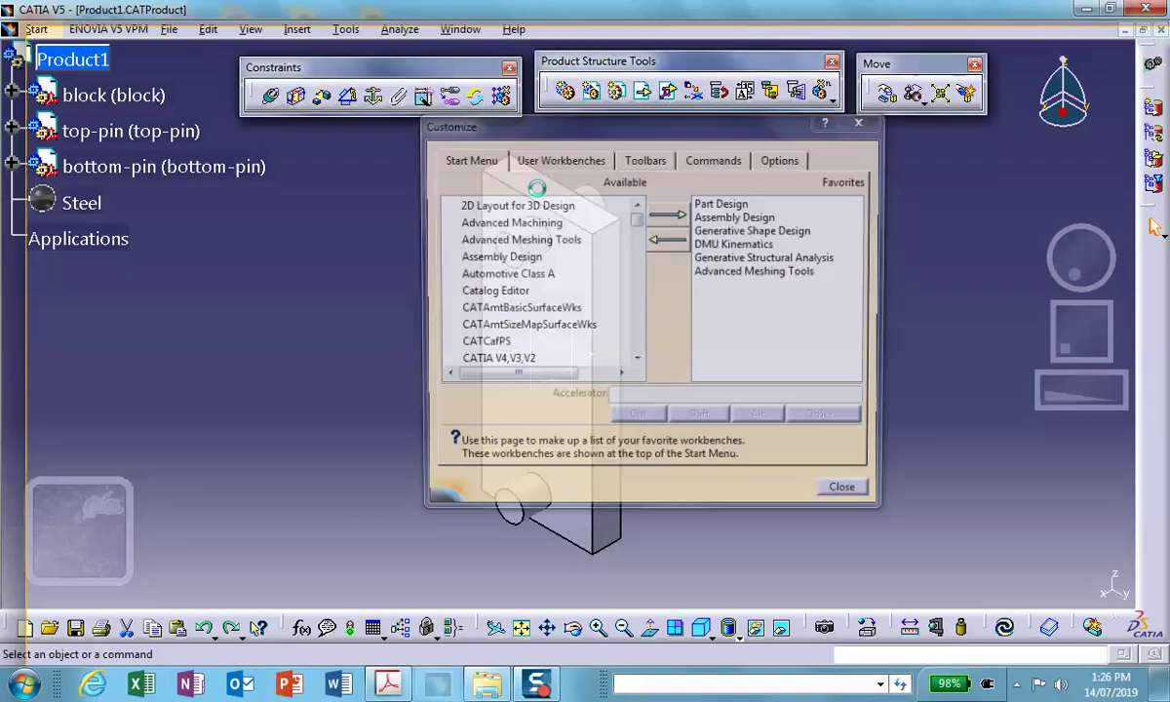
left_click(648, 162)
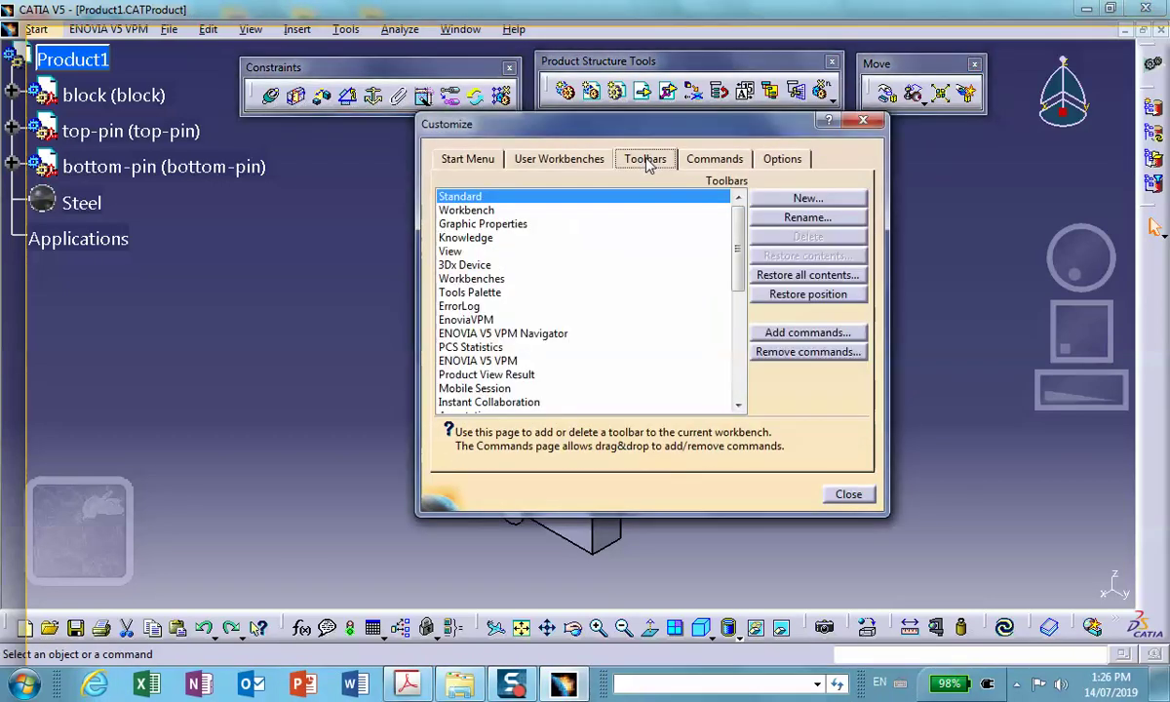
left_click(798, 280)
left_click(574, 382)
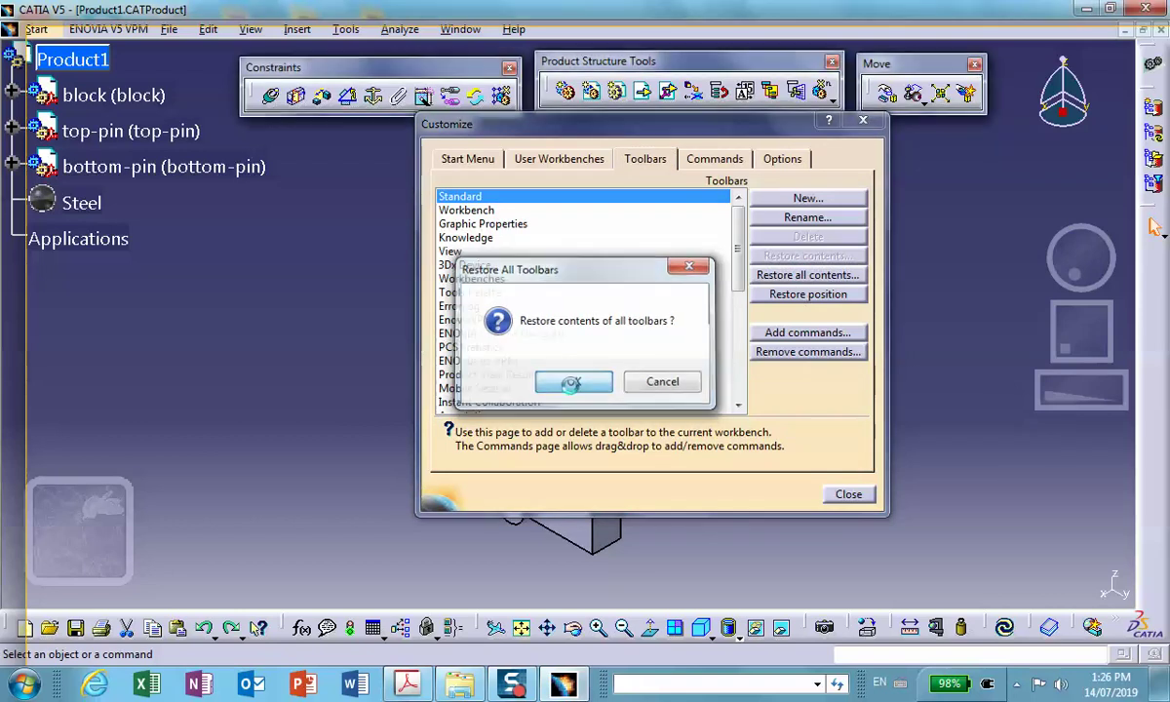
left_click(802, 296)
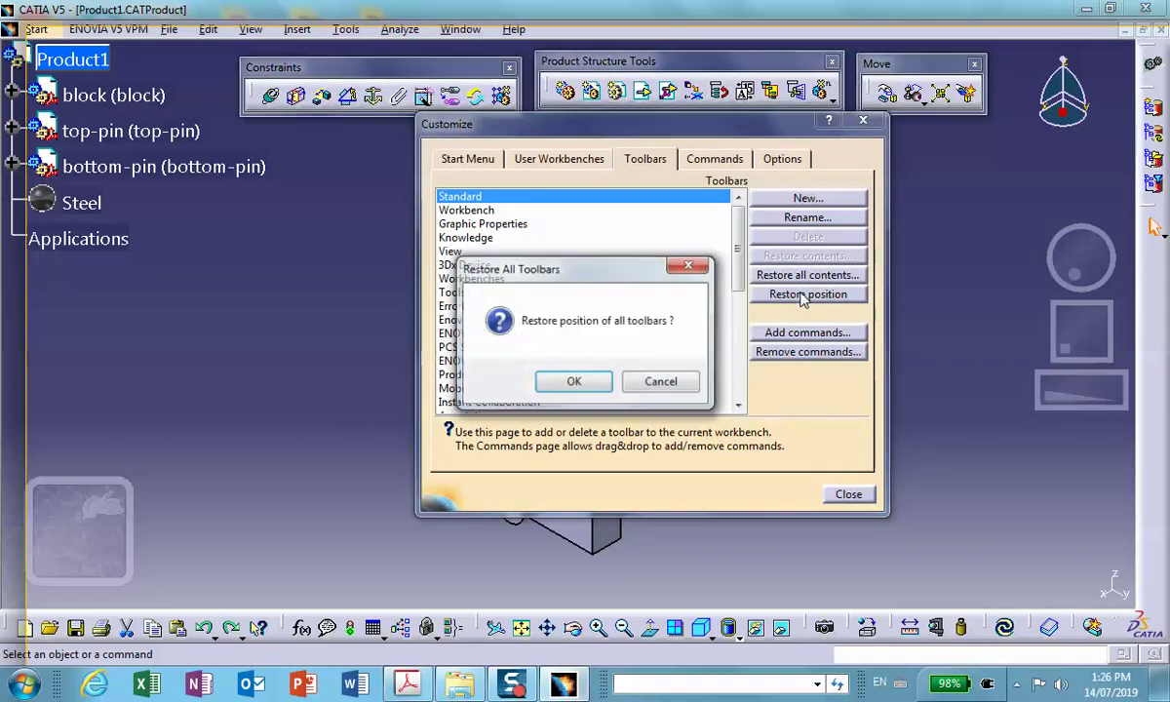
left_click(573, 383)
left_click(846, 495)
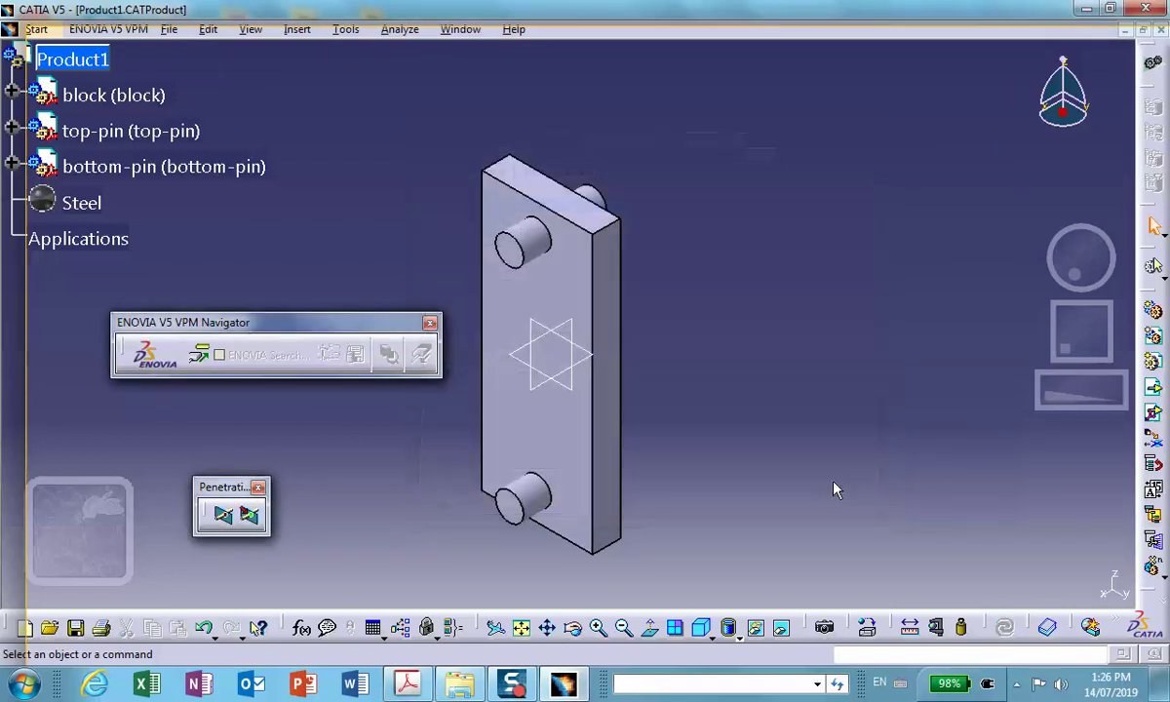
Close the floating ENOVIA V5 VPM Navigator and Penetration toolbars, and undock the hidden toolbars into the workspace, including Constraints, Move and Assembly Features.
left_click(429, 322)
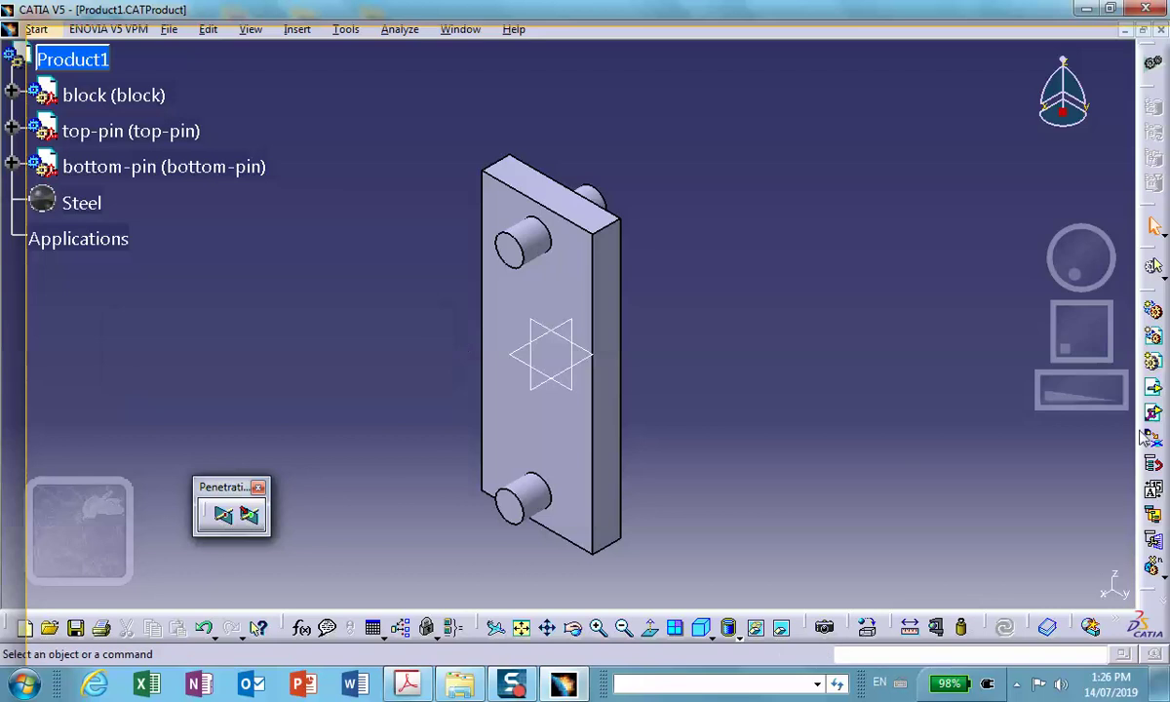
left_click(258, 487)
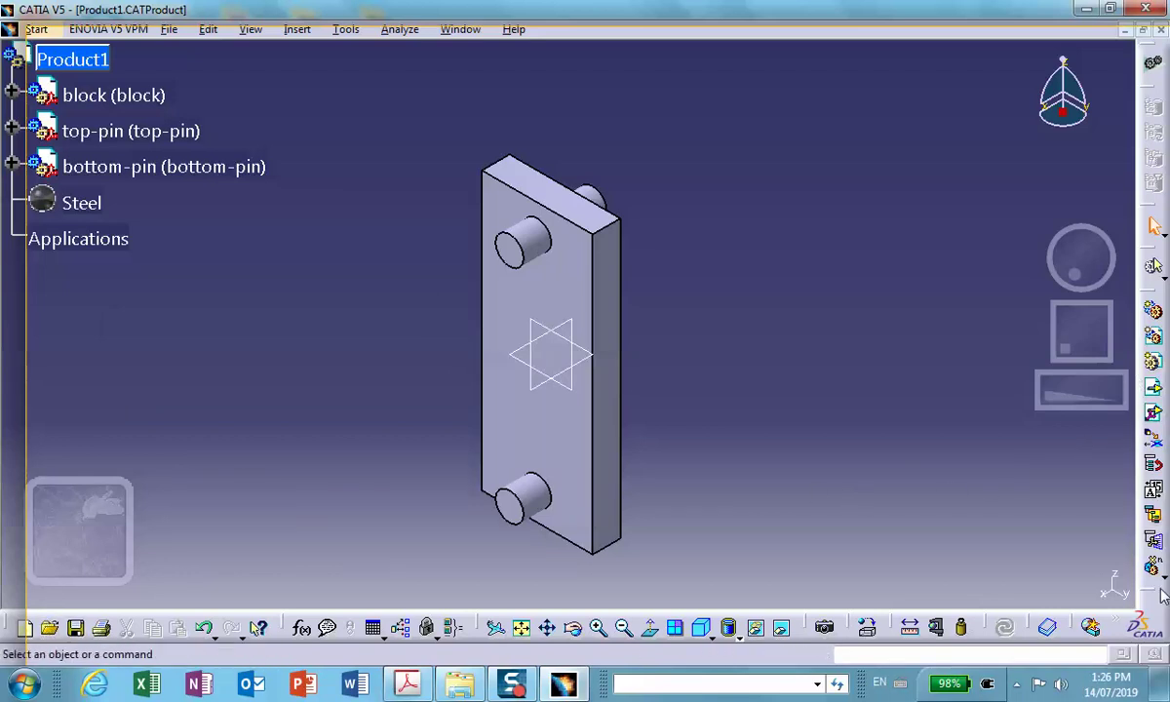
left_click_drag(1158, 597, 941, 137)
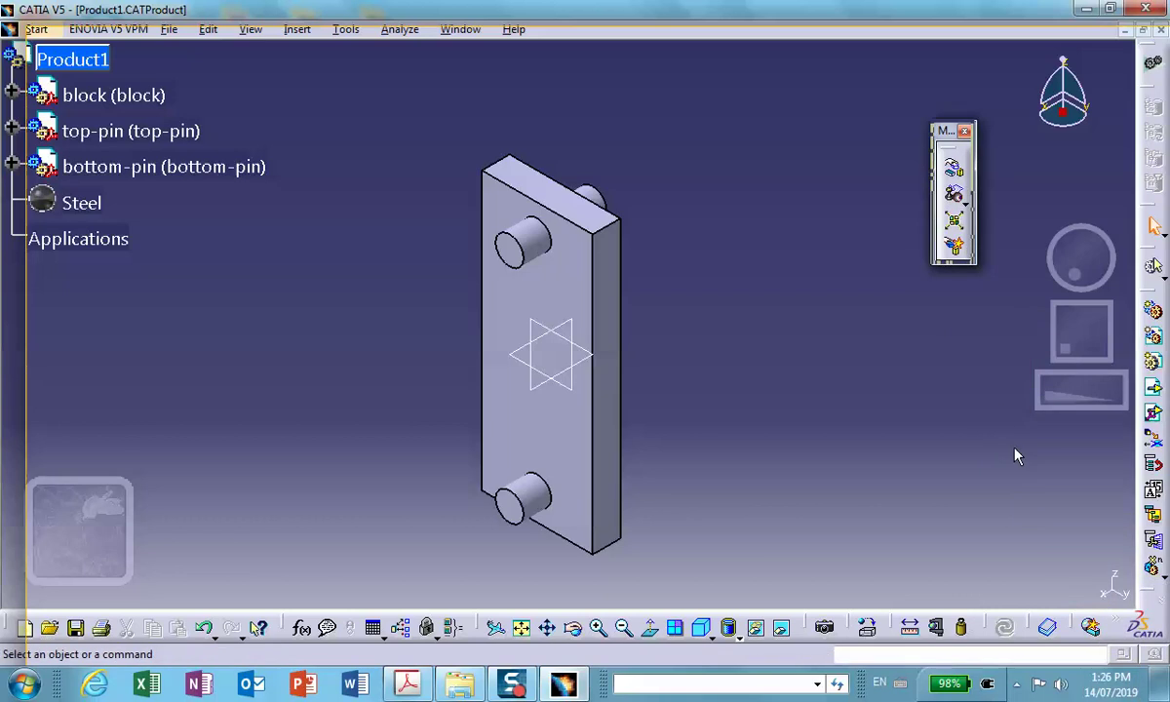
left_click_drag(1153, 592, 917, 312)
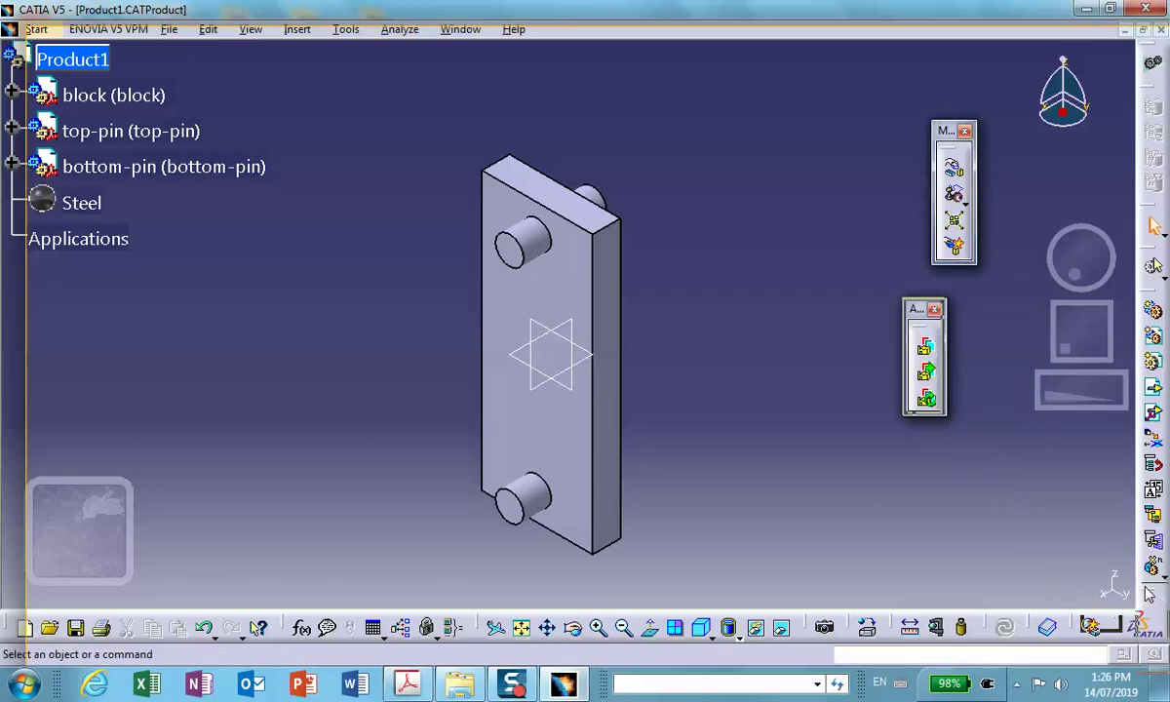
left_click_drag(1153, 592, 995, 400)
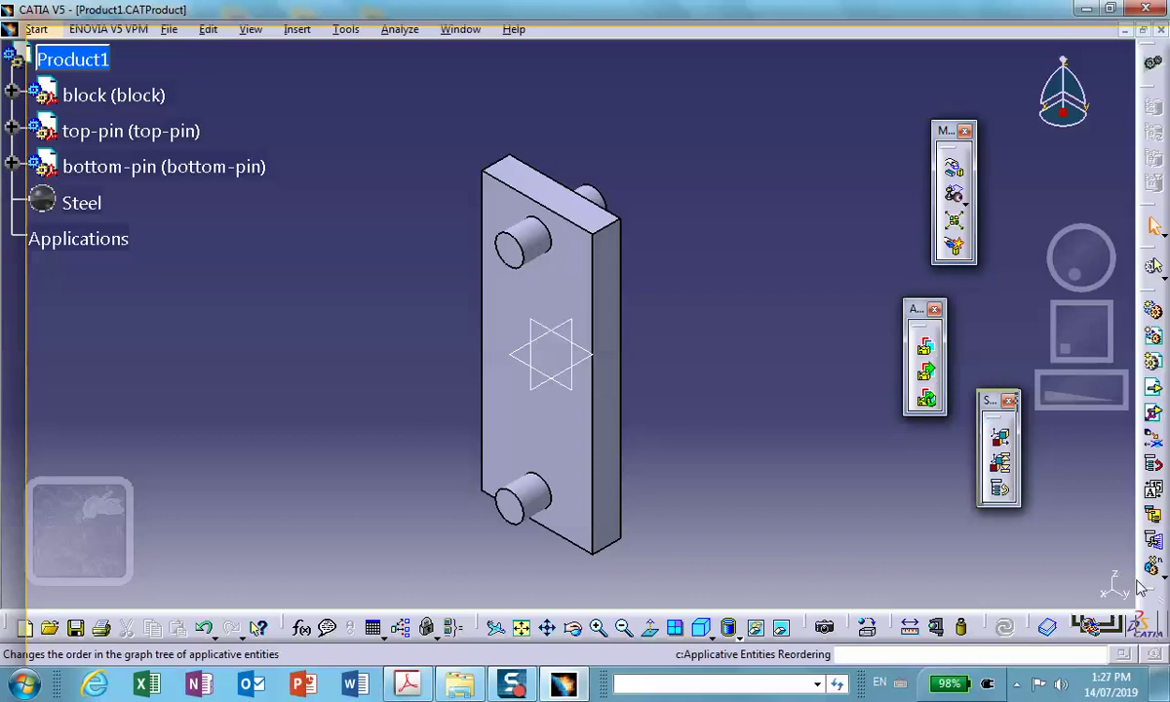
left_click_drag(1141, 586, 835, 109)
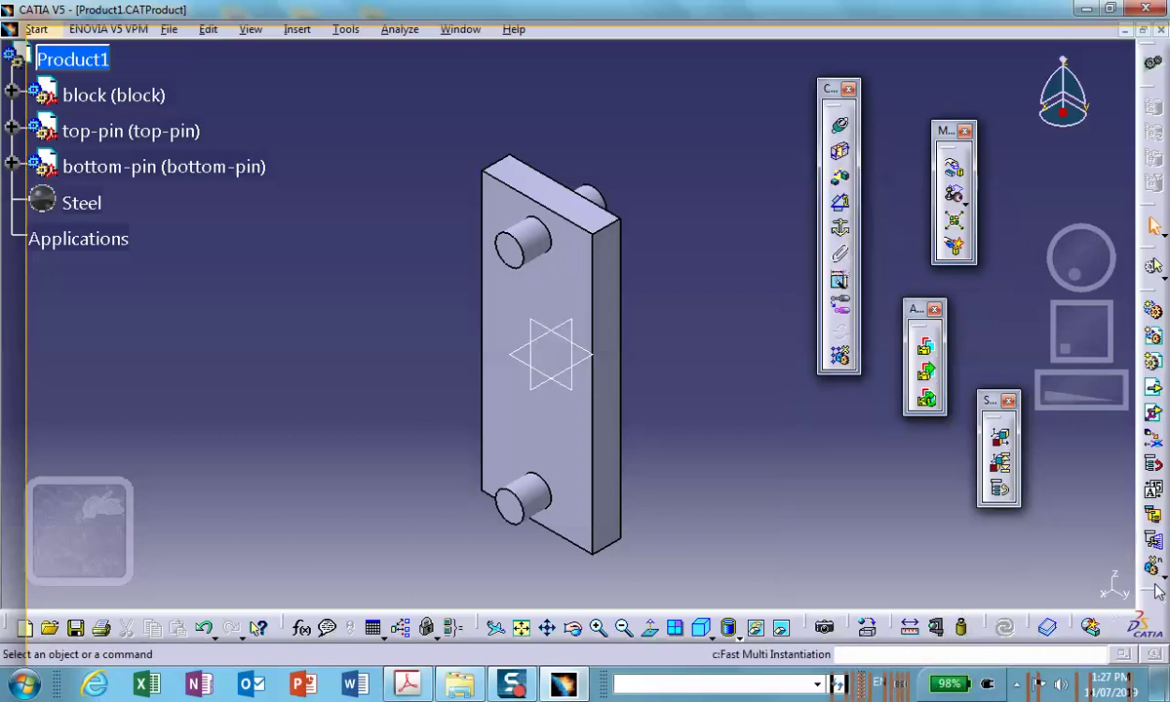
left_click_drag(1073, 626, 1055, 459)
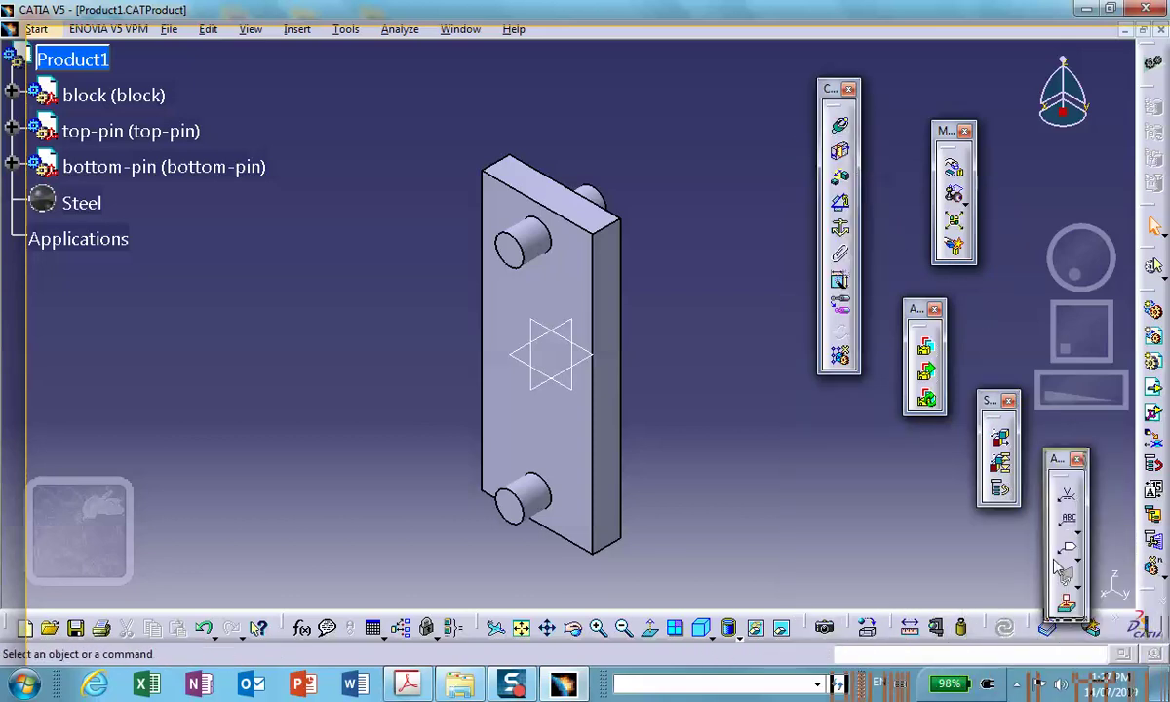
left_click_drag(1073, 549, 991, 127)
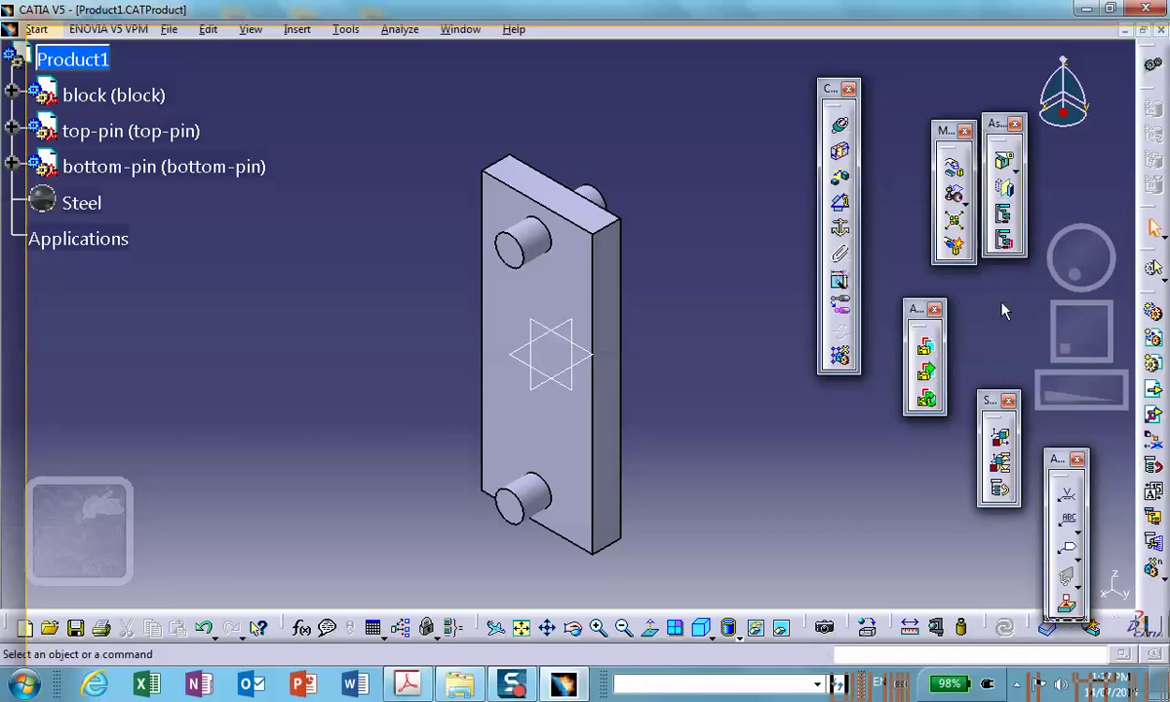
Define an Assembly Split on the bottom-pin's zx plane with the block as an affected part.
left_click(1006, 164)
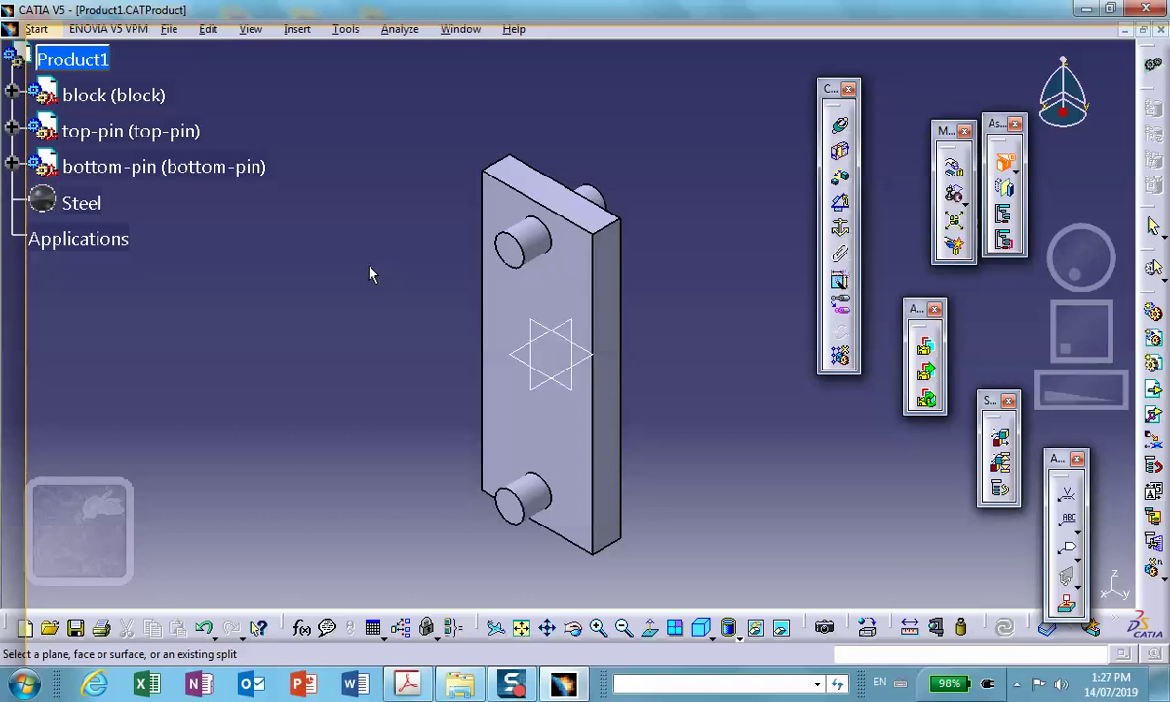
left_click(575, 332)
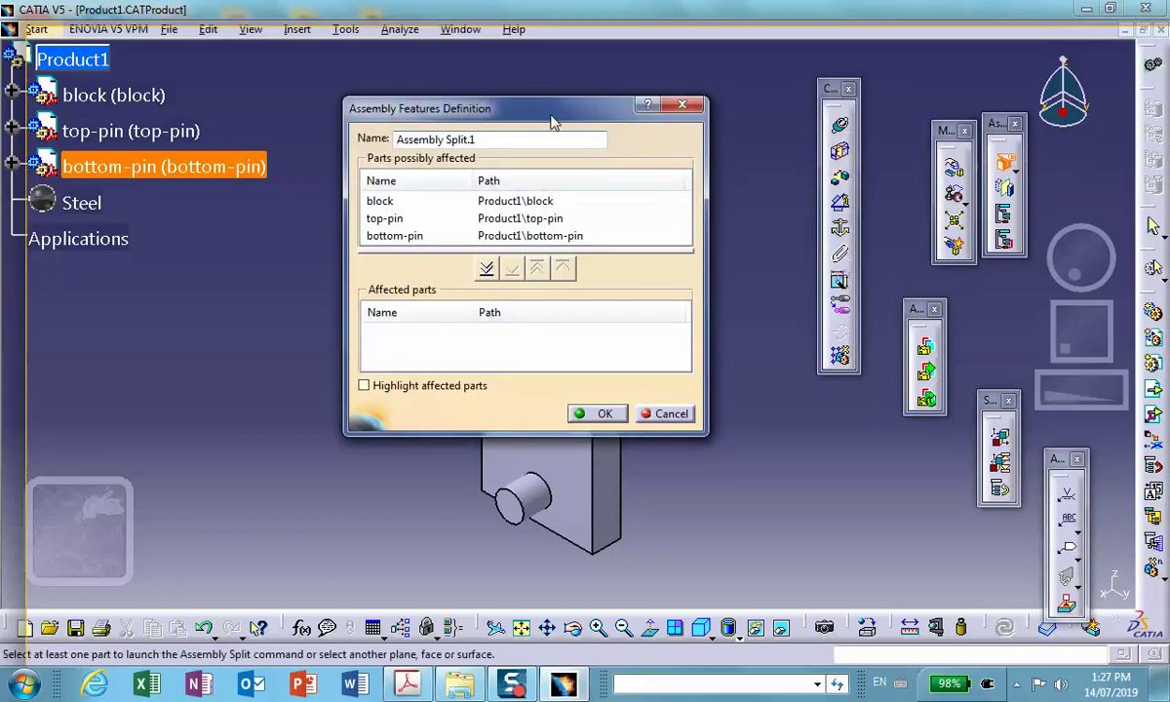
left_click_drag(551, 120, 926, 96)
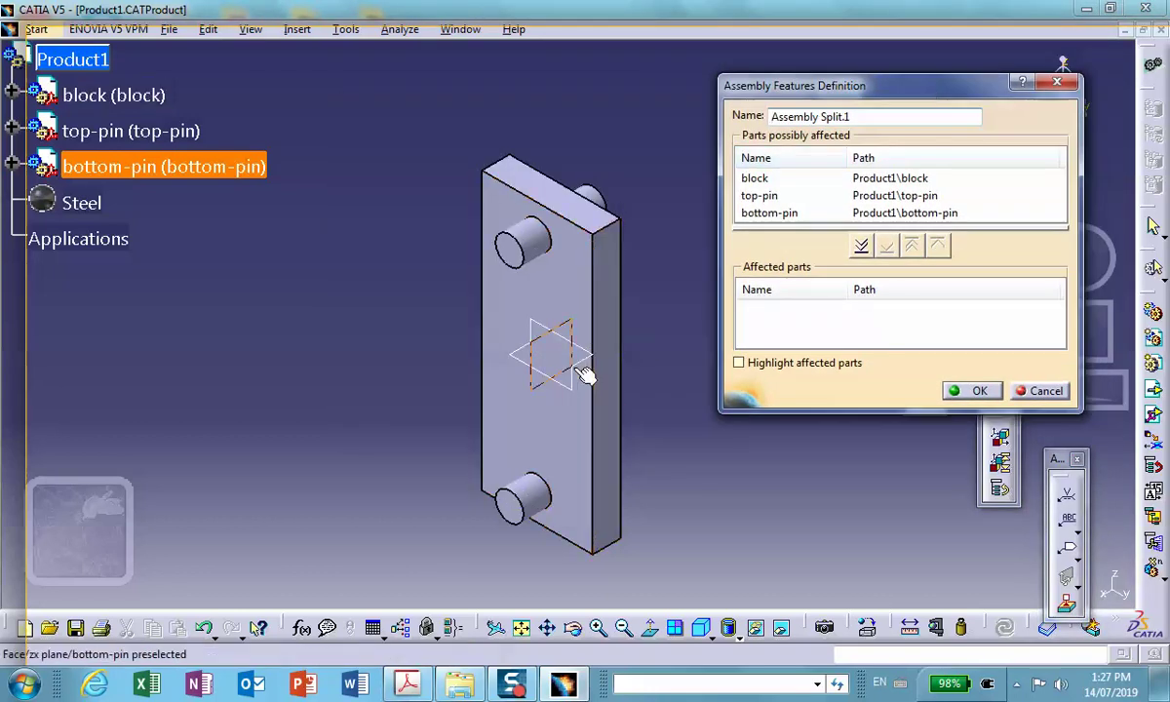
left_click(771, 180)
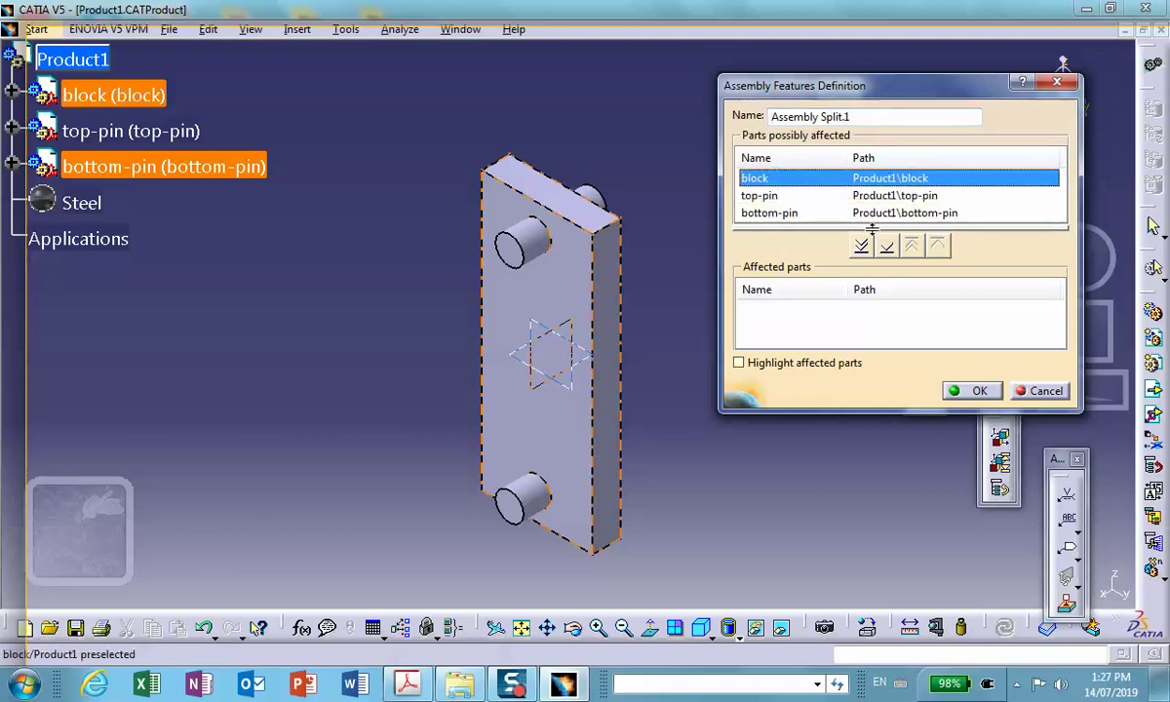
left_click(887, 248)
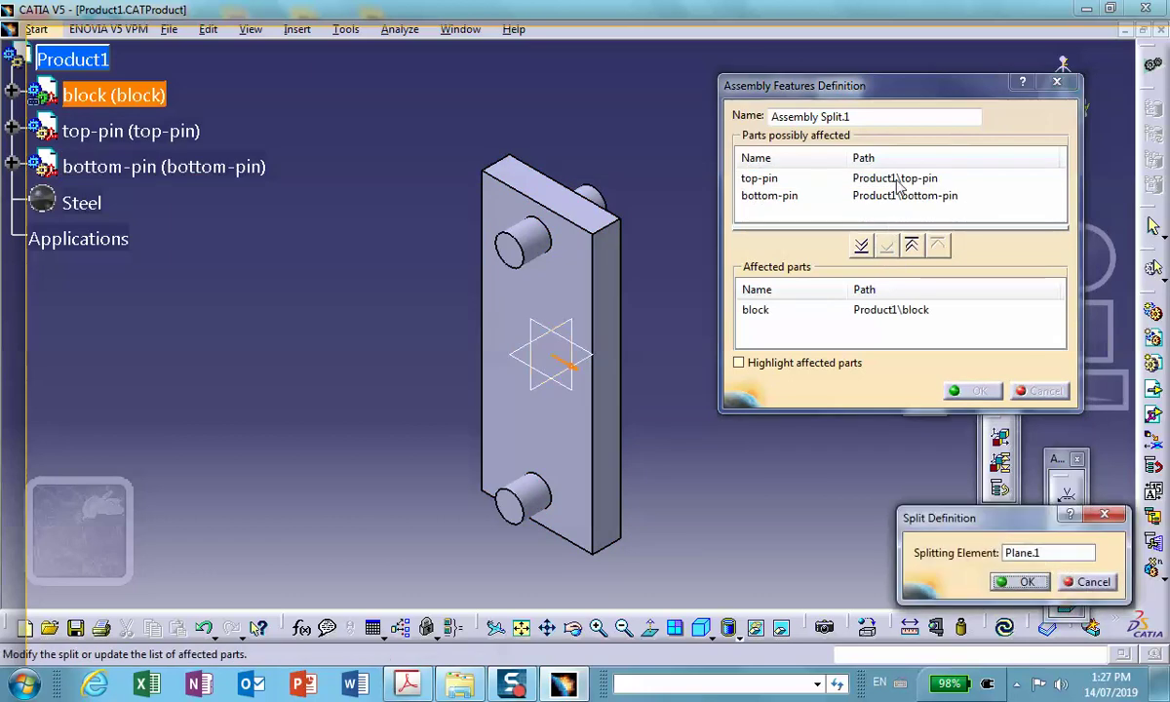
Add the top-pin and bottom-pin to the affected parts and complete the zx-plane split with its direction reversed.
left_click(862, 178)
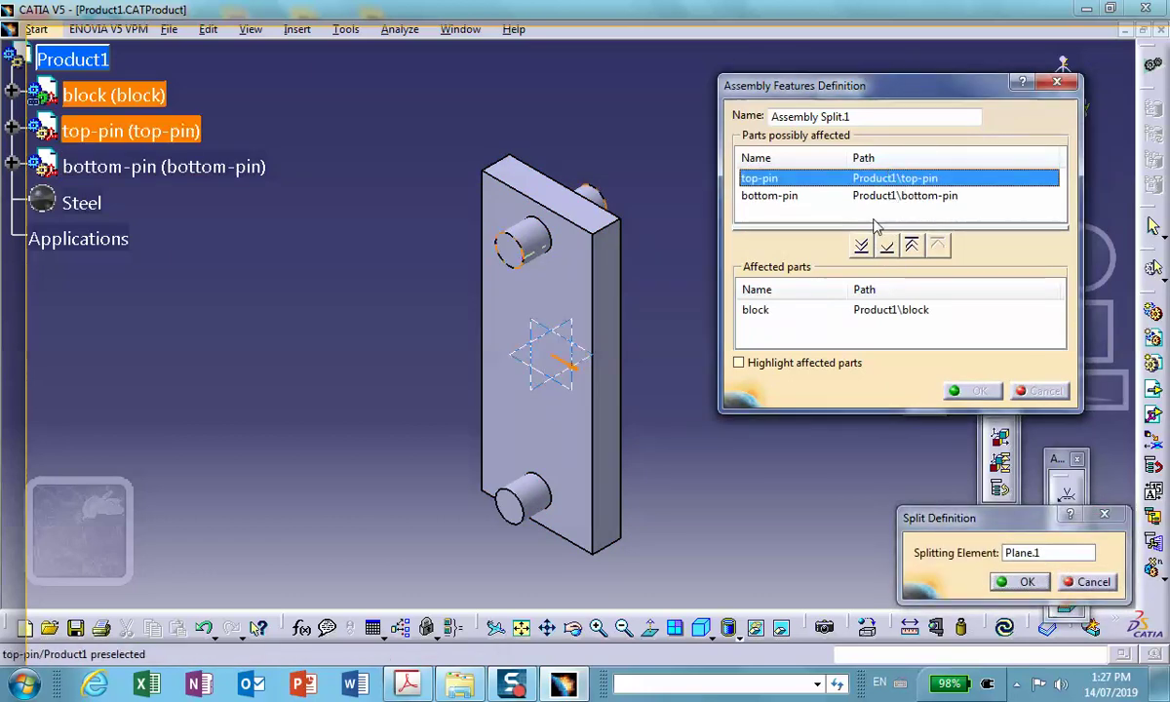
left_click(885, 247)
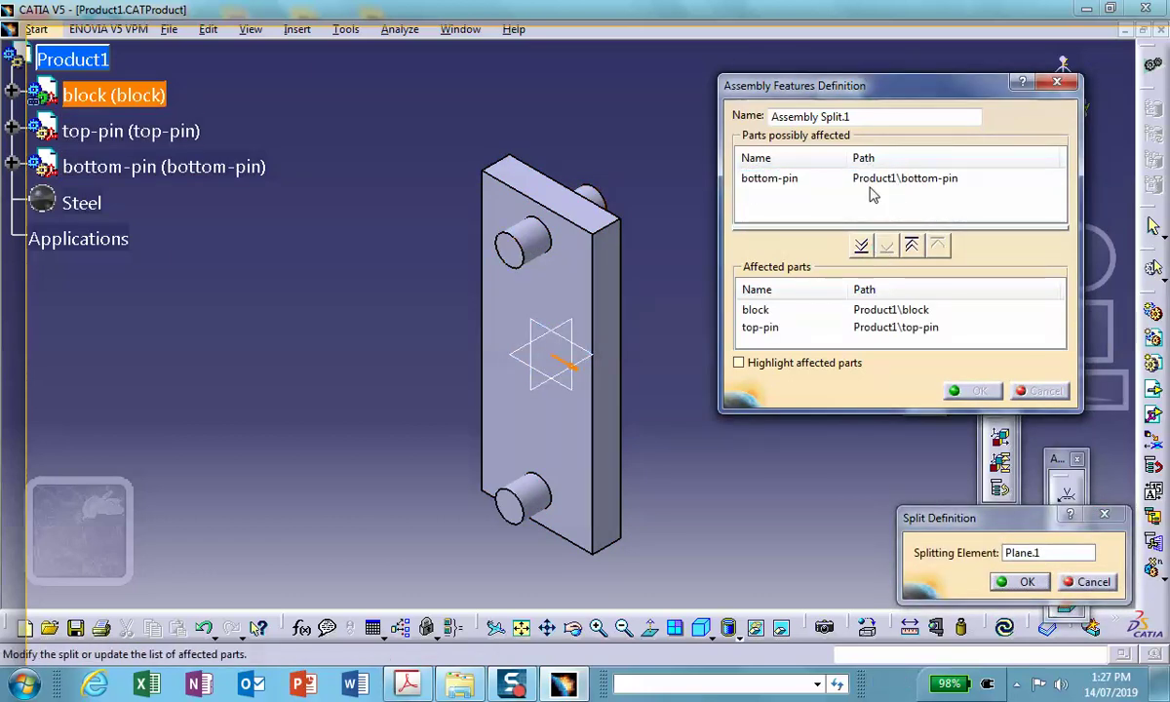
left_click(873, 179)
left_click(886, 247)
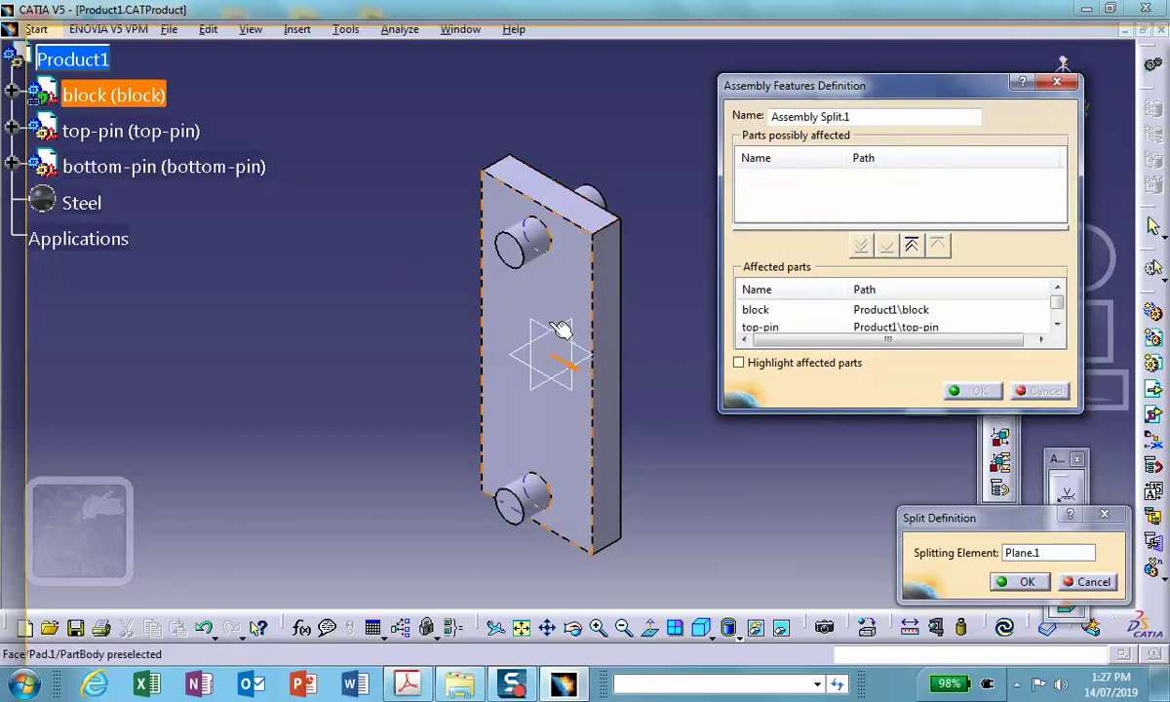
left_click(569, 360)
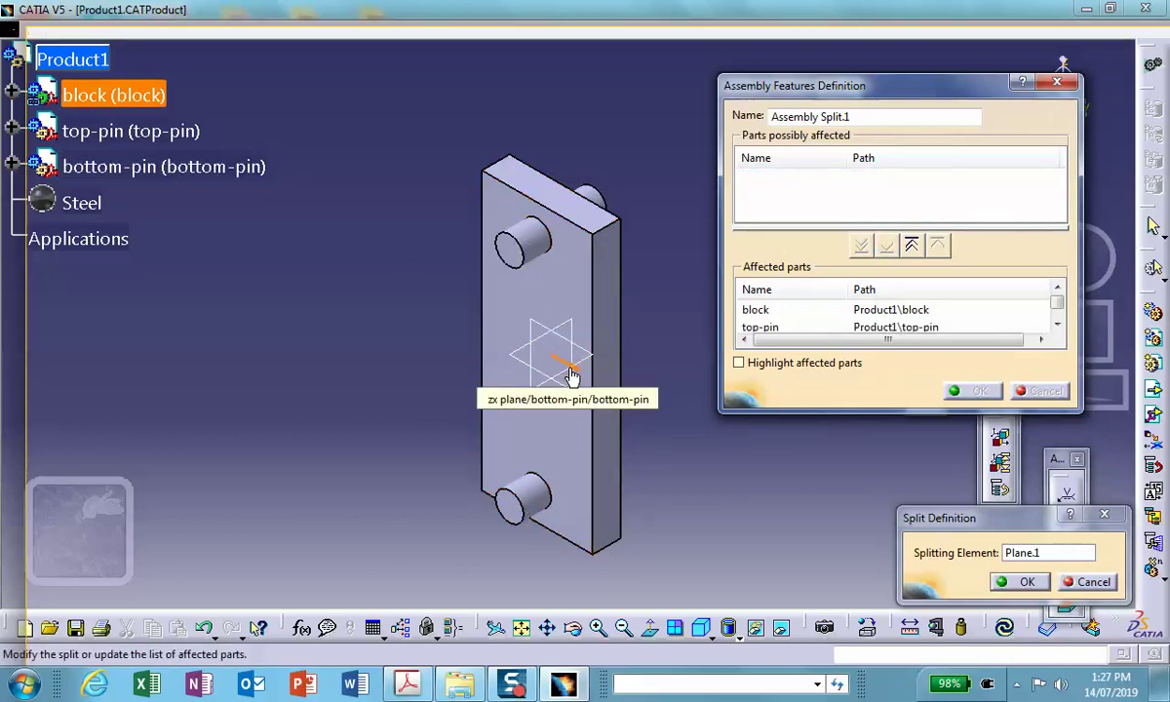
left_click(1020, 581)
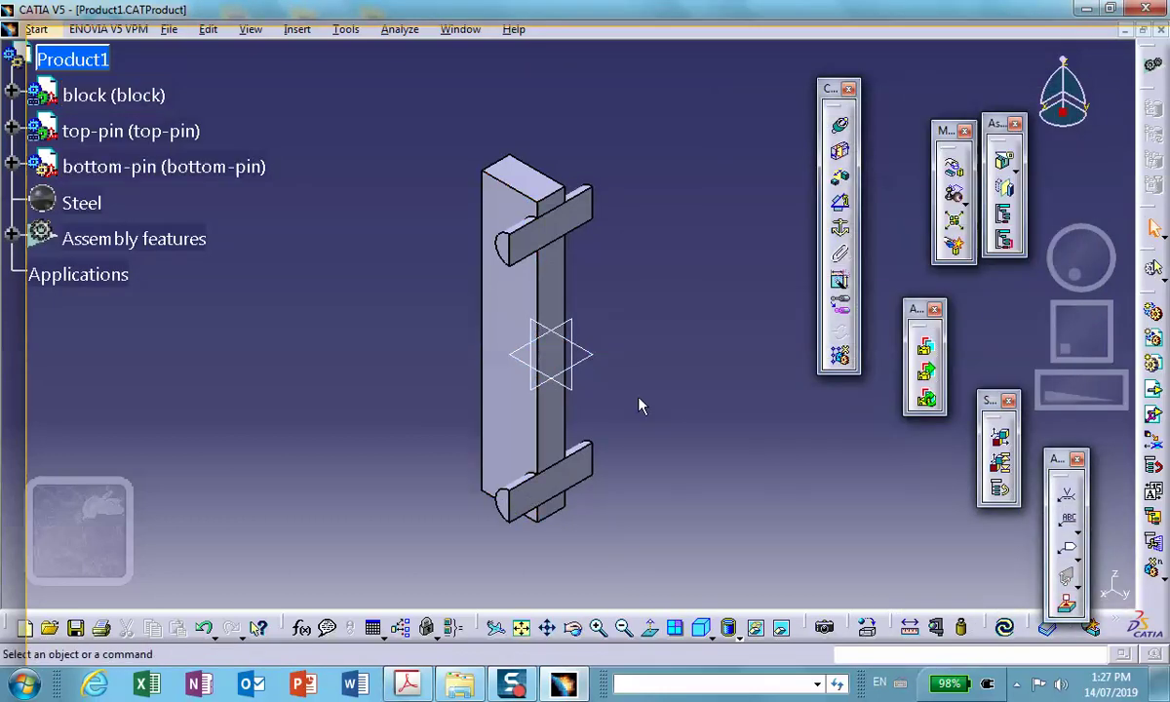
Create a second Assembly Split on the bottom-pin's yz plane affecting the block, top-pin and bottom-pin.
middle_click_drag(640, 405, 418, 444)
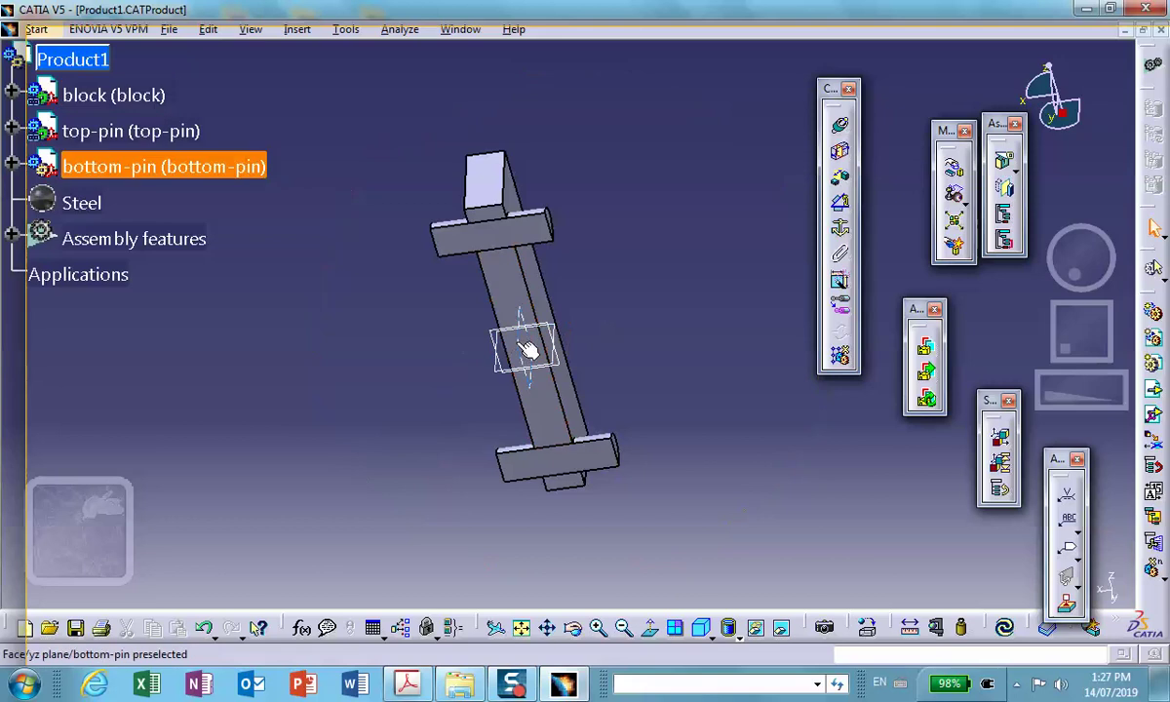
middle_click_drag(493, 438, 739, 303)
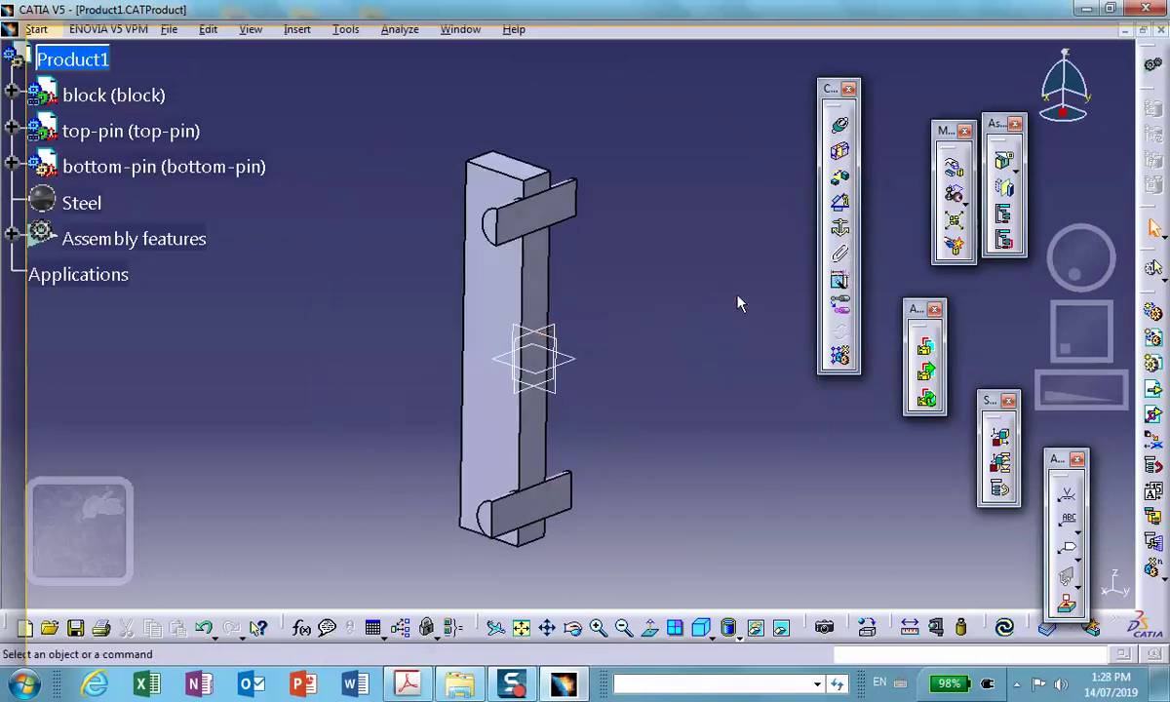
left_click(1003, 161)
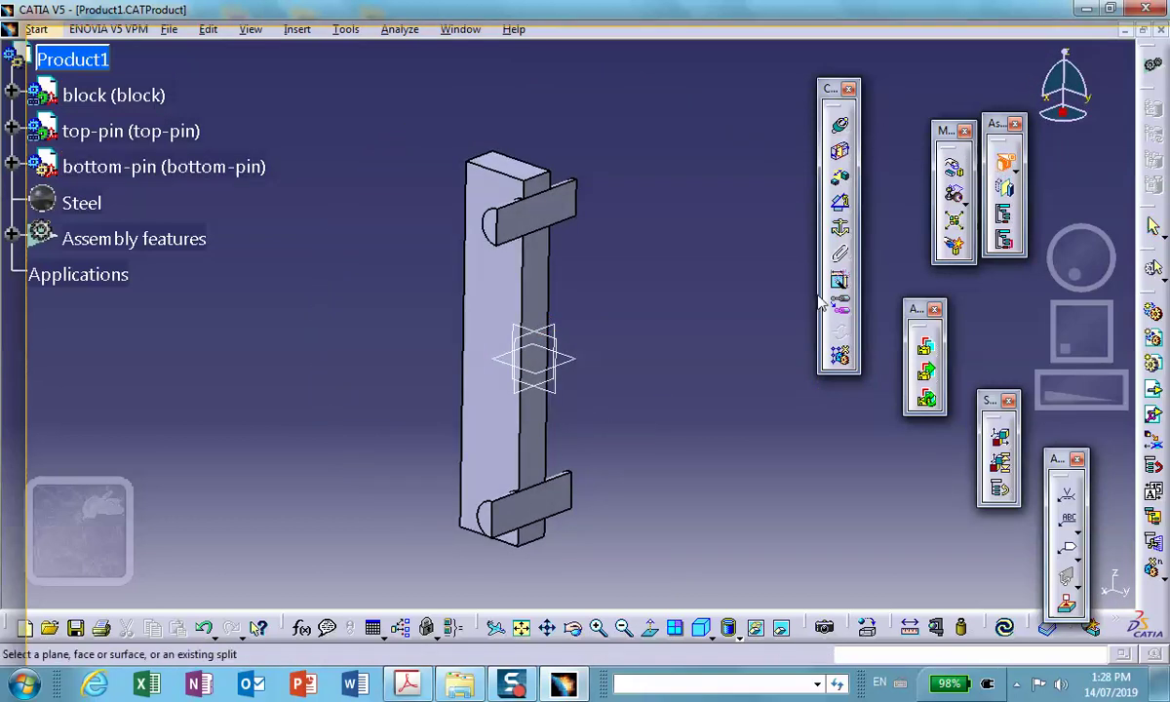
left_click(557, 343)
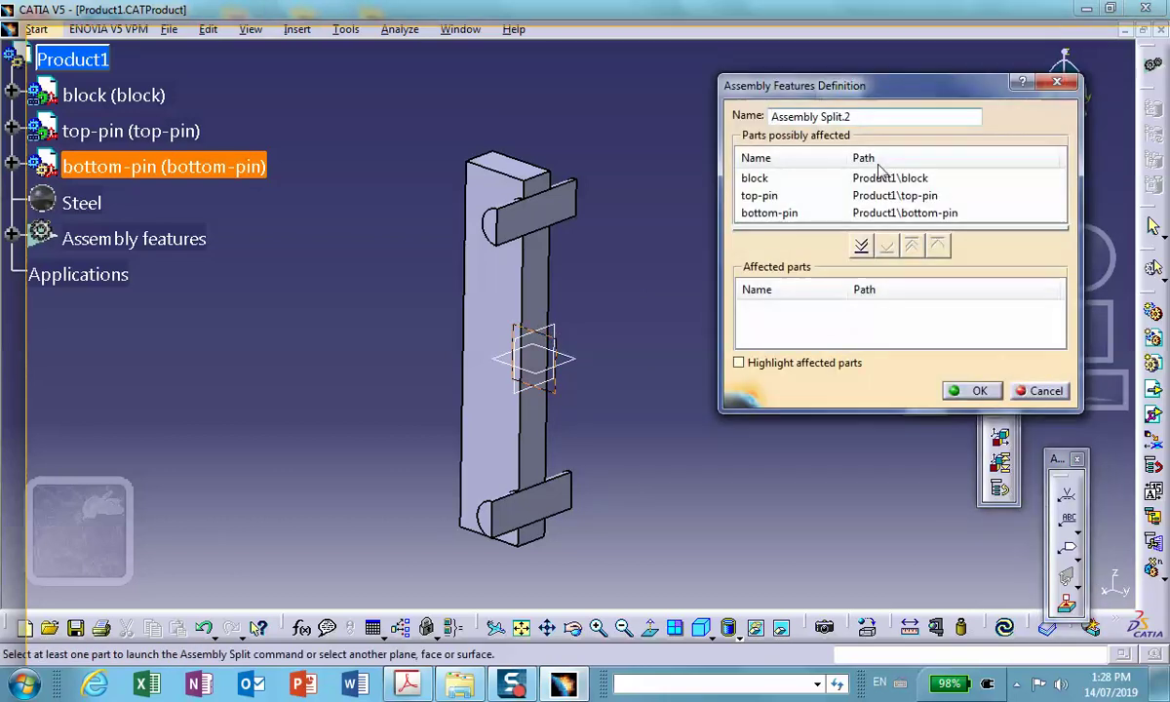
left_click(859, 244)
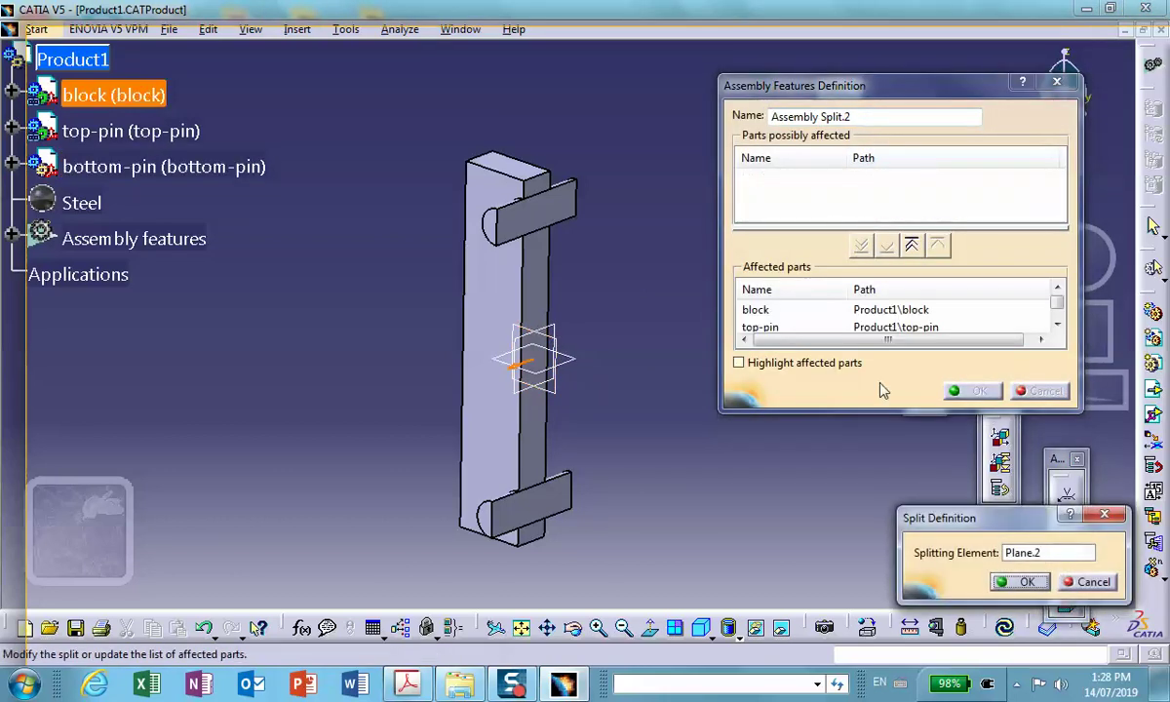
left_click(1034, 582)
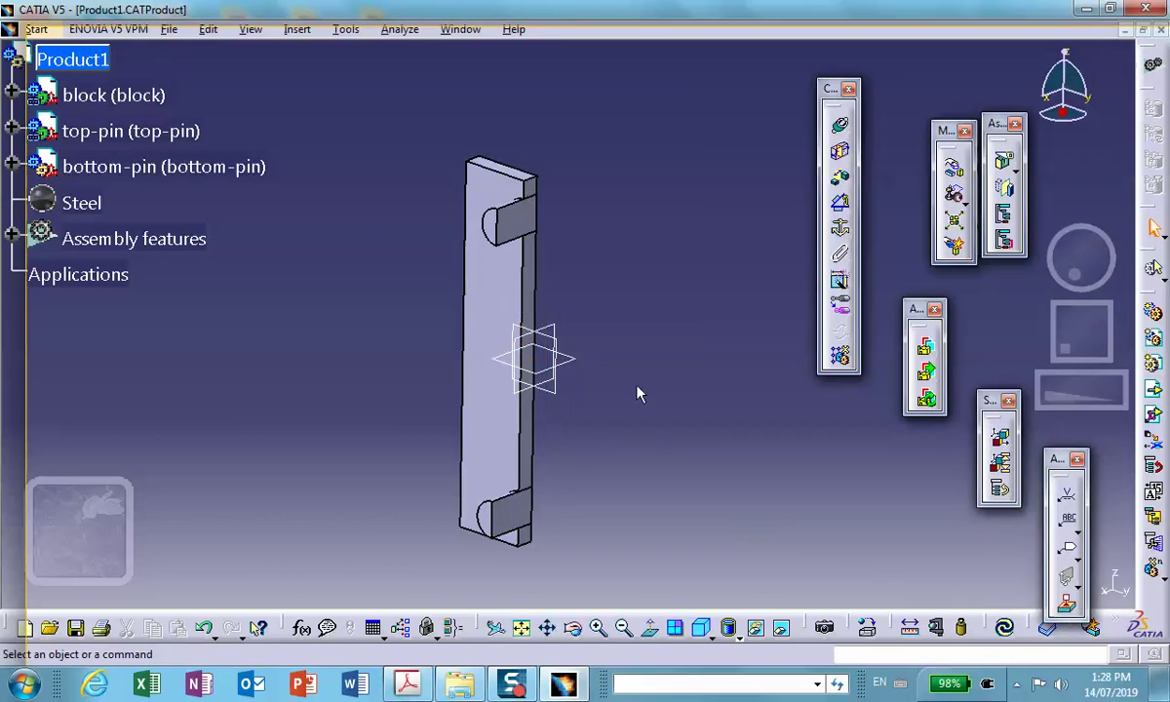
Edit Assembly Split.2 under the assembly features to reverse its split direction.
left_click(12, 234)
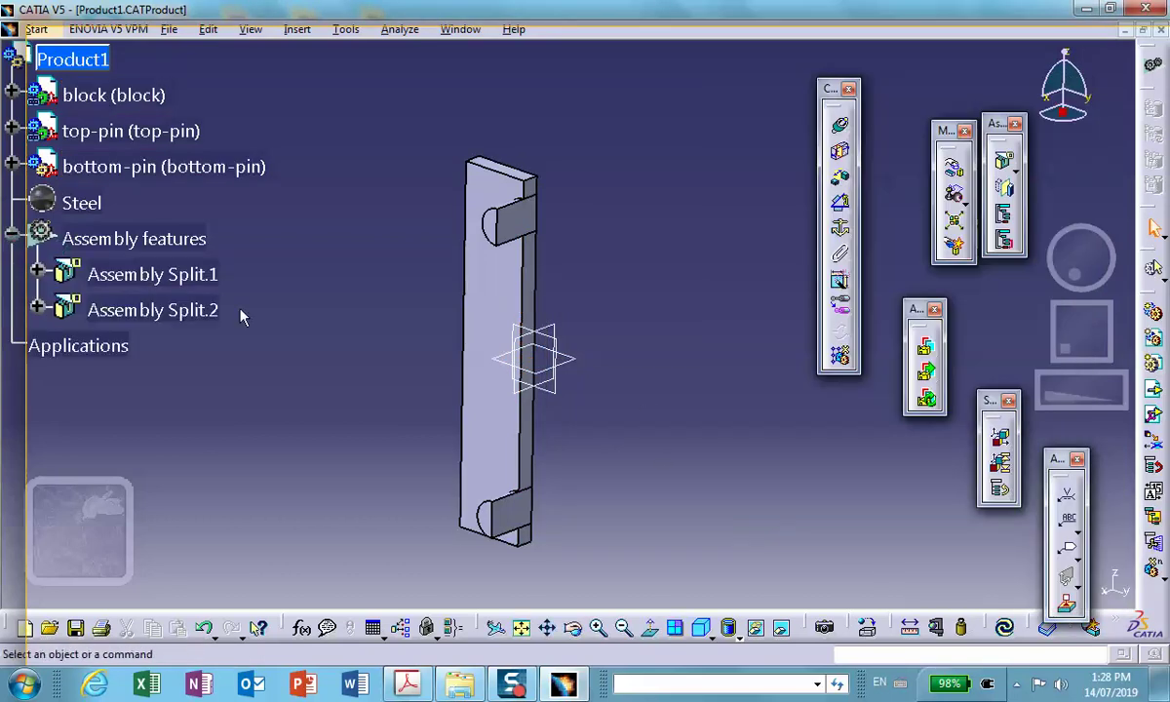
double_click(199, 311)
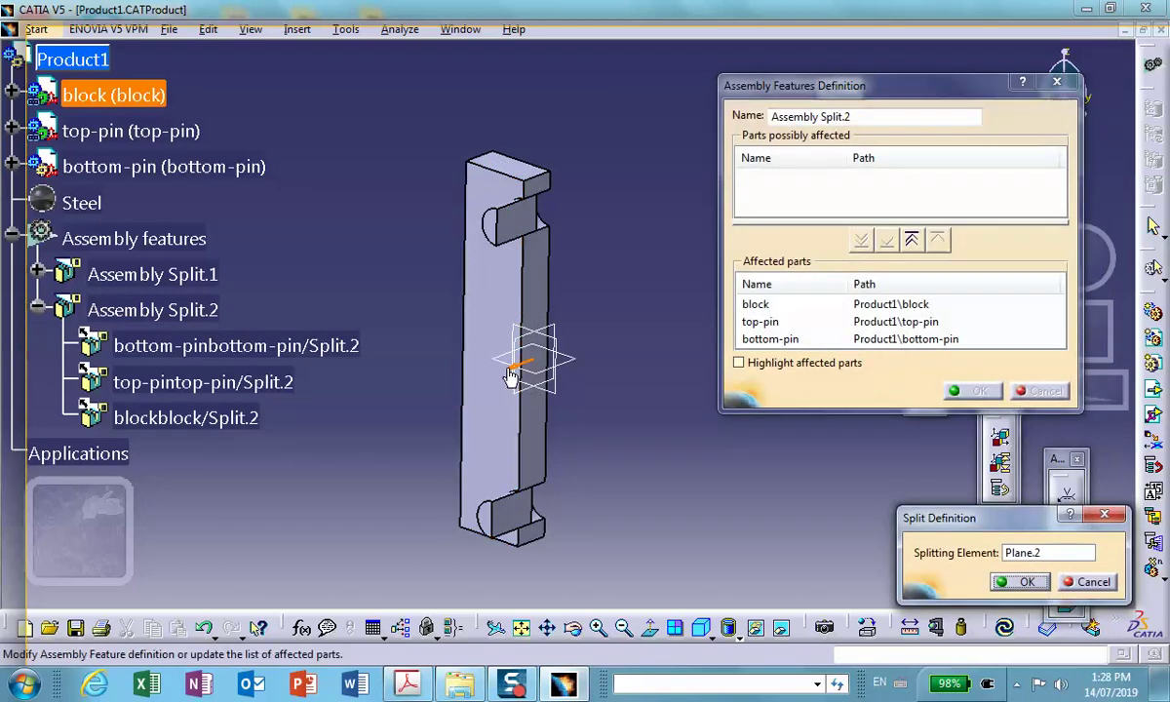
left_click(519, 366)
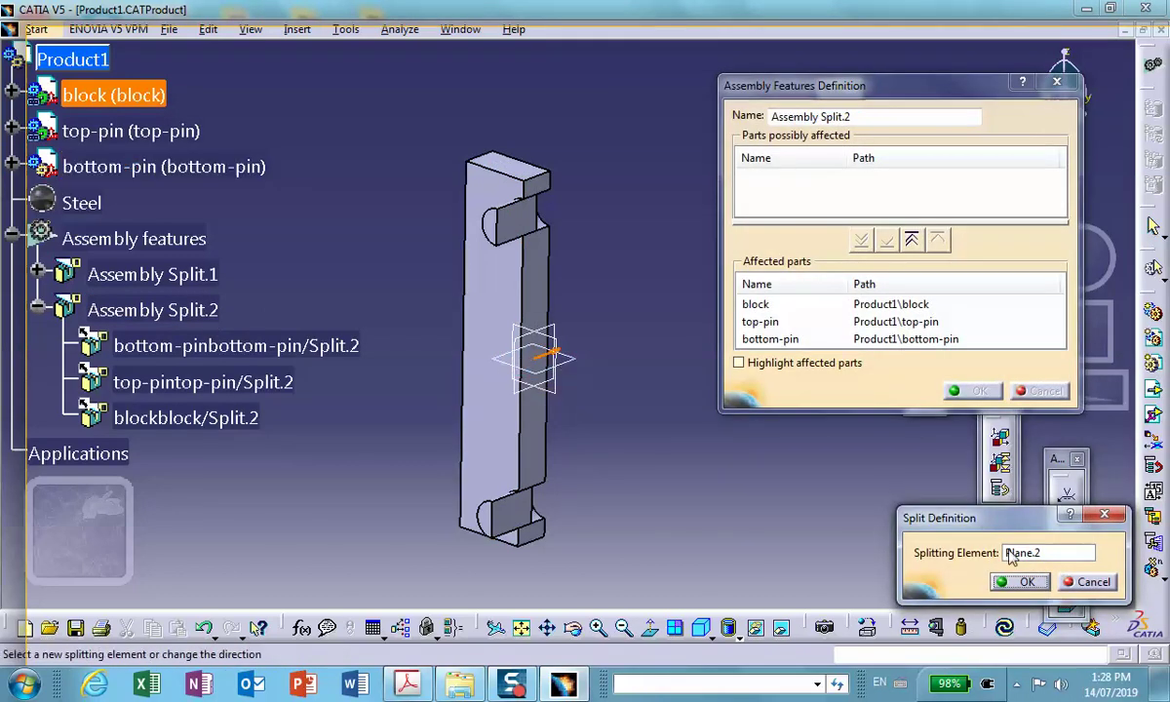
left_click(1019, 581)
middle_click_drag(674, 394, 715, 352)
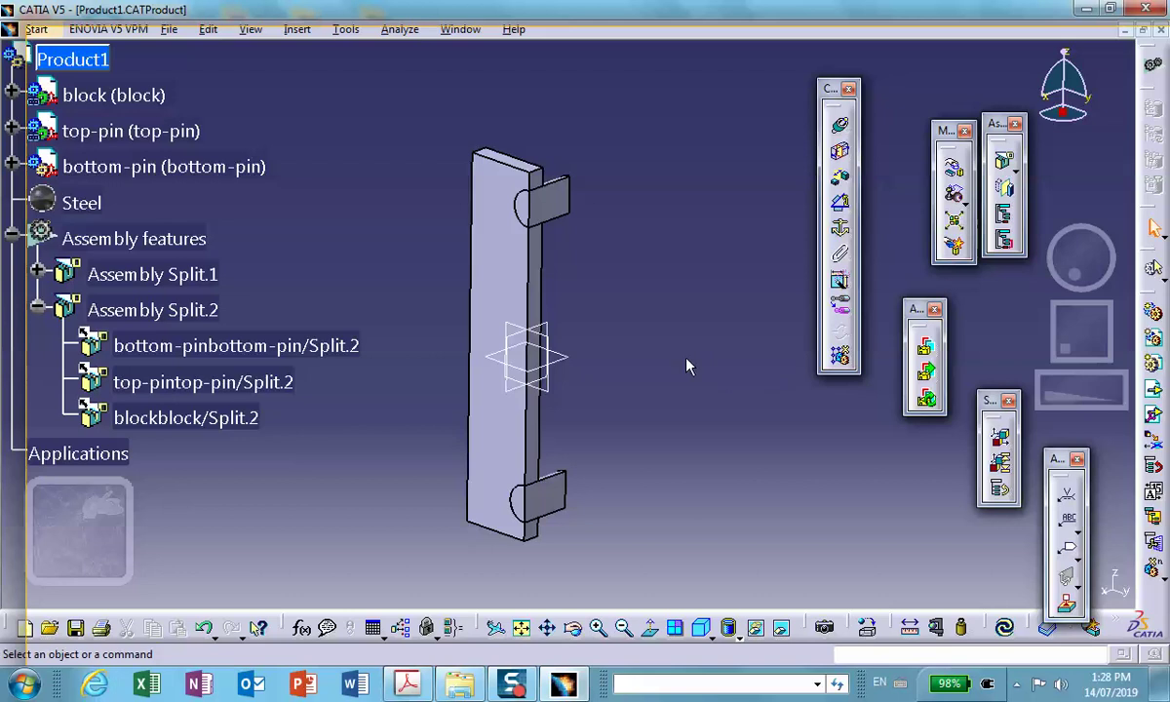
scroll(361, 237, "up", 4)
scroll(224, 237, "down", 1)
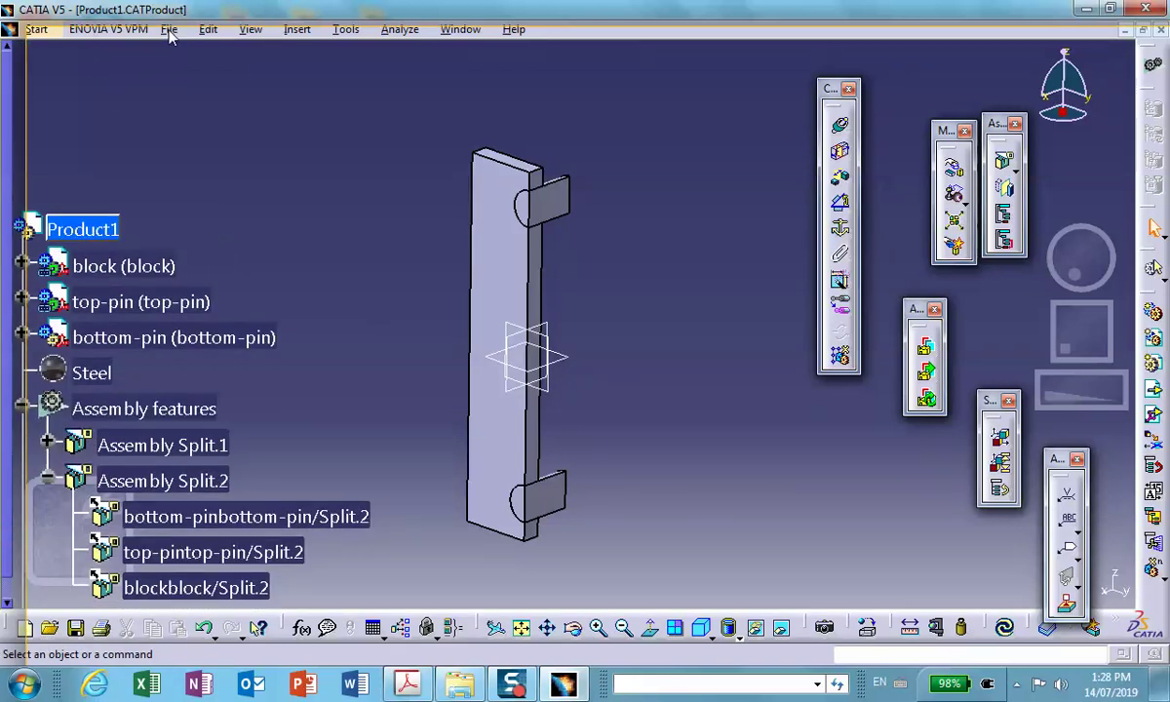
Save the split block and pins assembly.
left_click(35, 30)
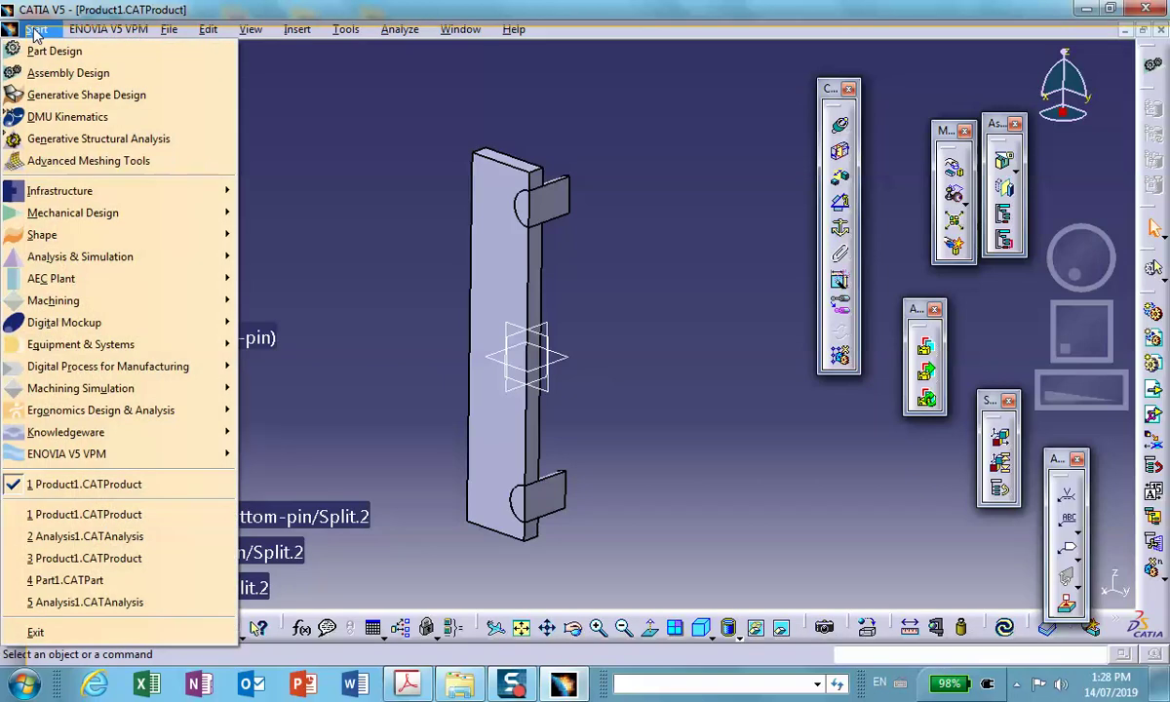
left_click(304, 136)
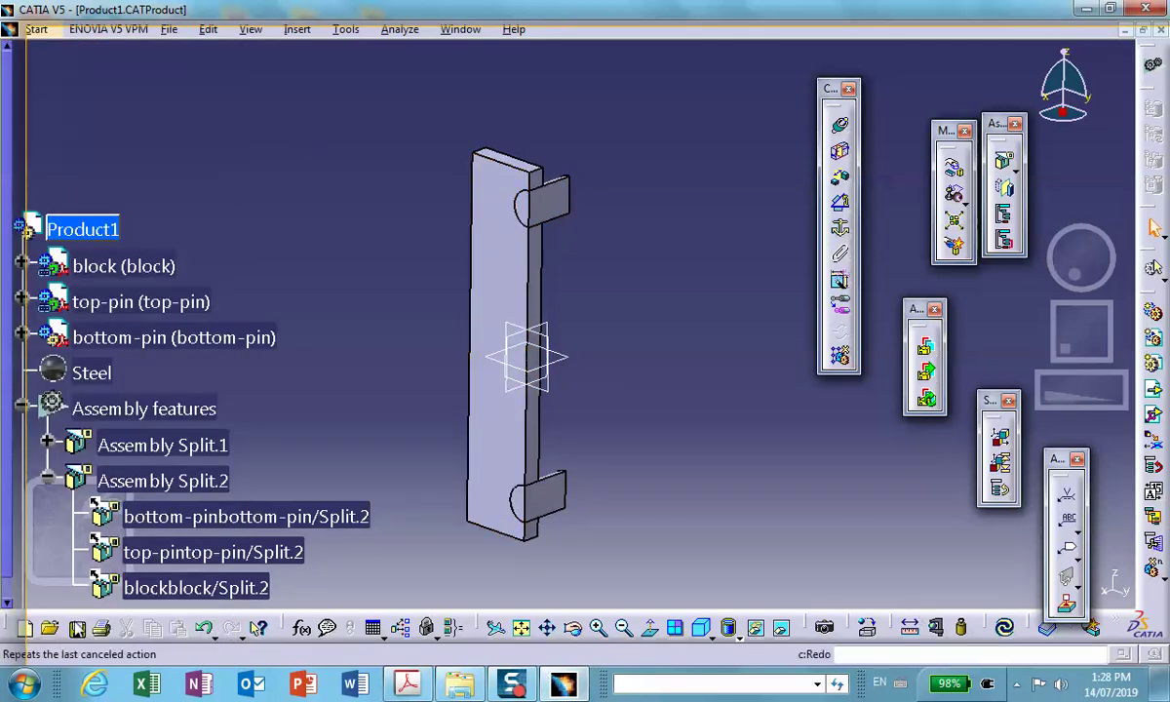
left_click(77, 629)
left_click(604, 392)
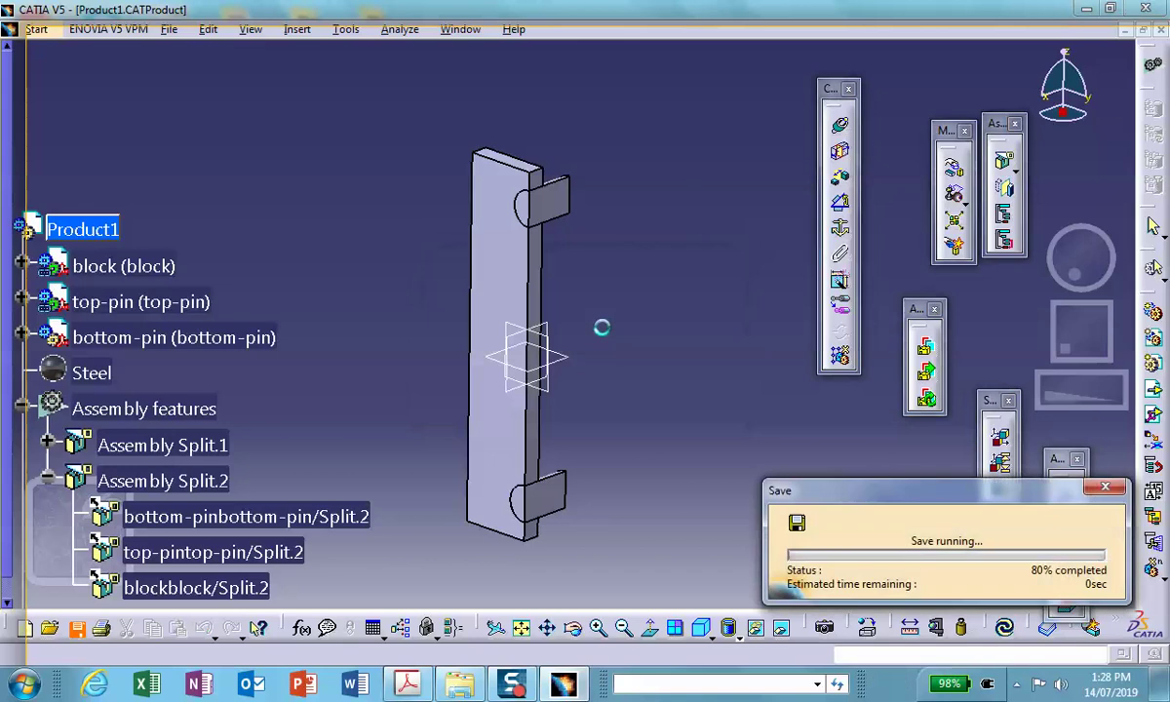
Switch the assembly to Generative Structural Analysis with a new Static Analysis case.
left_click(36, 29)
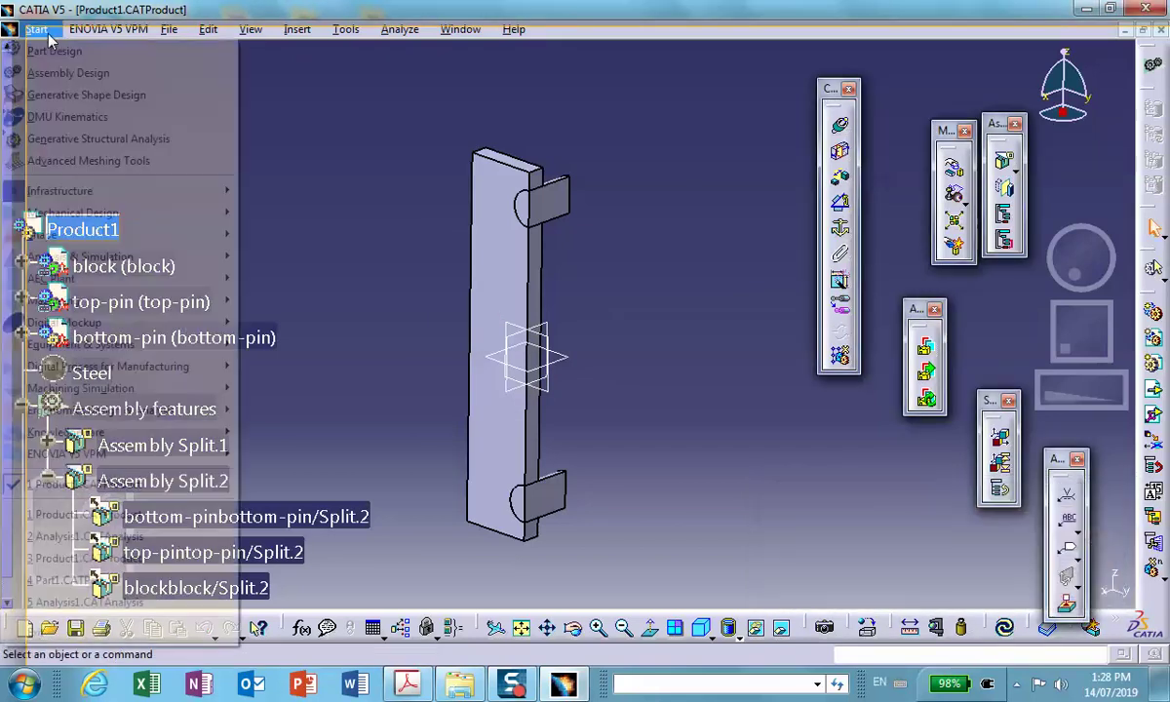
mouse_move(84, 259)
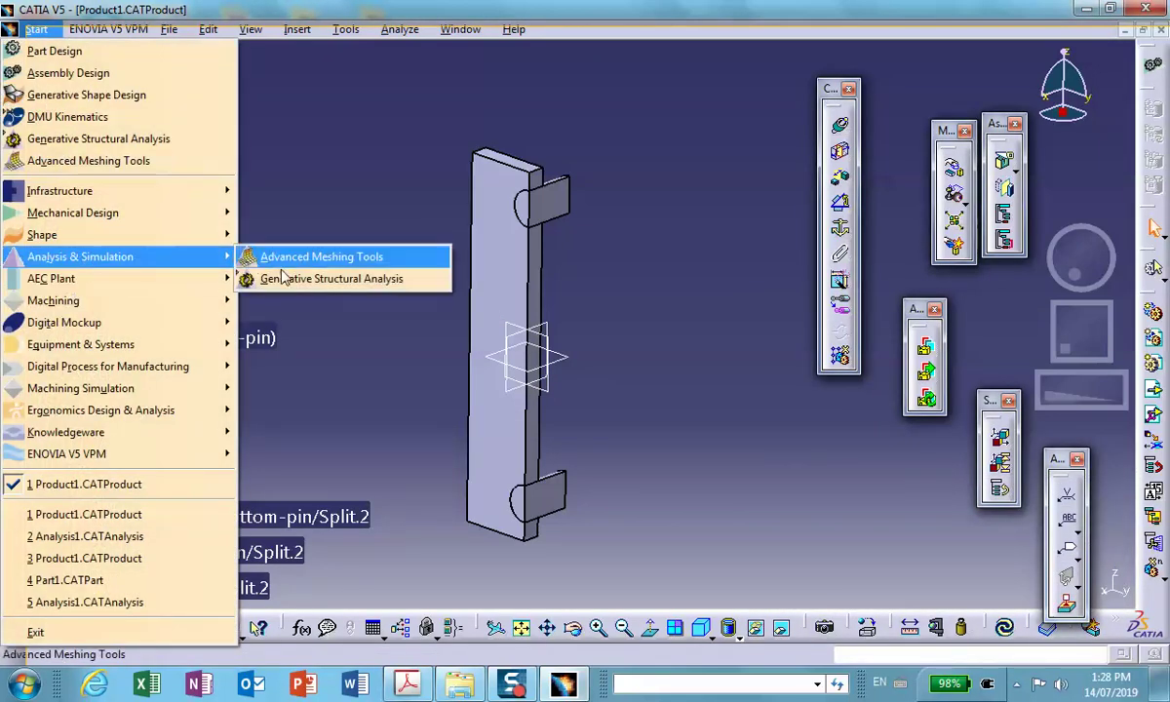
left_click(339, 277)
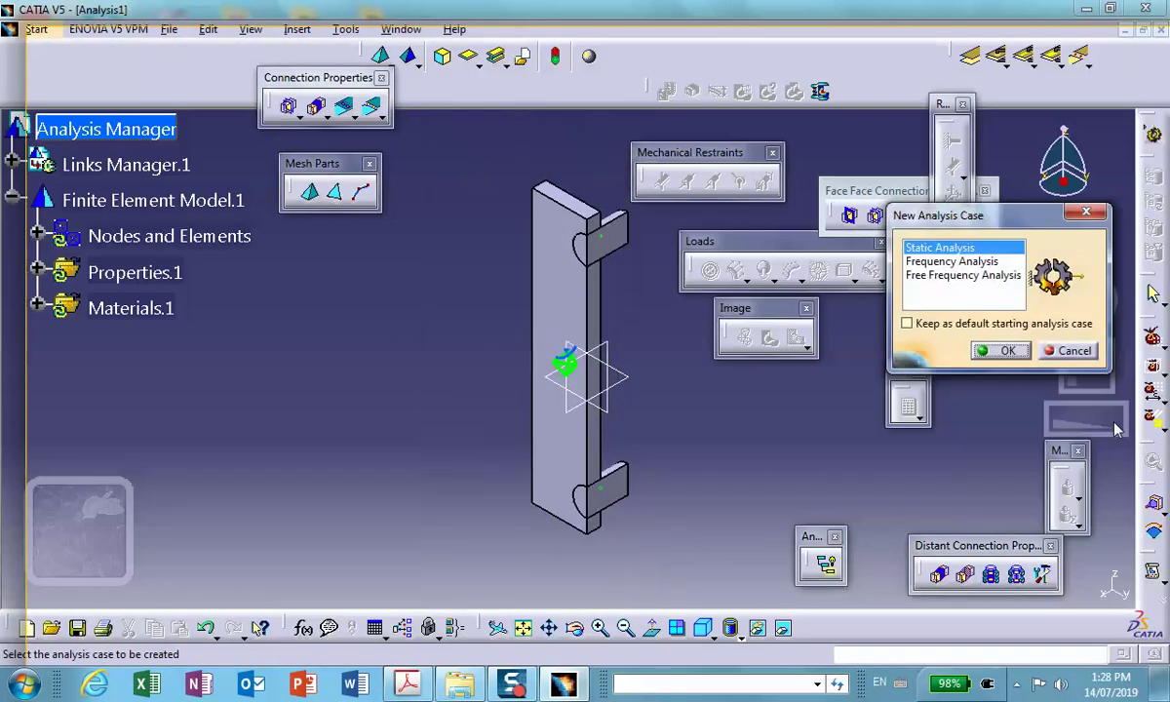
left_click(1005, 350)
Apply a Clamp restraint to the outer end face of the bottom-pin.
left_click(474, 383)
middle_click_drag(474, 383, 407, 414)
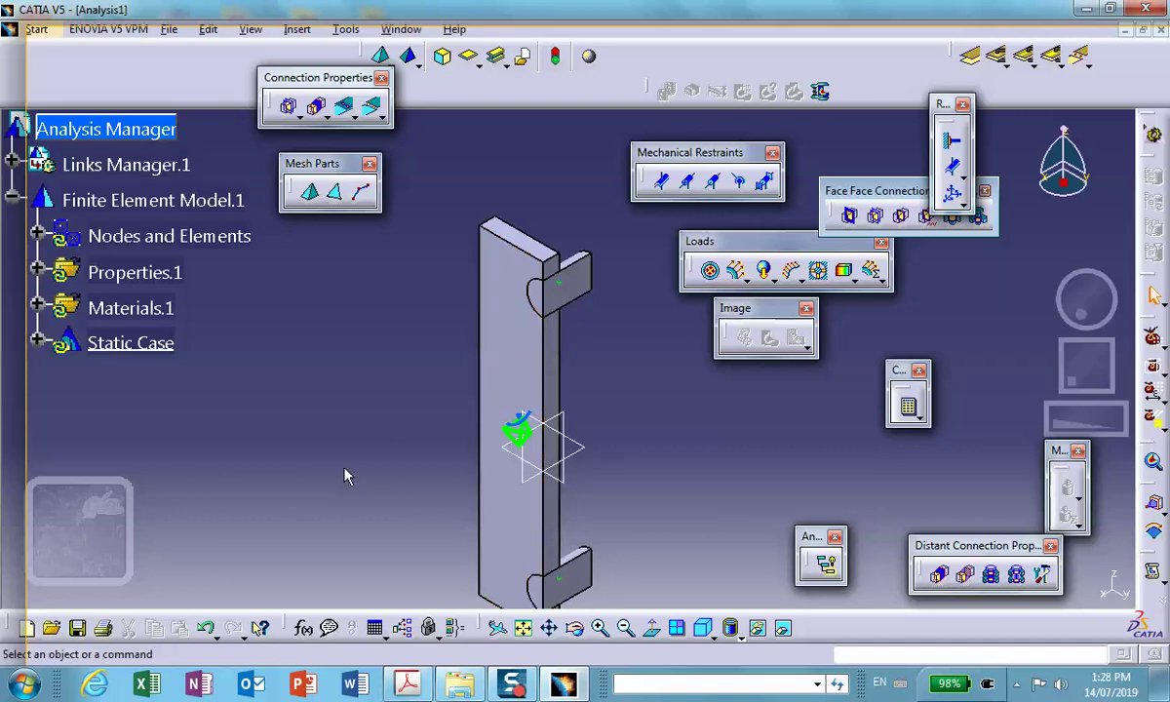
middle_click_drag(345, 476, 344, 433)
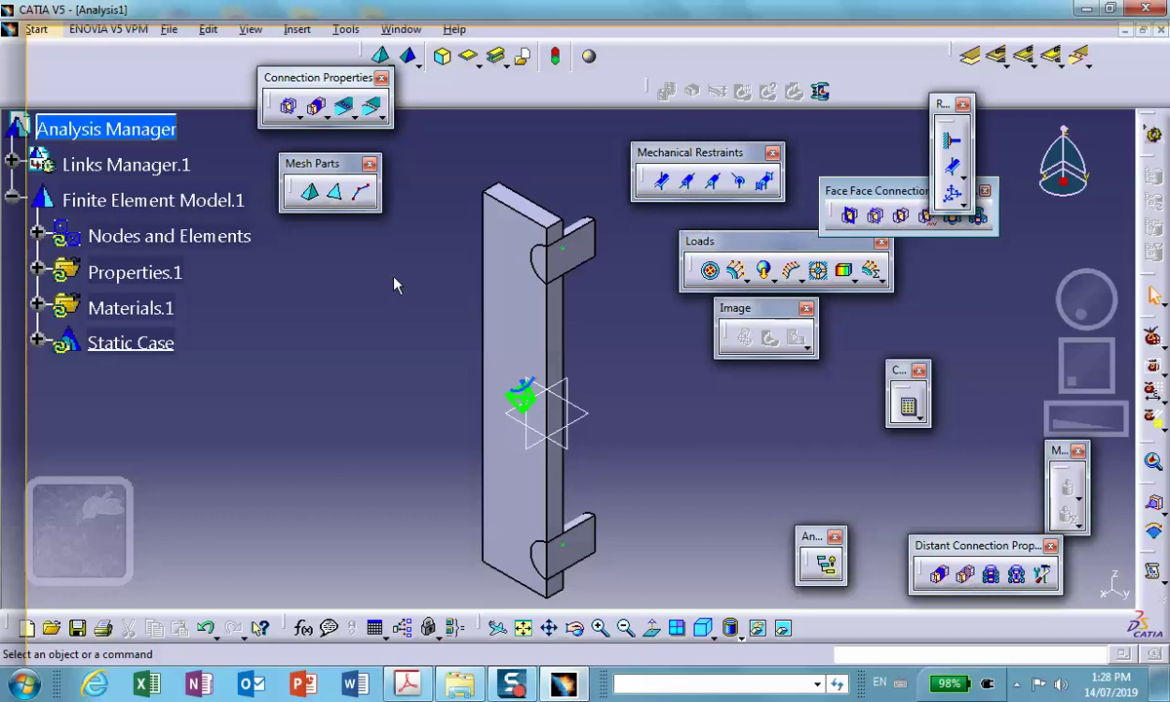
middle_click_drag(322, 332, 369, 297)
left_click(361, 296)
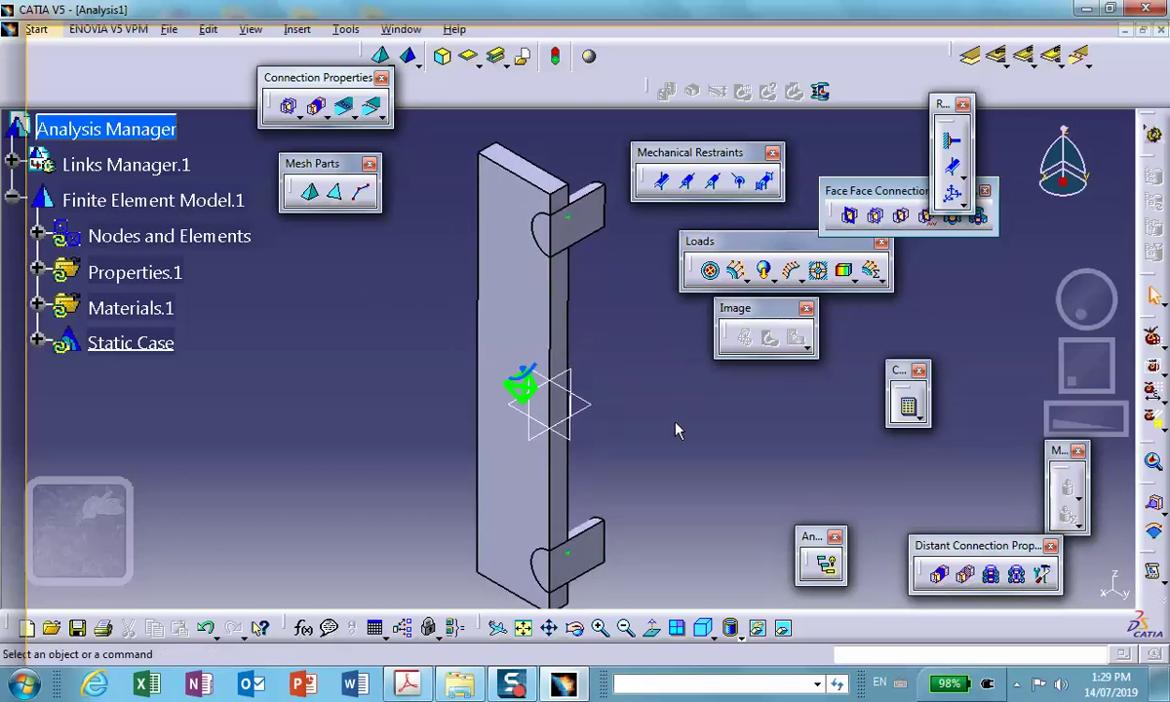
middle_click_drag(719, 382, 654, 335)
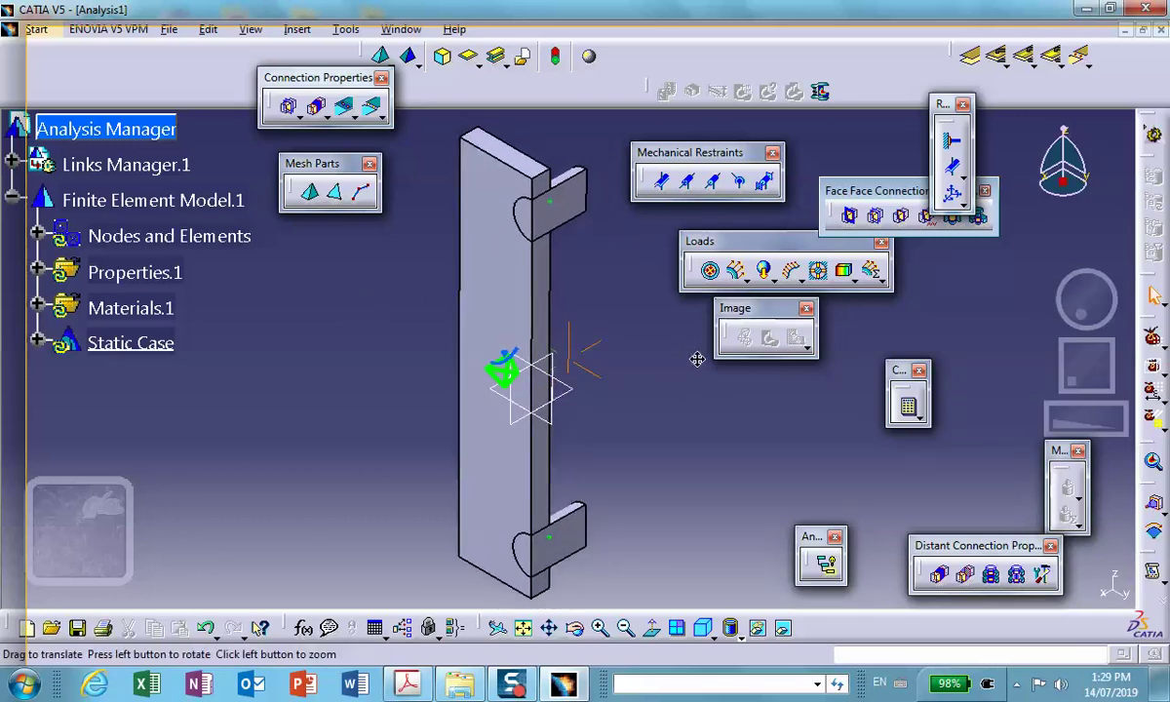
left_click(951, 144)
middle_click_drag(758, 486, 605, 460)
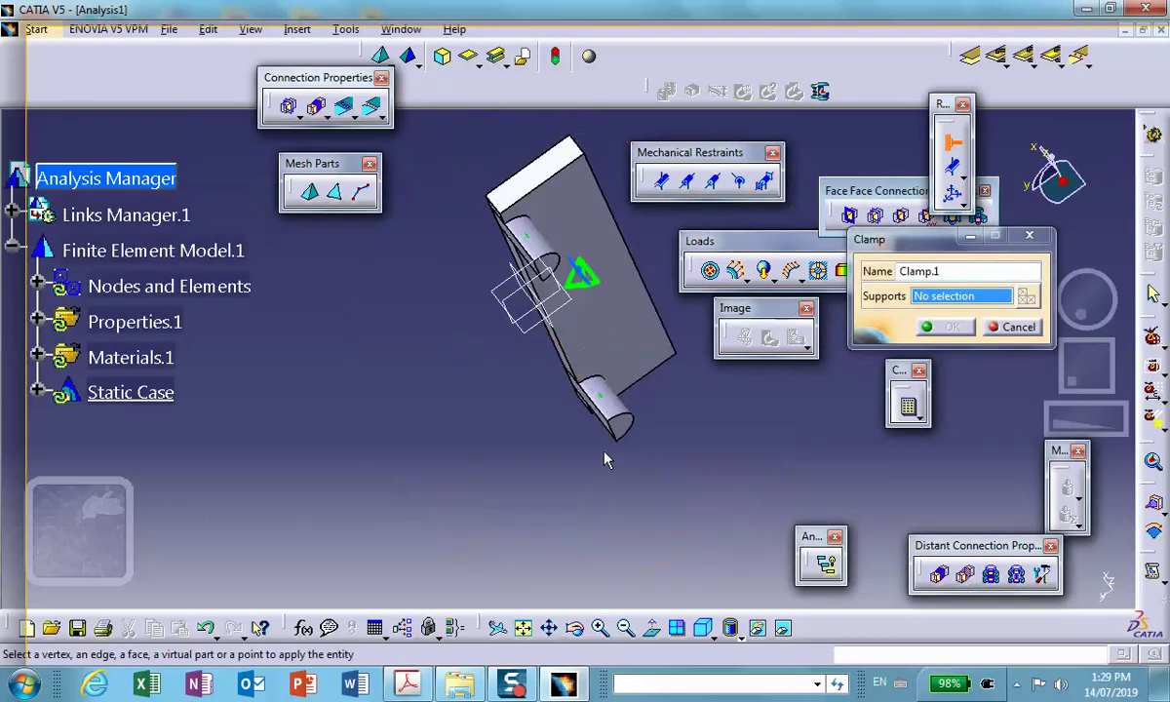
left_click(634, 434)
middle_click_drag(477, 417, 842, 362)
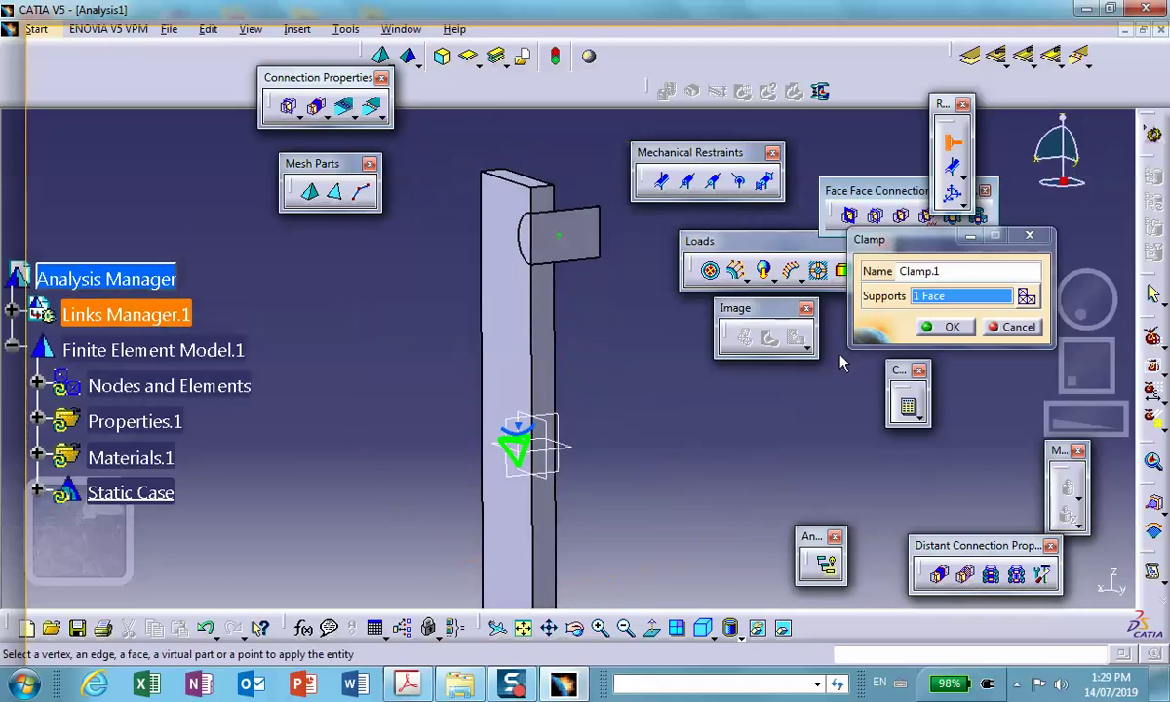
left_click(941, 327)
Start a Surface Slider restraint supported by the Split.2 cut faces of the block, top-pin and bottom-pin.
middle_click_drag(708, 386, 539, 322)
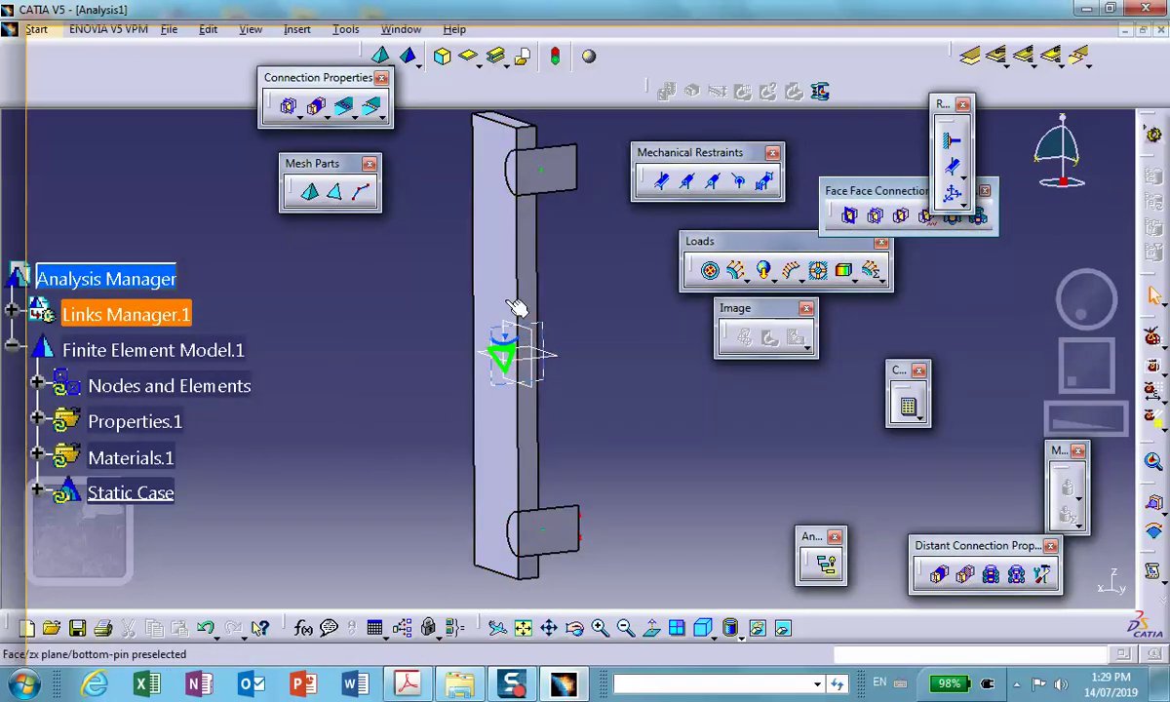
middle_click_drag(526, 176, 585, 390)
left_click(663, 182)
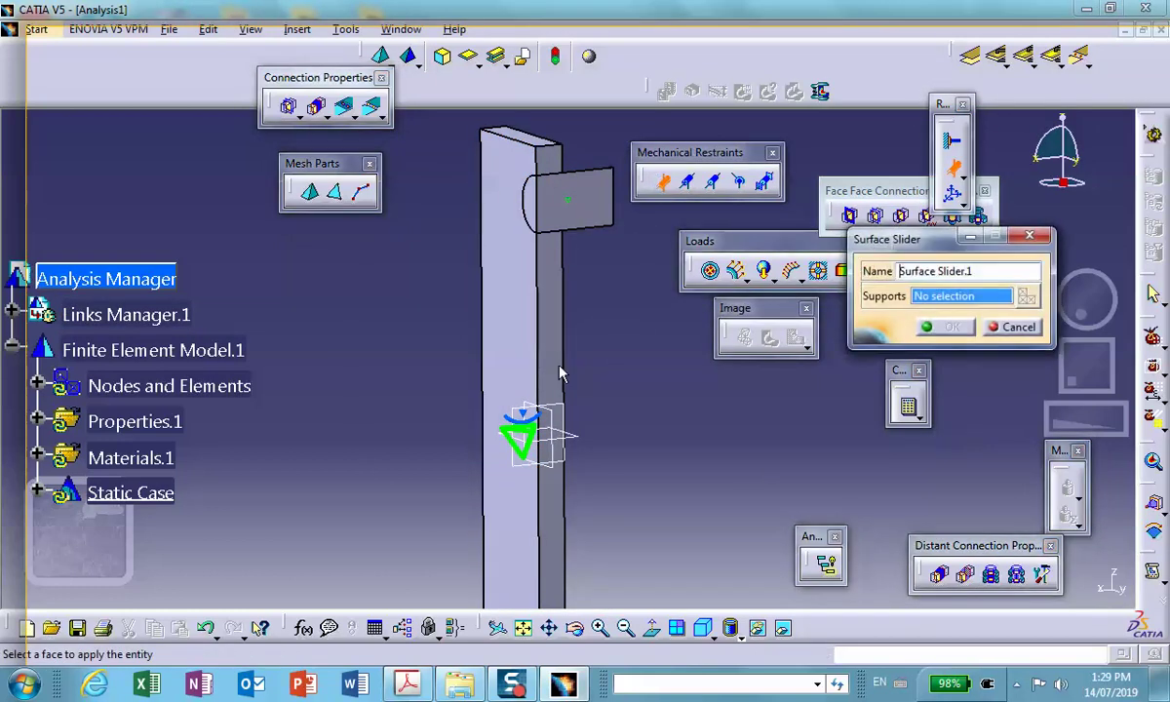
left_click(509, 365)
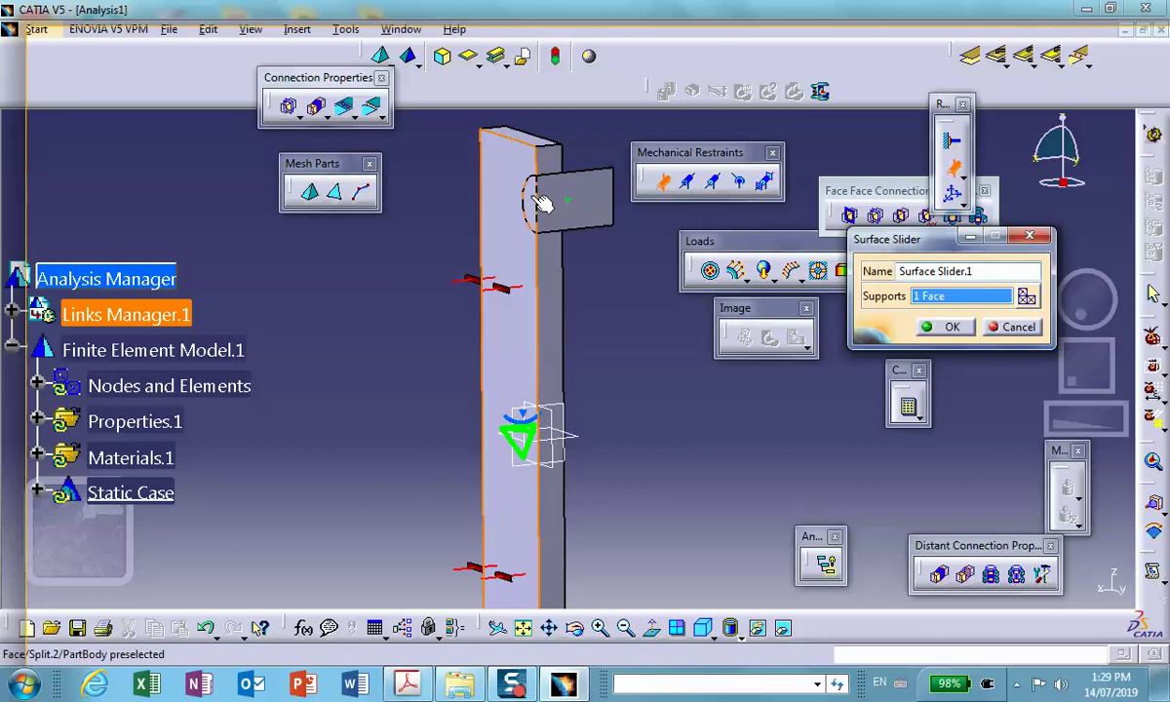
left_click(542, 202)
middle_click_drag(543, 203, 564, 297)
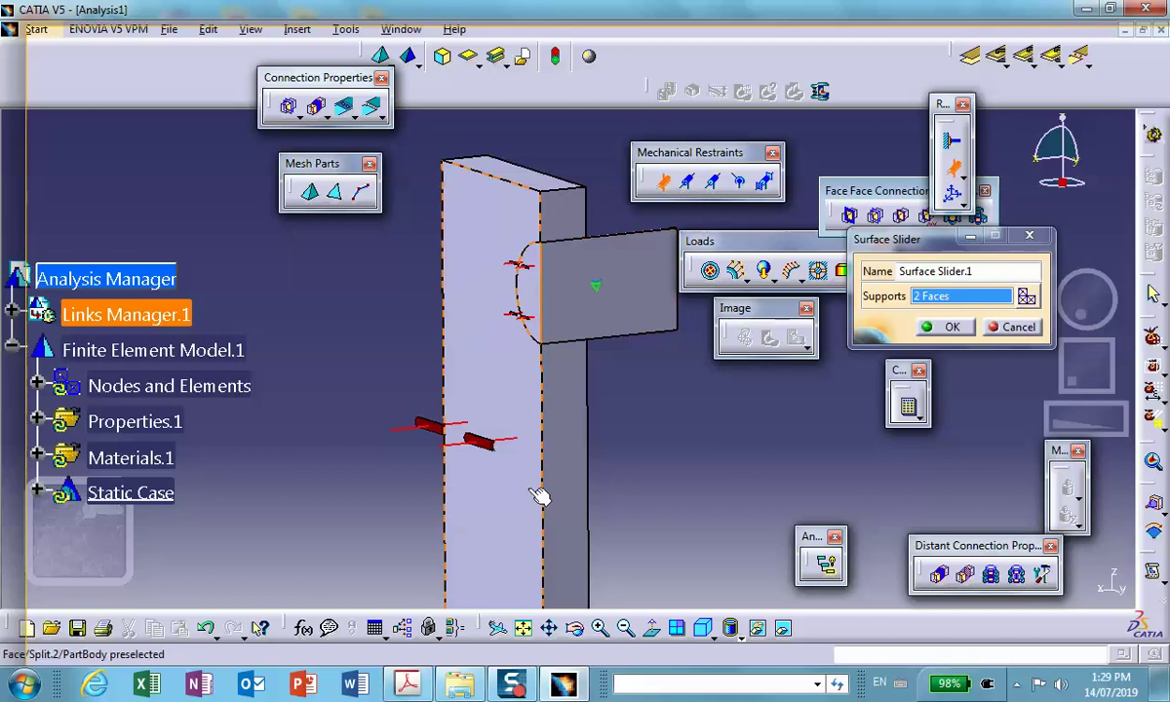
scroll(481, 481, "up", 1)
middle_click_drag(540, 497, 506, 12)
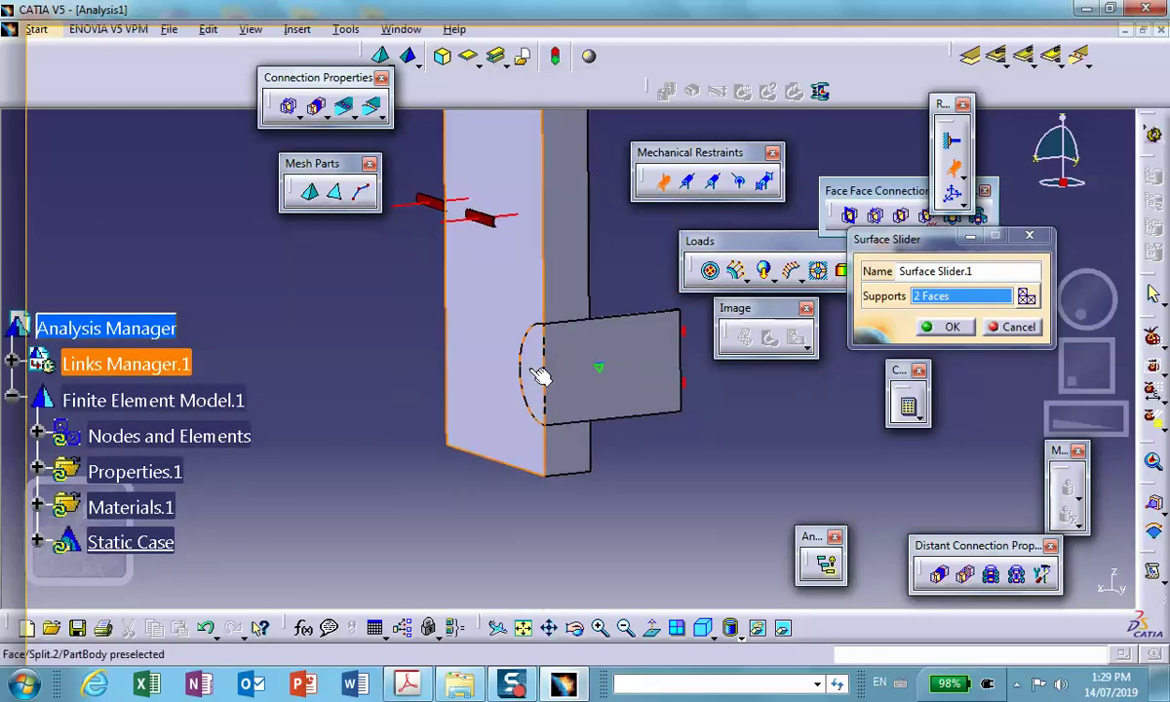
left_click(539, 376)
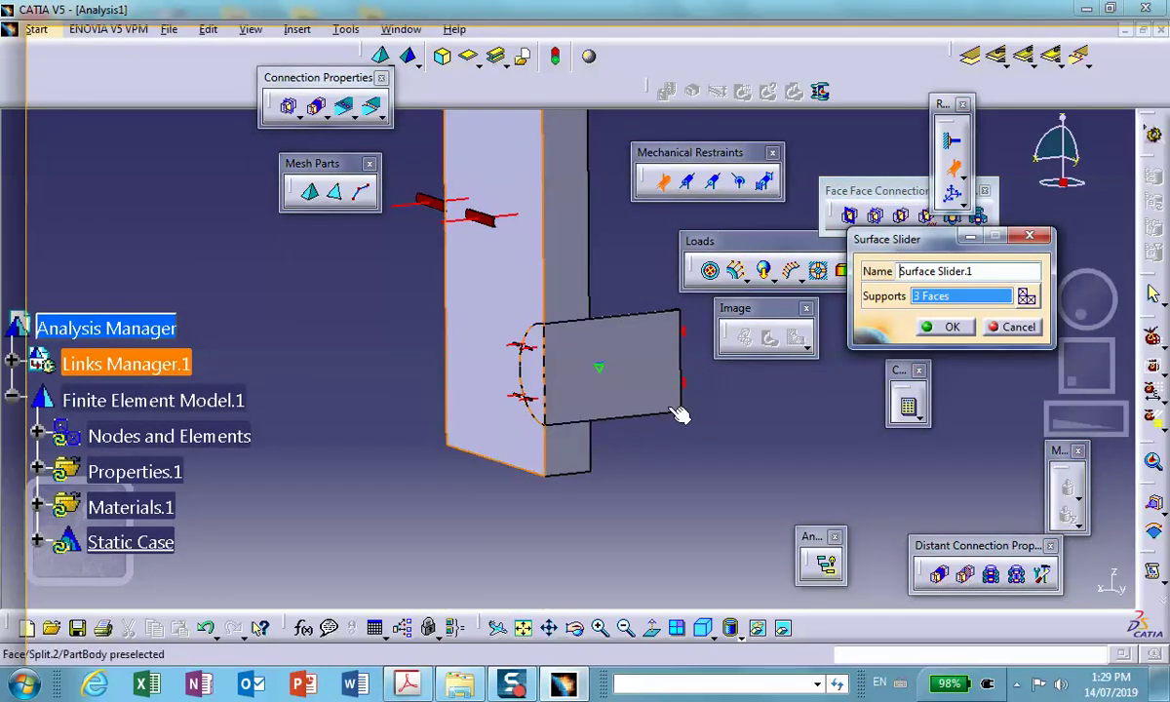
Add the Split.1 cut faces of the bottom-pin, block and top-pin to the surface slider supports and complete the restraint.
middle_click_drag(590, 298, 570, 546)
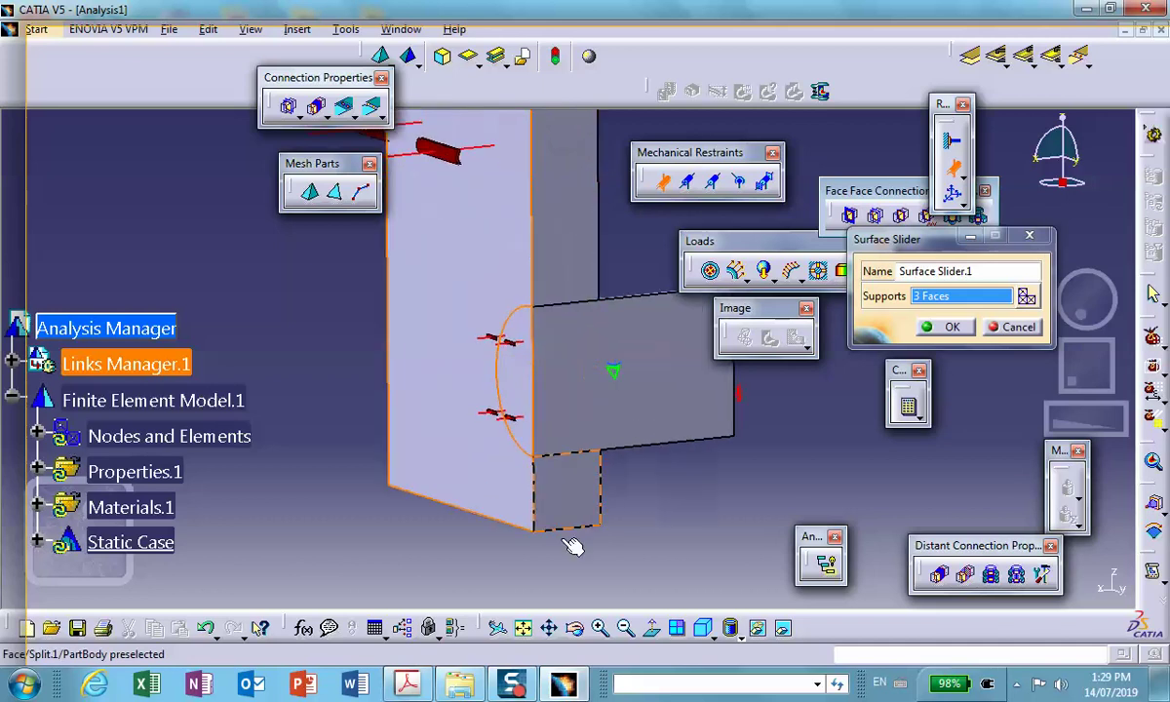
left_click(673, 375)
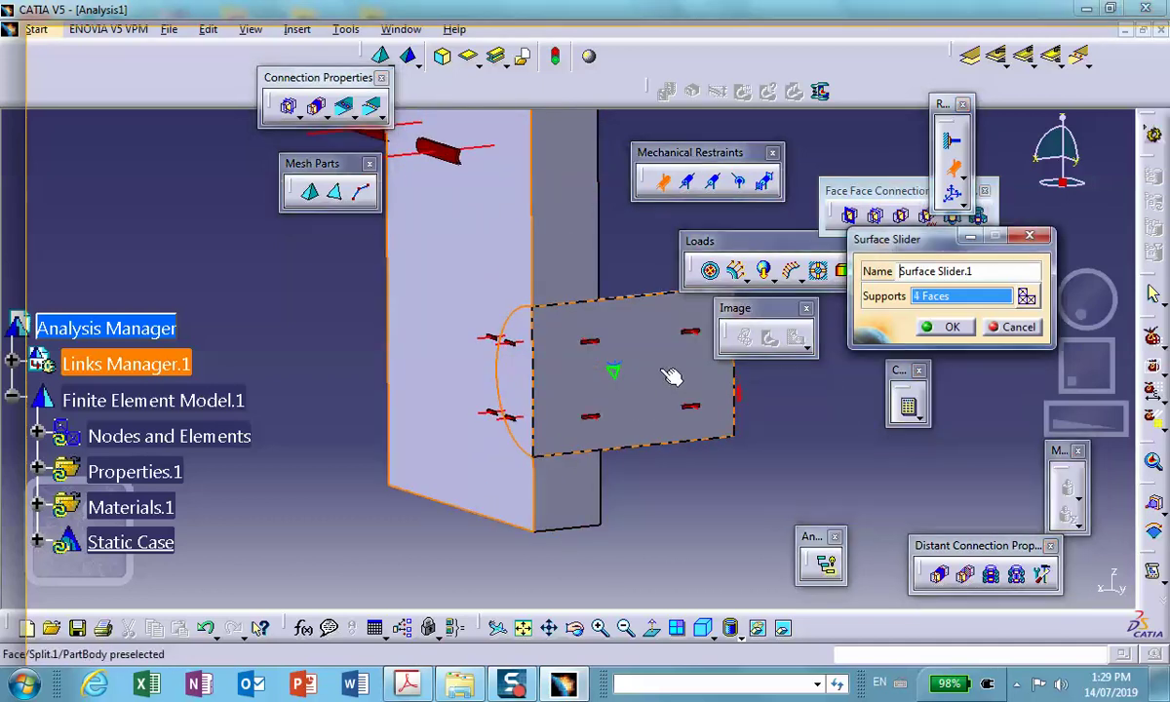
left_click(580, 493)
middle_click_drag(580, 495, 580, 382)
left_click(544, 360)
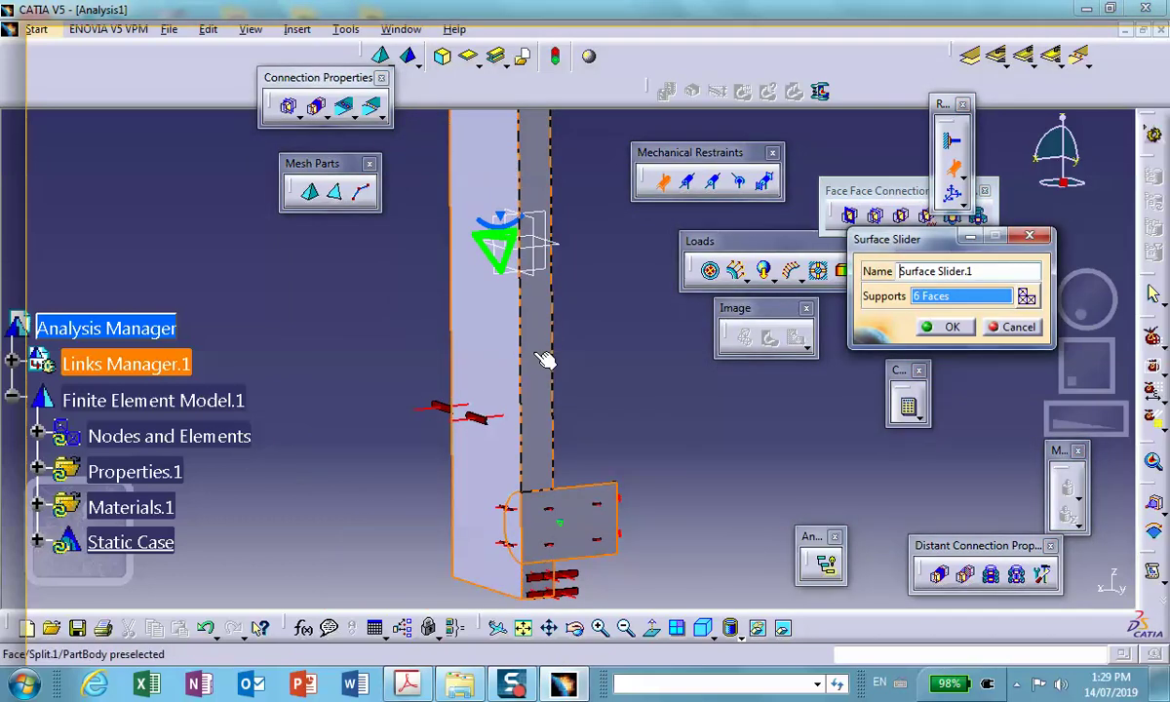
left_click(543, 353)
middle_click_drag(547, 335, 560, 404)
middle_click_drag(534, 246, 522, 371)
left_click(508, 386)
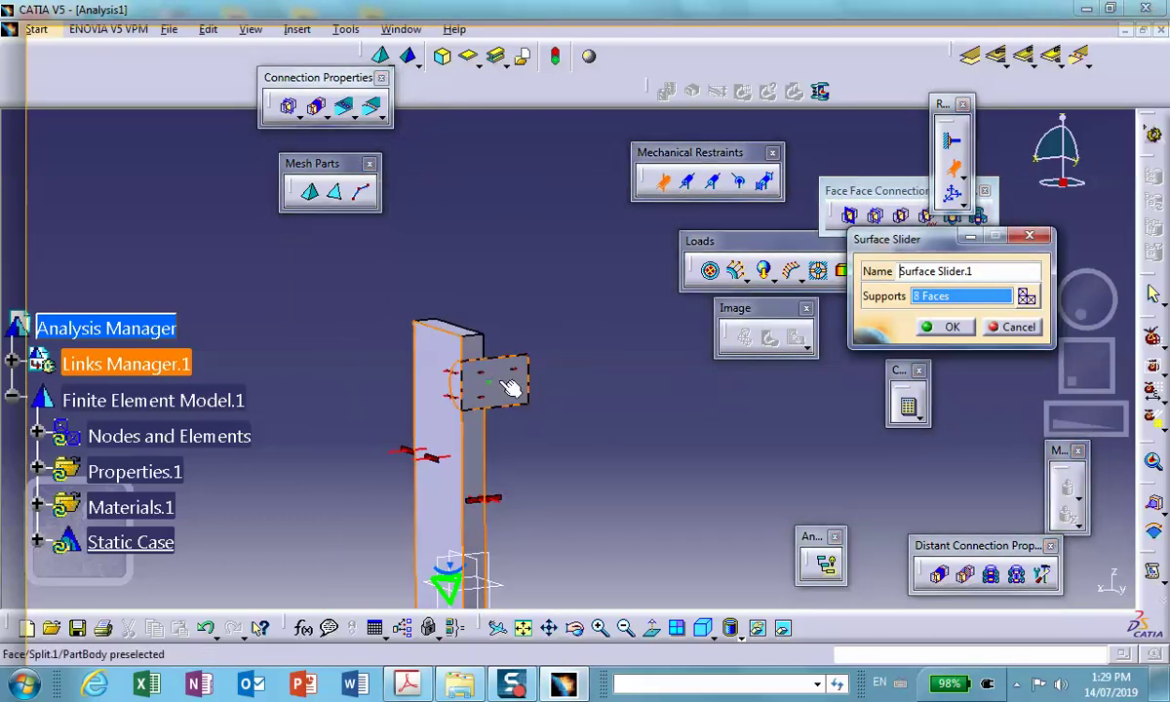
left_click(485, 356)
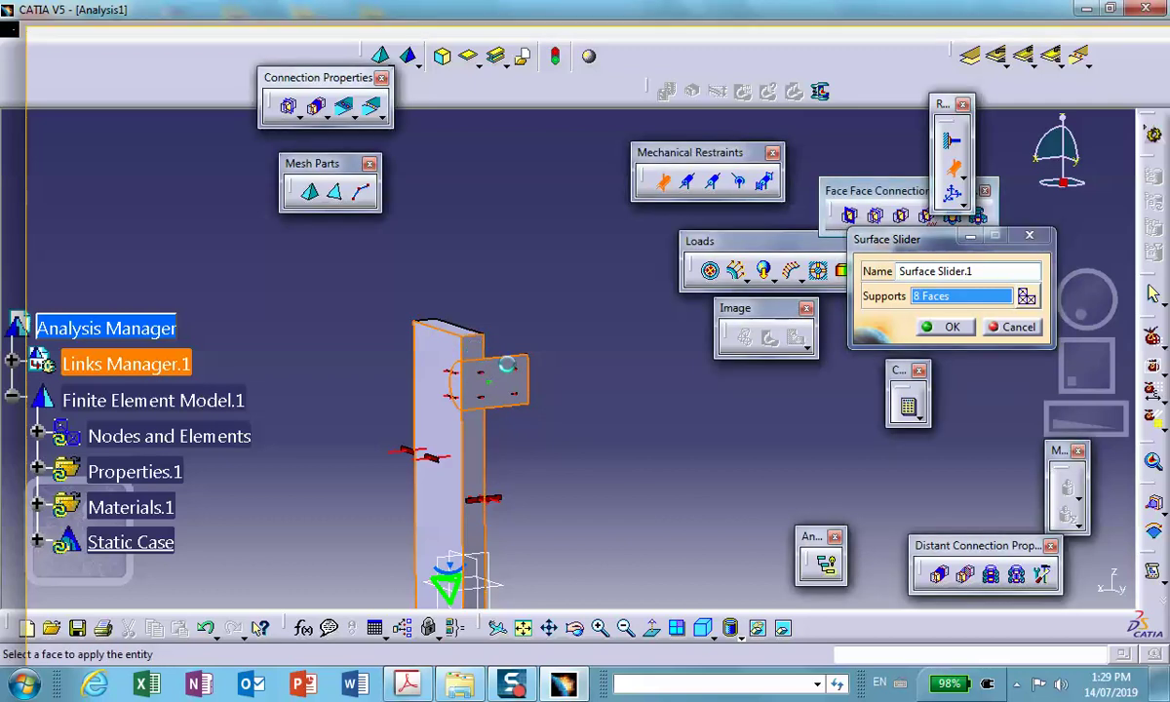
left_click(934, 328)
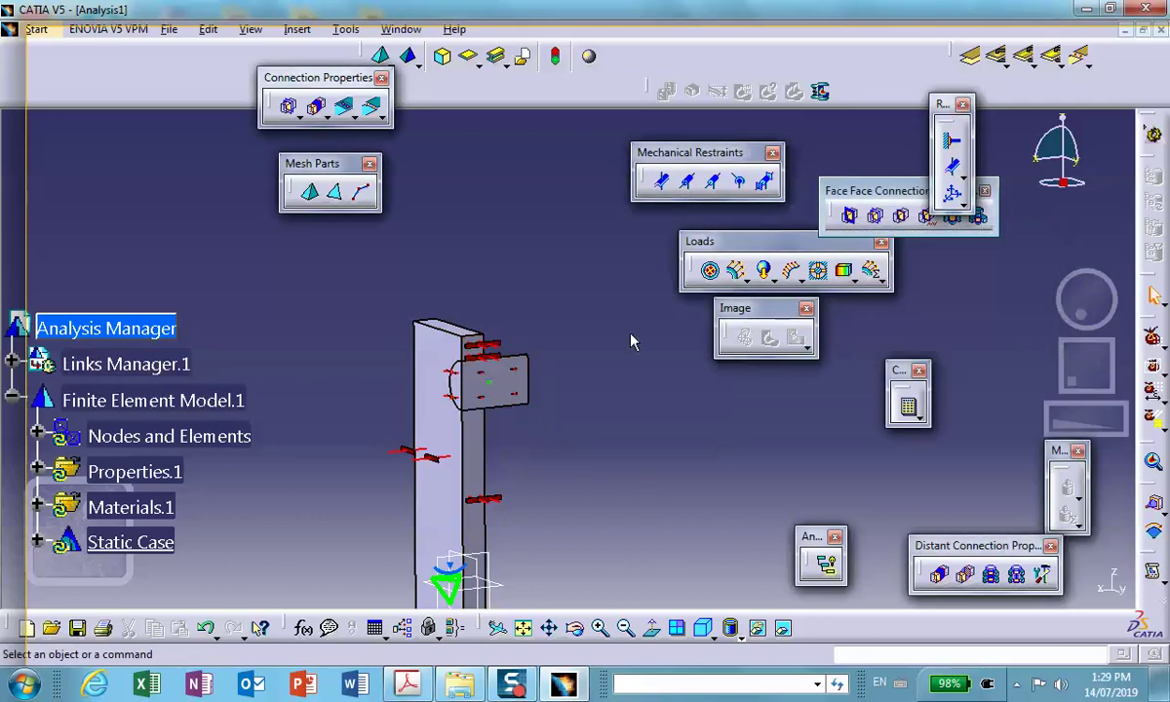
Apply a User-defined Restraint to the top-pin's outer end face, restraining only Translation 3 in the global axis system.
middle_click_drag(627, 339, 443, 477)
middle_click_drag(431, 365, 432, 334)
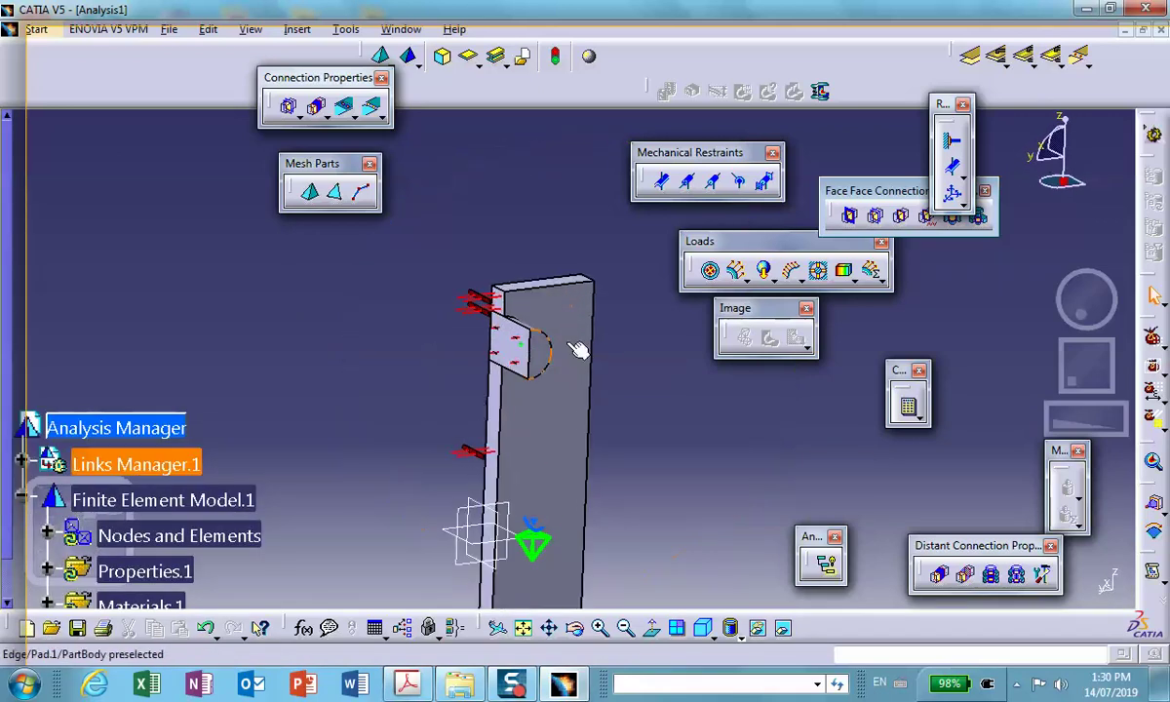
left_click(953, 195)
left_click(869, 422)
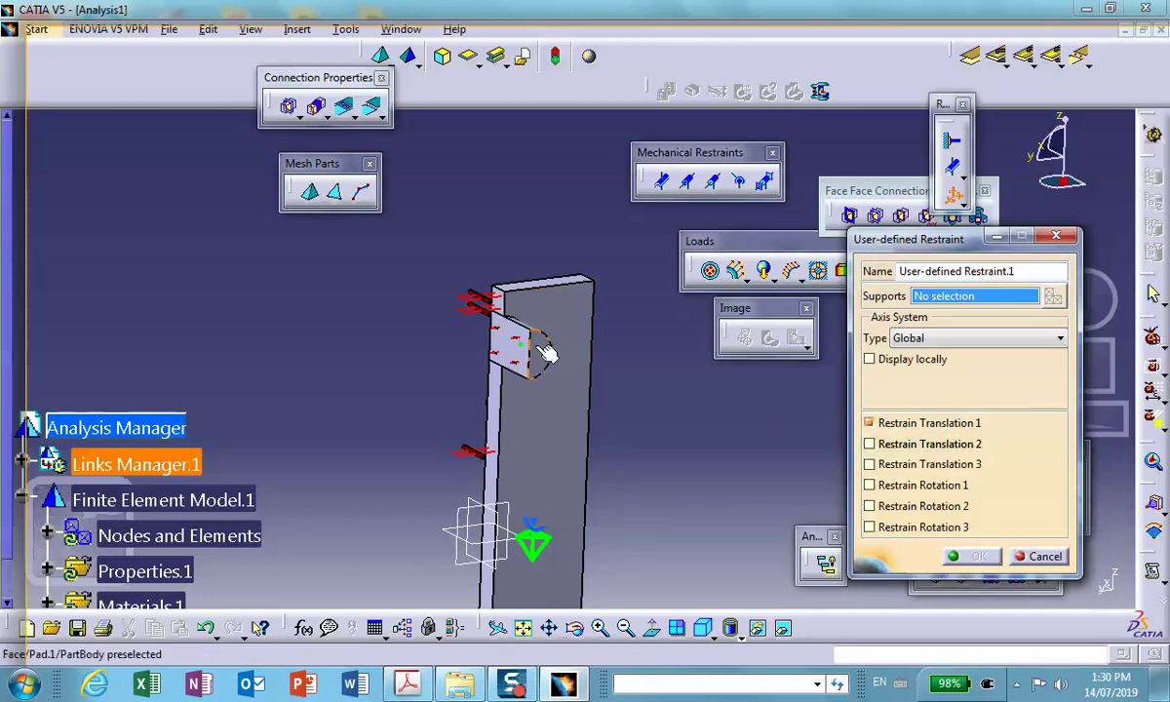
left_click(576, 460)
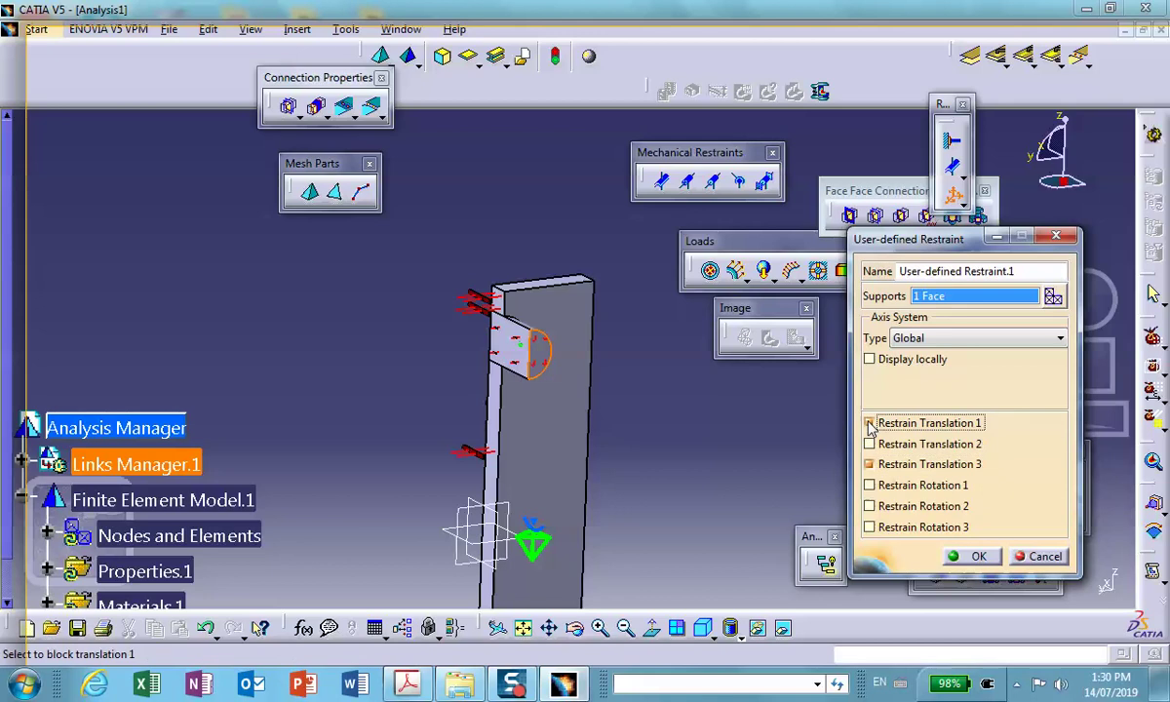
left_click(972, 561)
Create an Enforced Displacement on User-defined Restraint.1 with Translation 3 at 0.01 in.
middle_click_drag(724, 466, 712, 250)
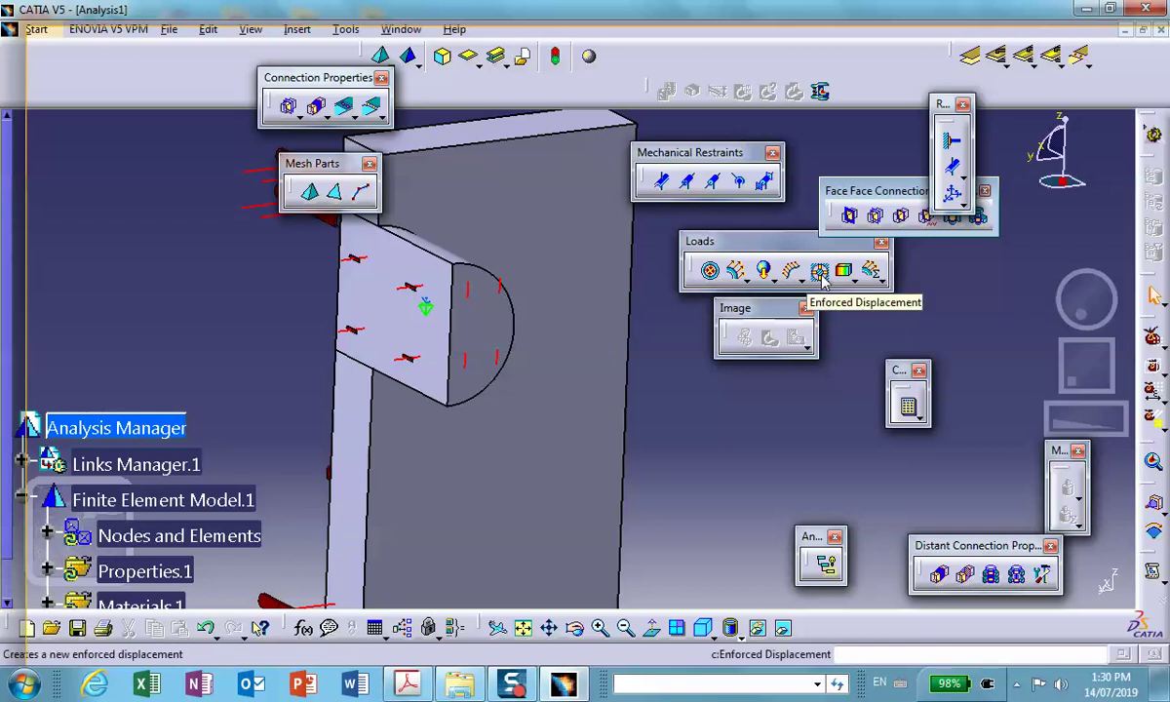
left_click(820, 273)
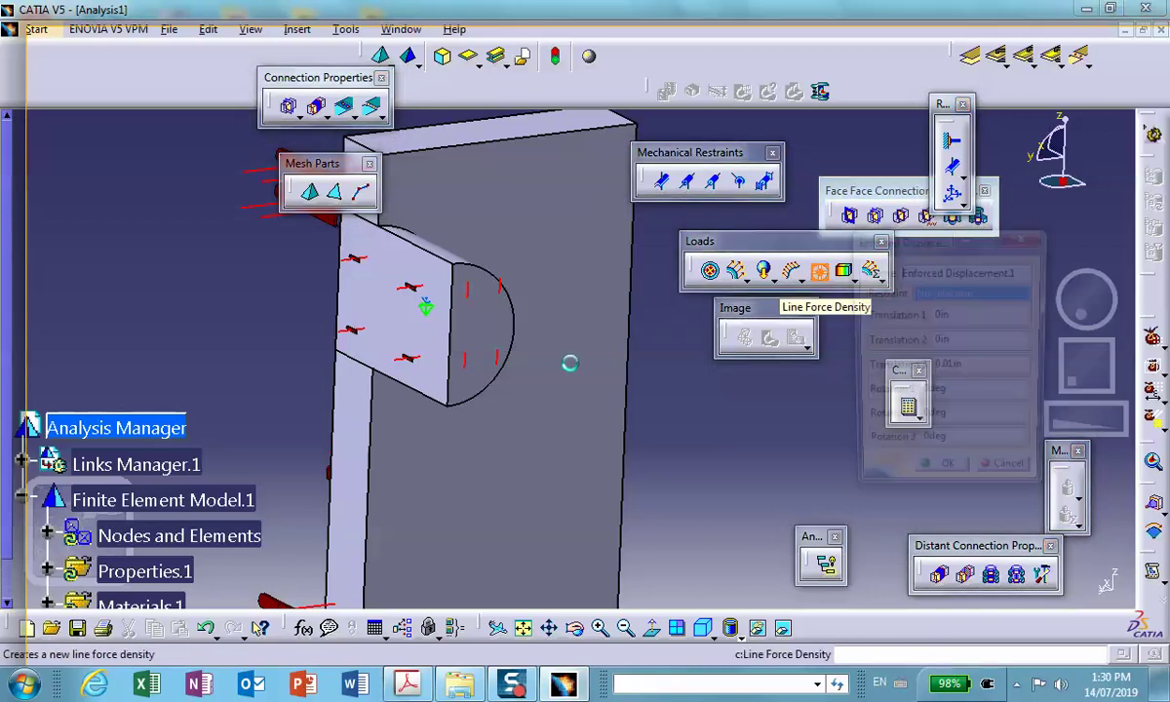
left_click(505, 360)
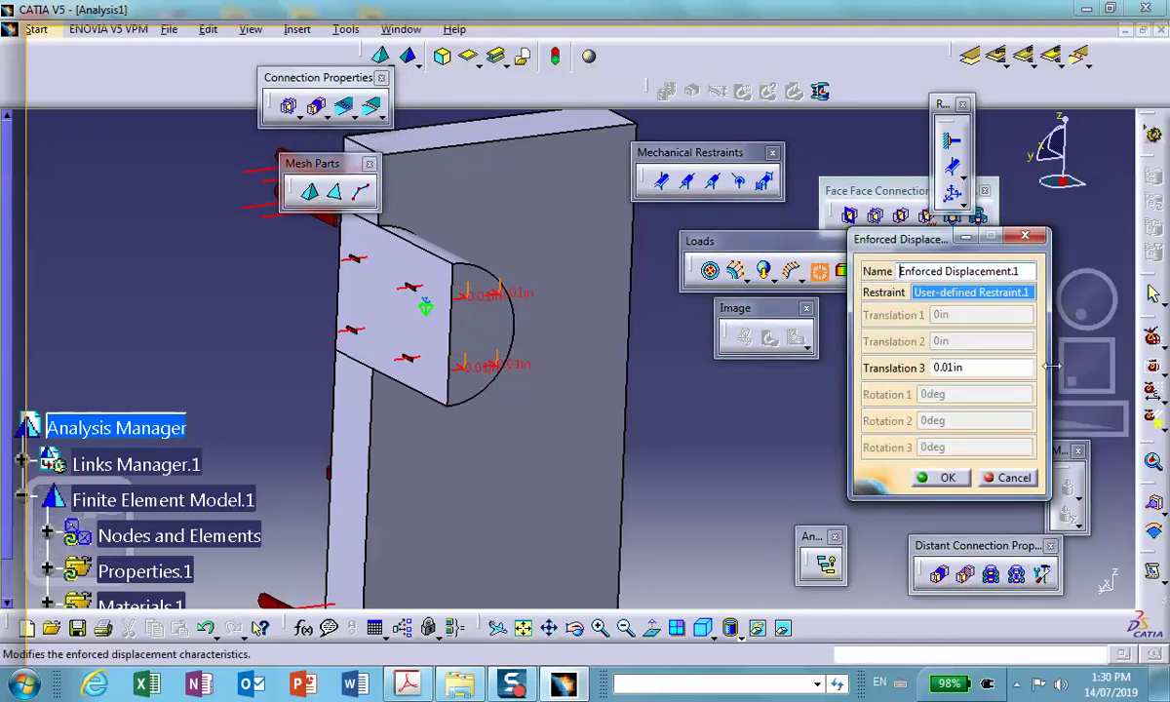
left_click(946, 478)
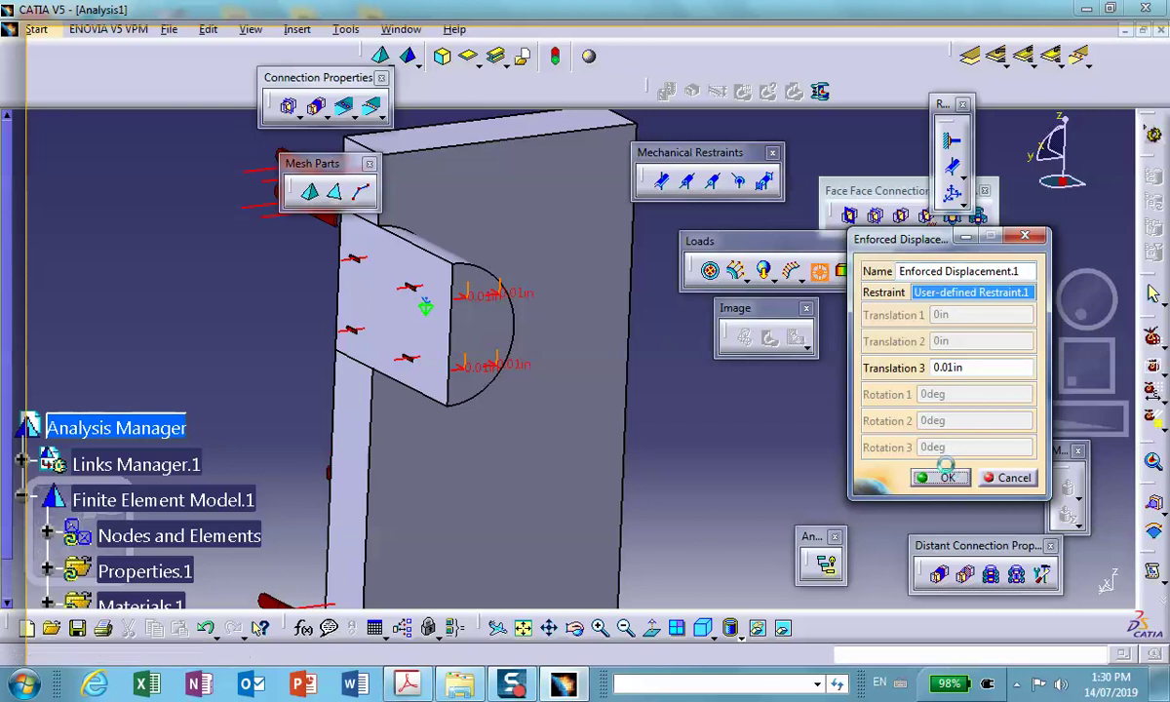
Compute the static case, accepting the rotation-constraint warning and continuing past the resource estimate.
middle_click_drag(516, 330, 457, 308)
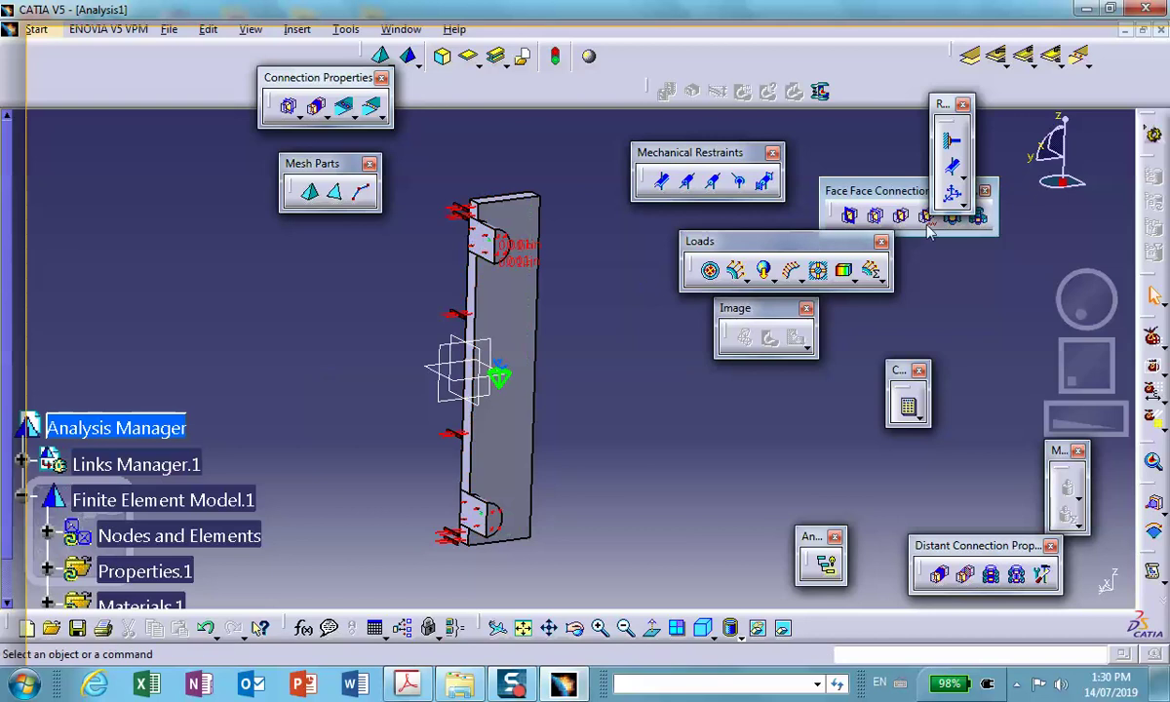
left_click(910, 409)
left_click(1020, 579)
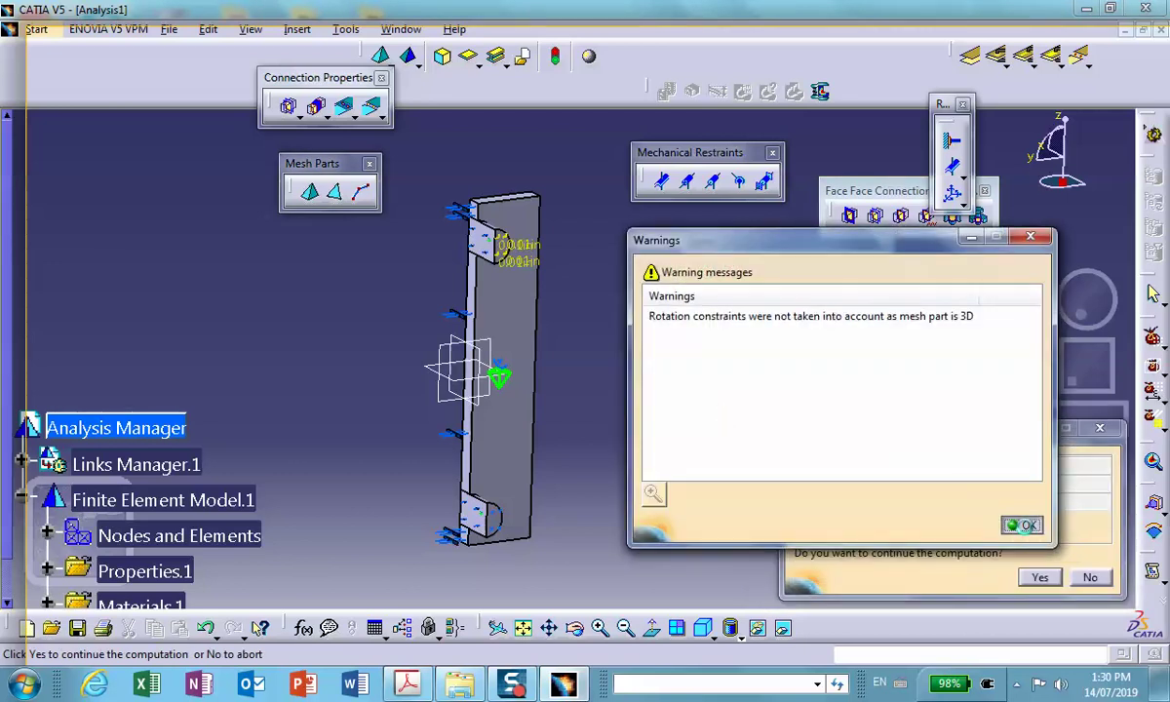
left_click(1022, 525)
left_click(1039, 577)
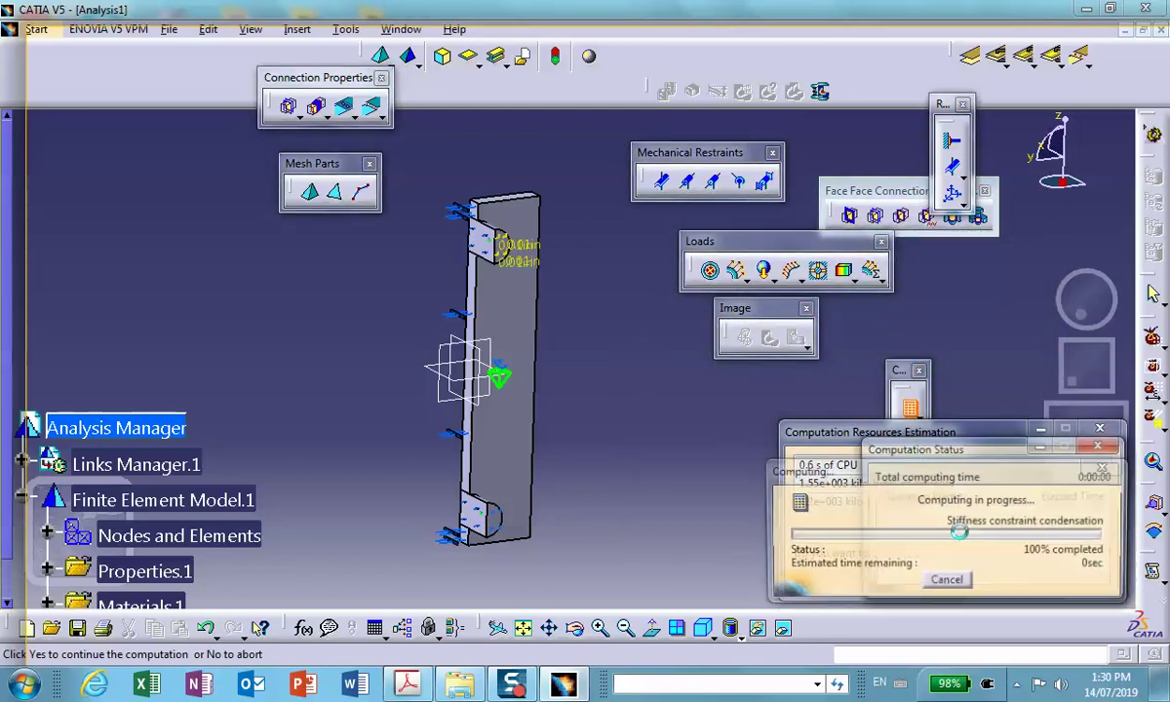
left_click(741, 404)
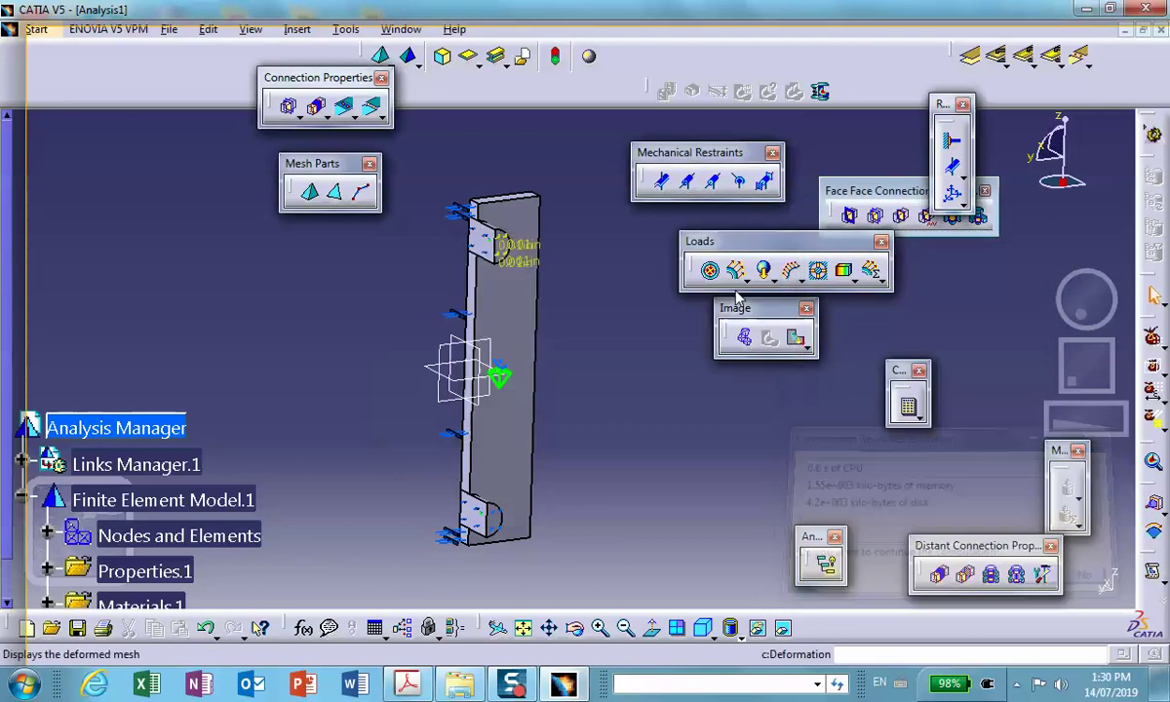
Display the deformed mesh of the static solution and review its deformation animation.
left_click(748, 346)
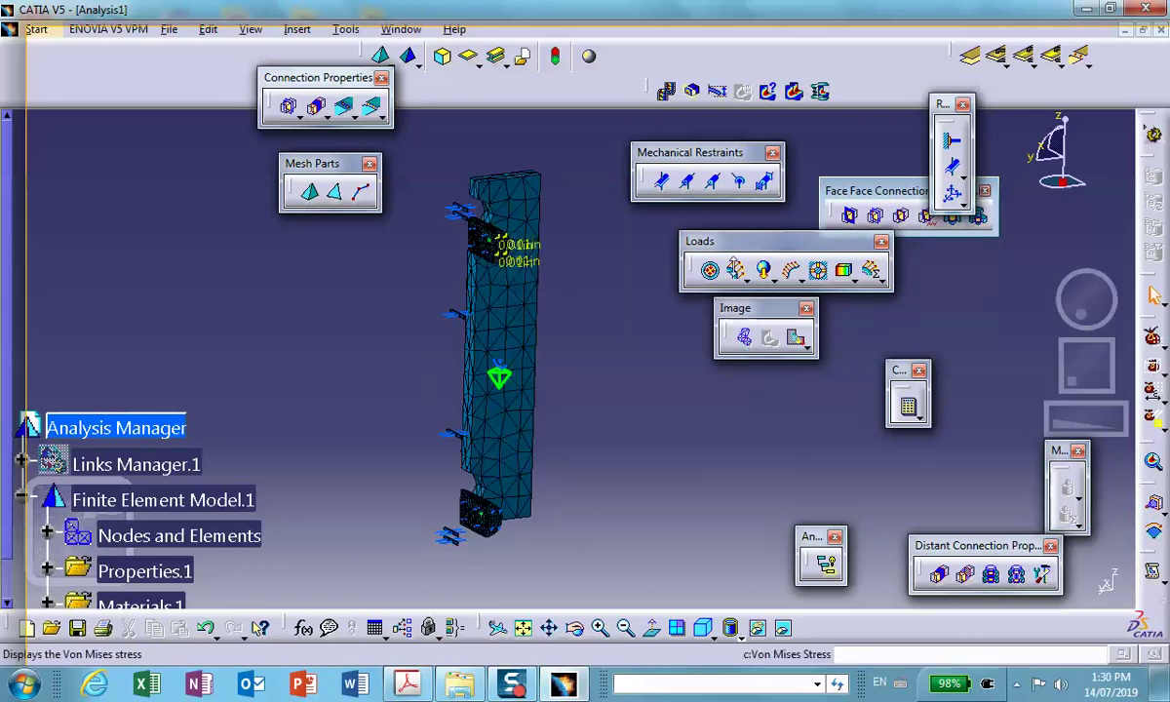
left_click(666, 93)
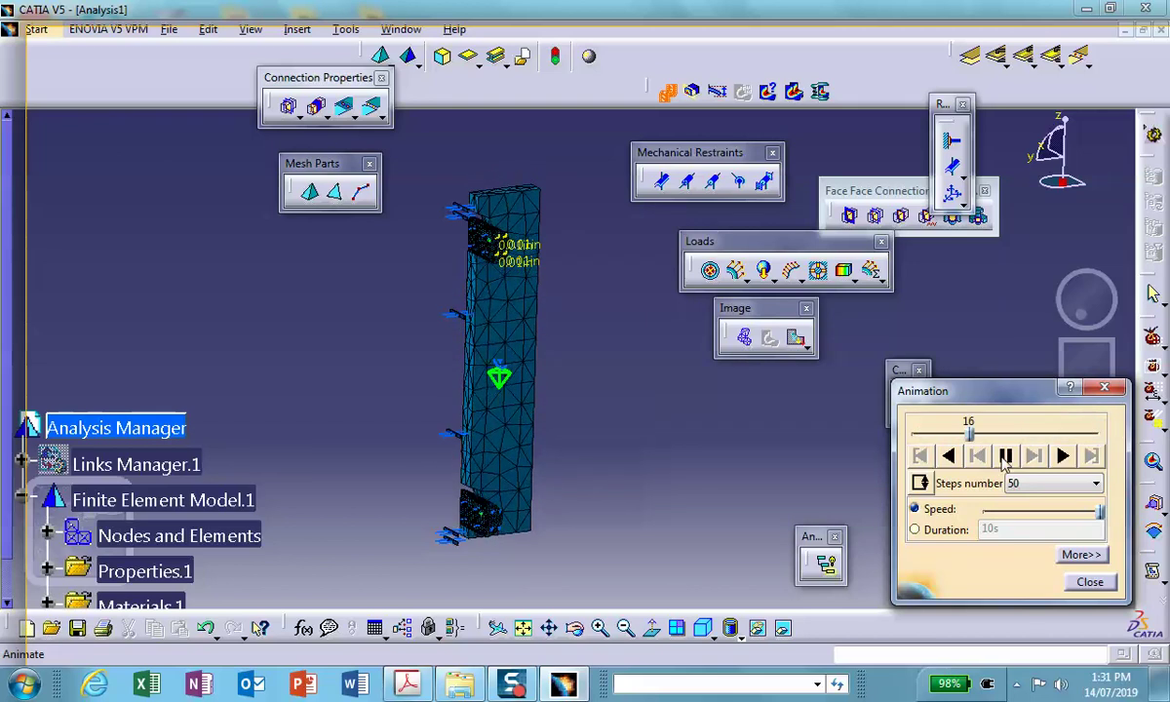
left_click(1082, 582)
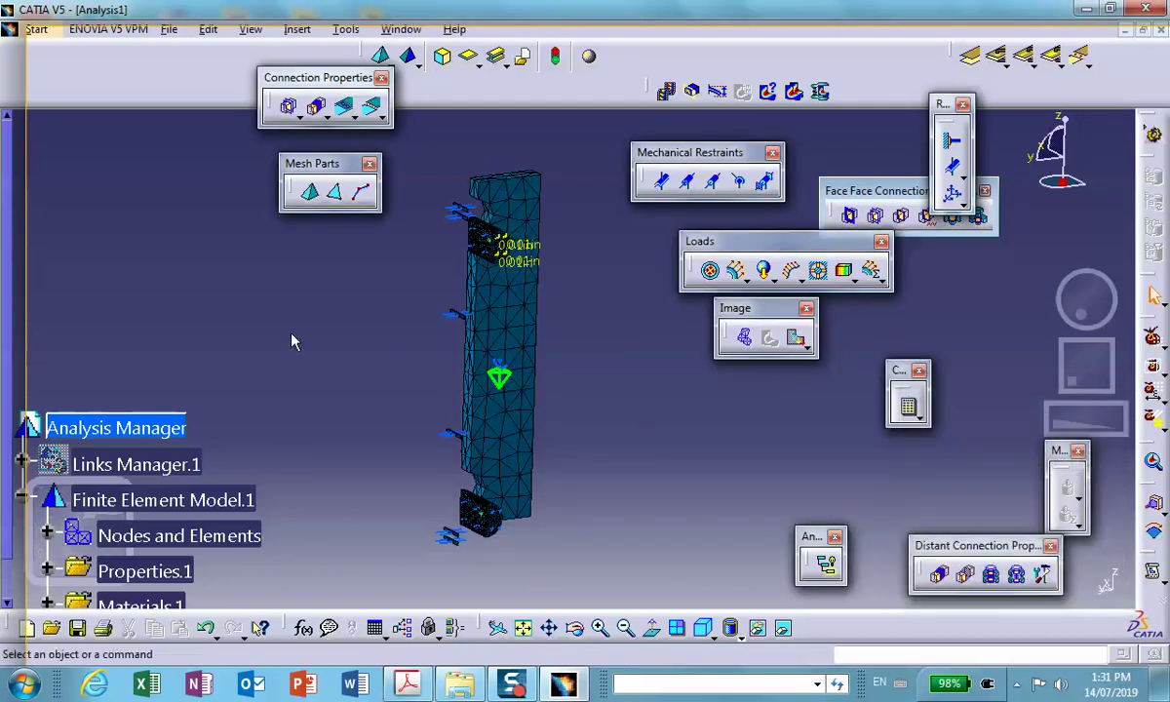
Deactivate the Deformed mesh.1 image under Static Case Solution.1.
scroll(293, 340, "down", 5)
scroll(286, 333, "up", 1)
left_click(46, 192)
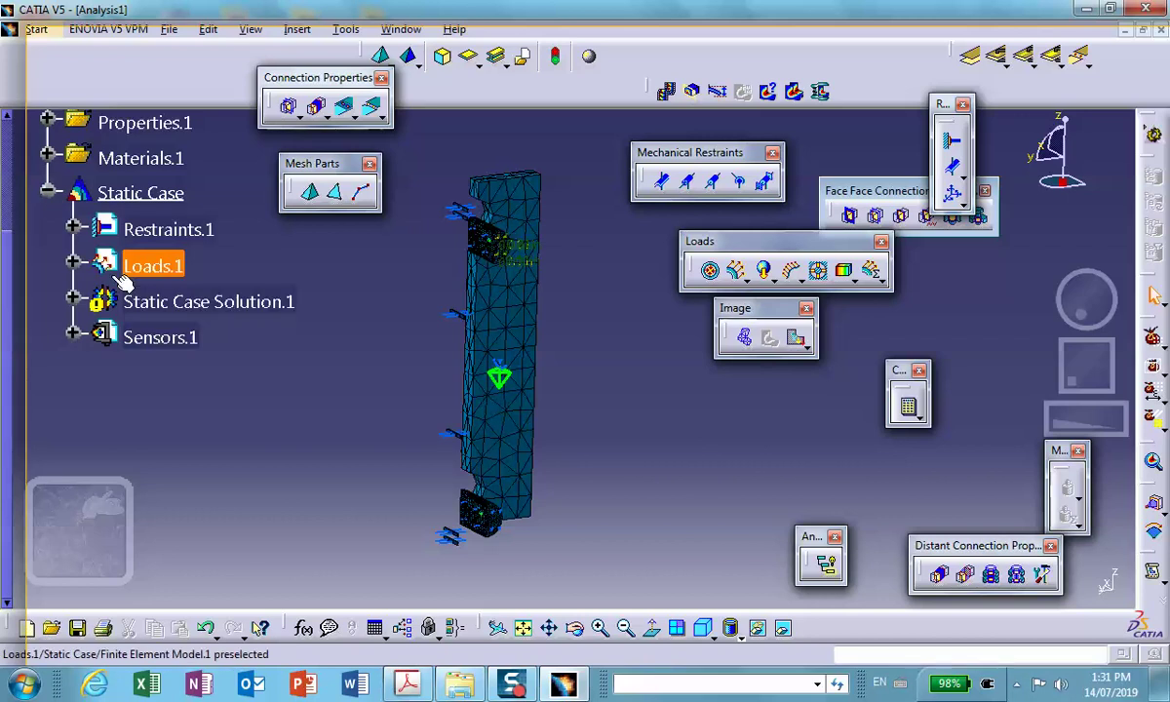
left_click(72, 301)
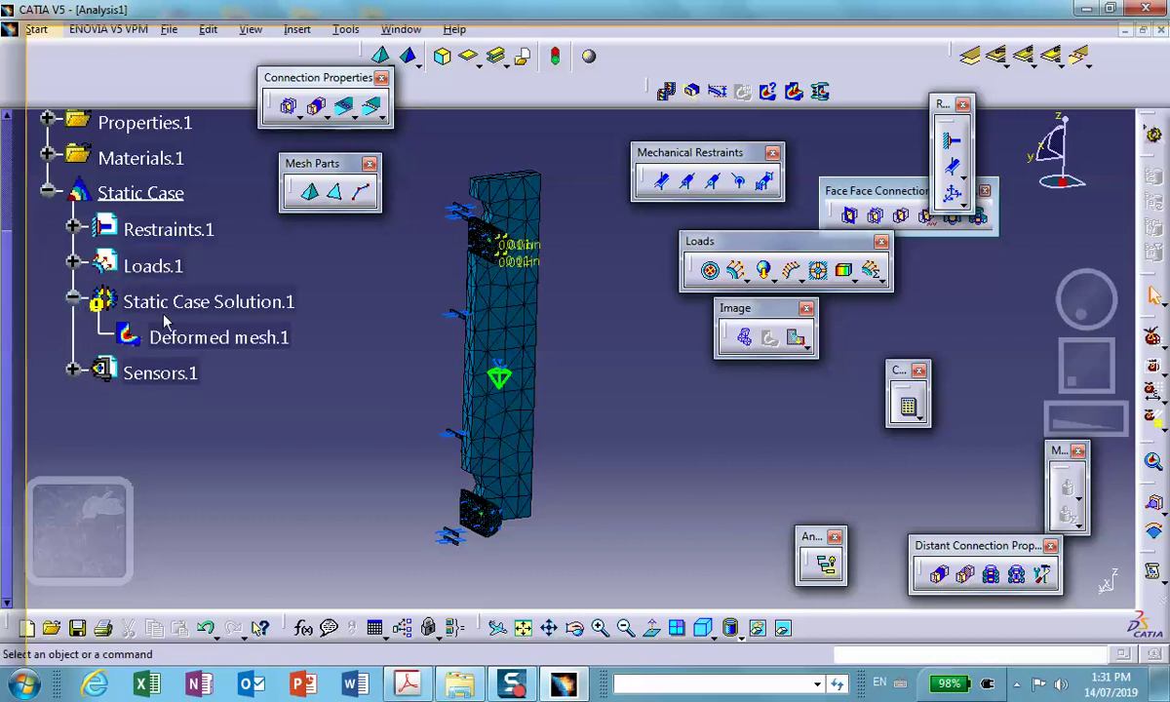
right_click(222, 338)
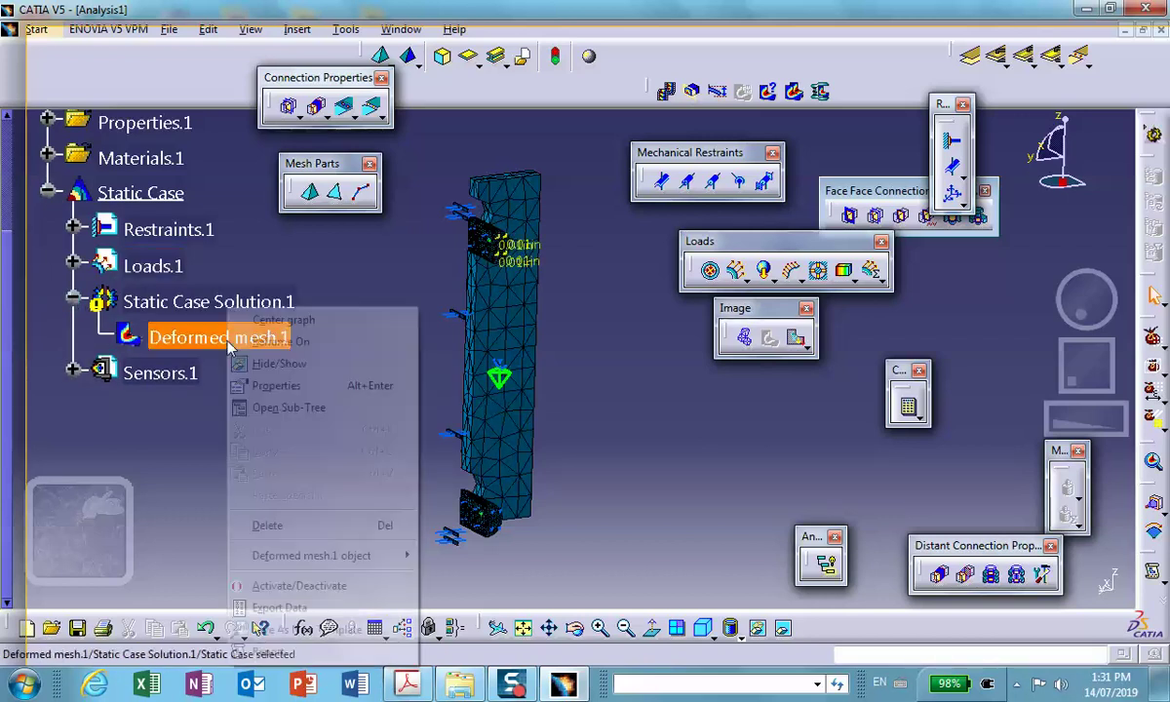
left_click(293, 586)
Start a General Analysis Connection with the top-pin's cylindrical face as first component, and hide the top-pin.
middle_click_drag(606, 372, 577, 426)
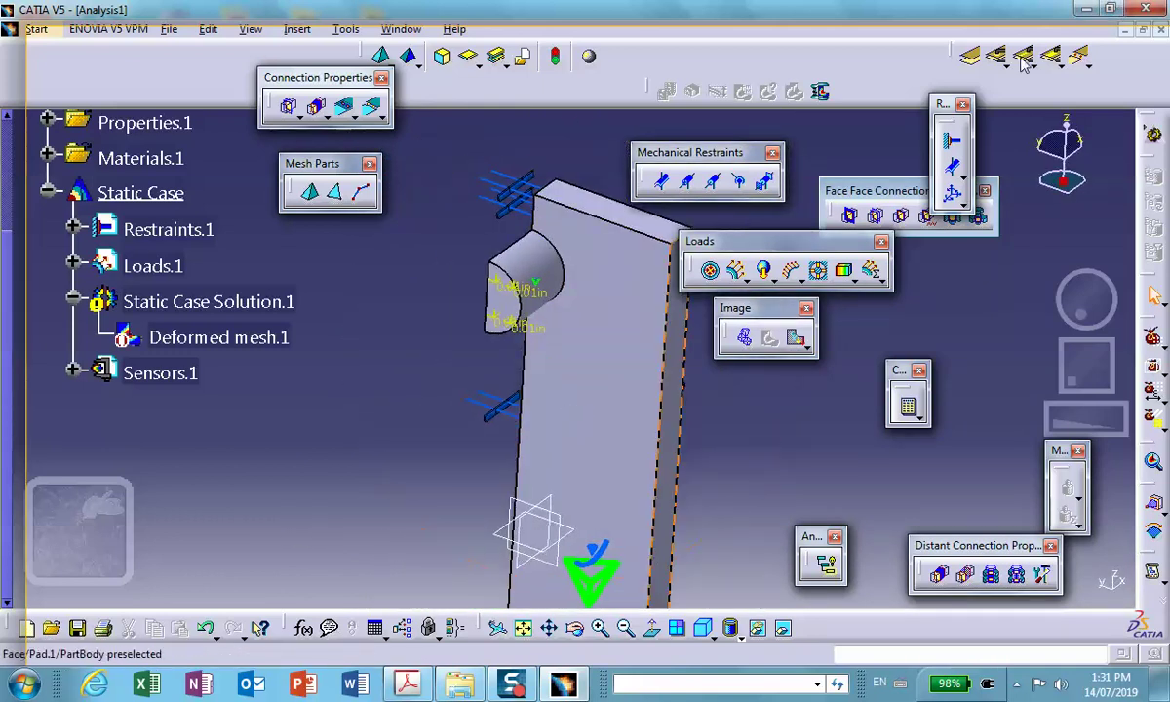
left_click(970, 56)
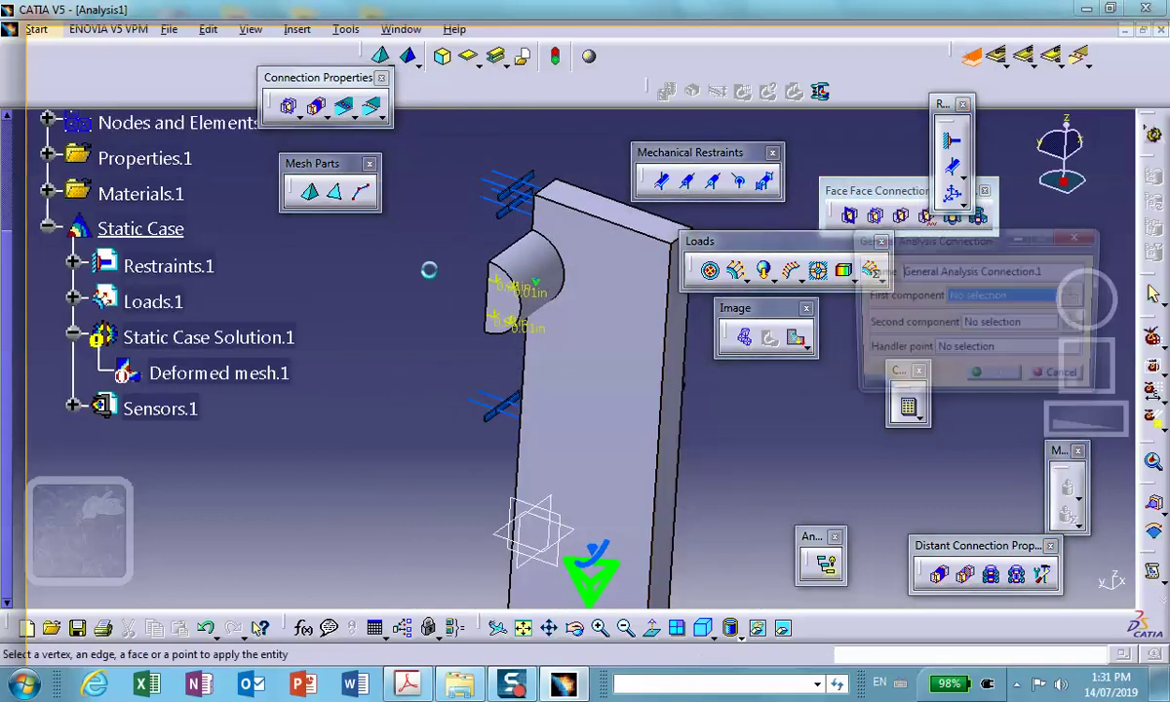
left_click(536, 263)
right_click(531, 261)
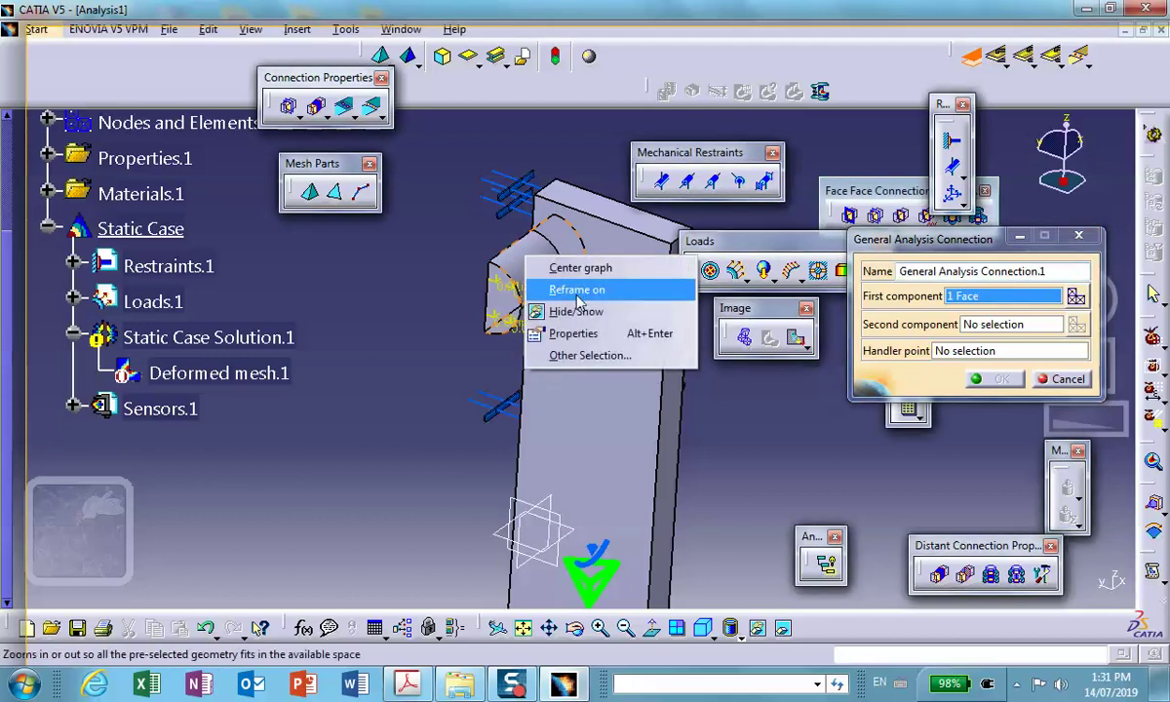
left_click(571, 311)
left_click(1007, 332)
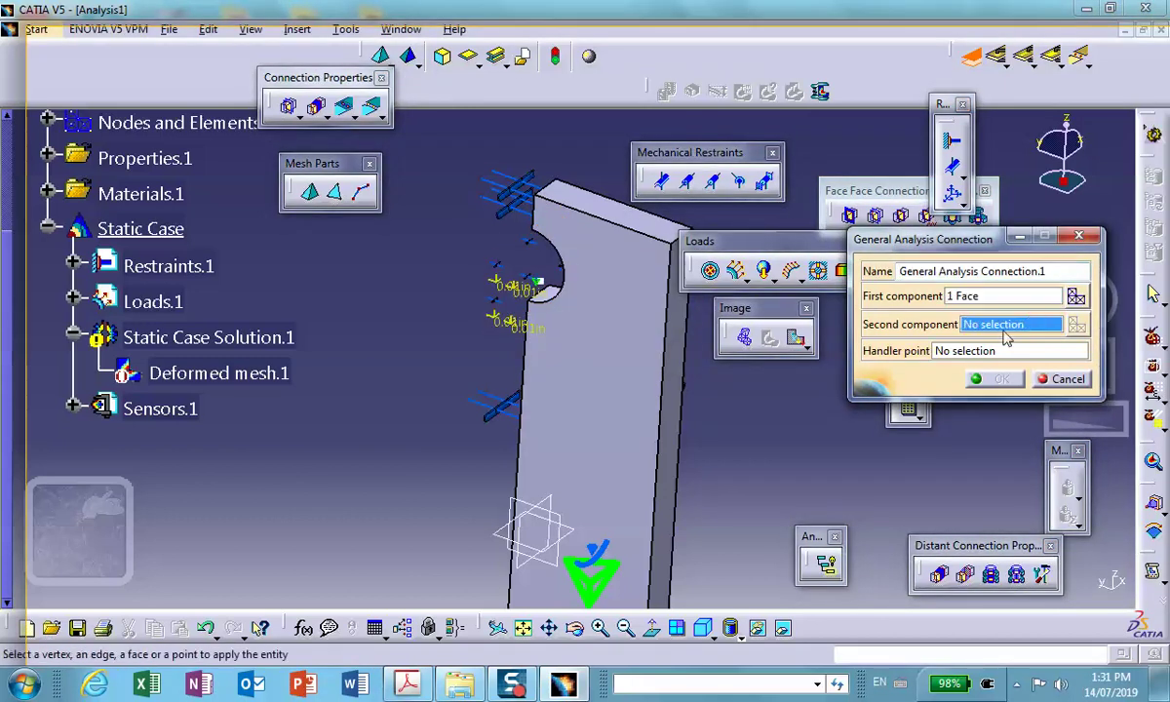
Set the block's upper hole face as second component, name the connection top-connection and complete it.
middle_click_drag(574, 465, 457, 297)
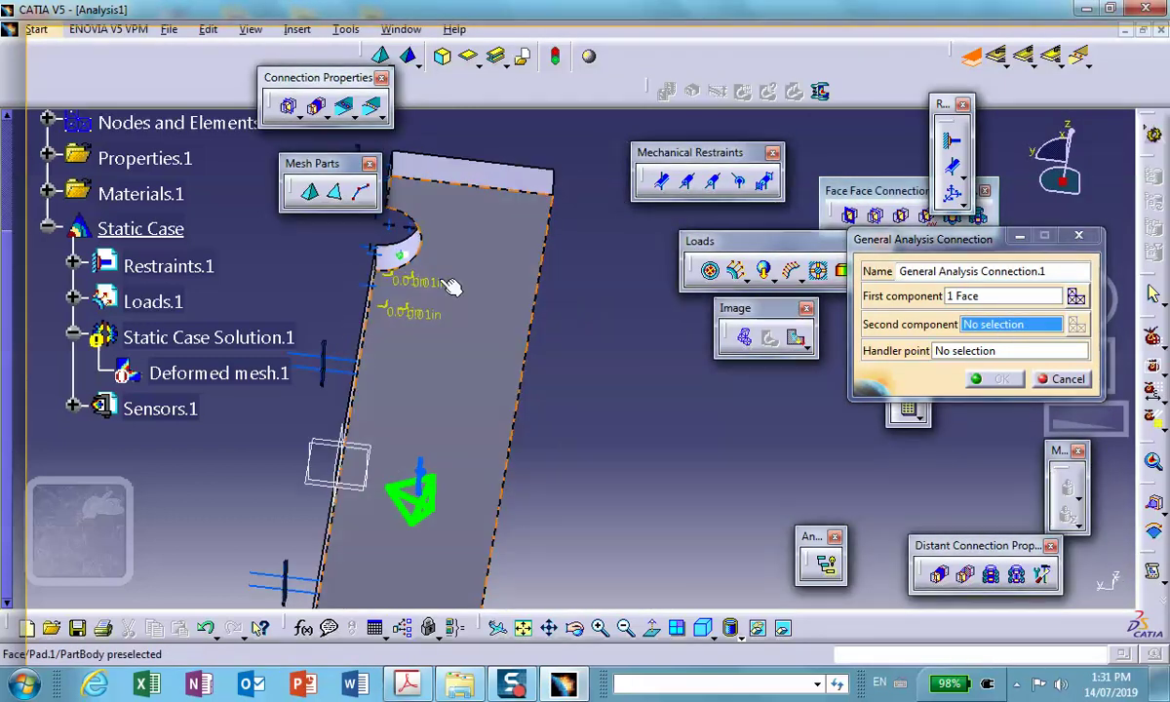
left_click(400, 261)
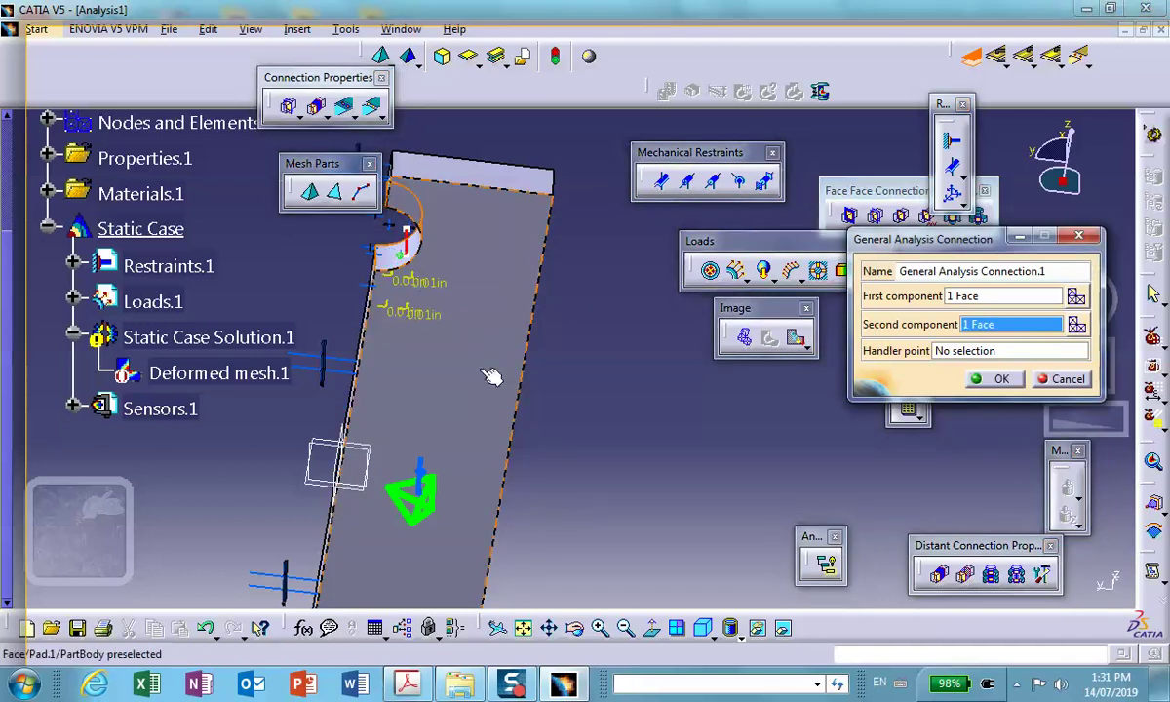
middle_click_drag(484, 373, 781, 390, "ctrl")
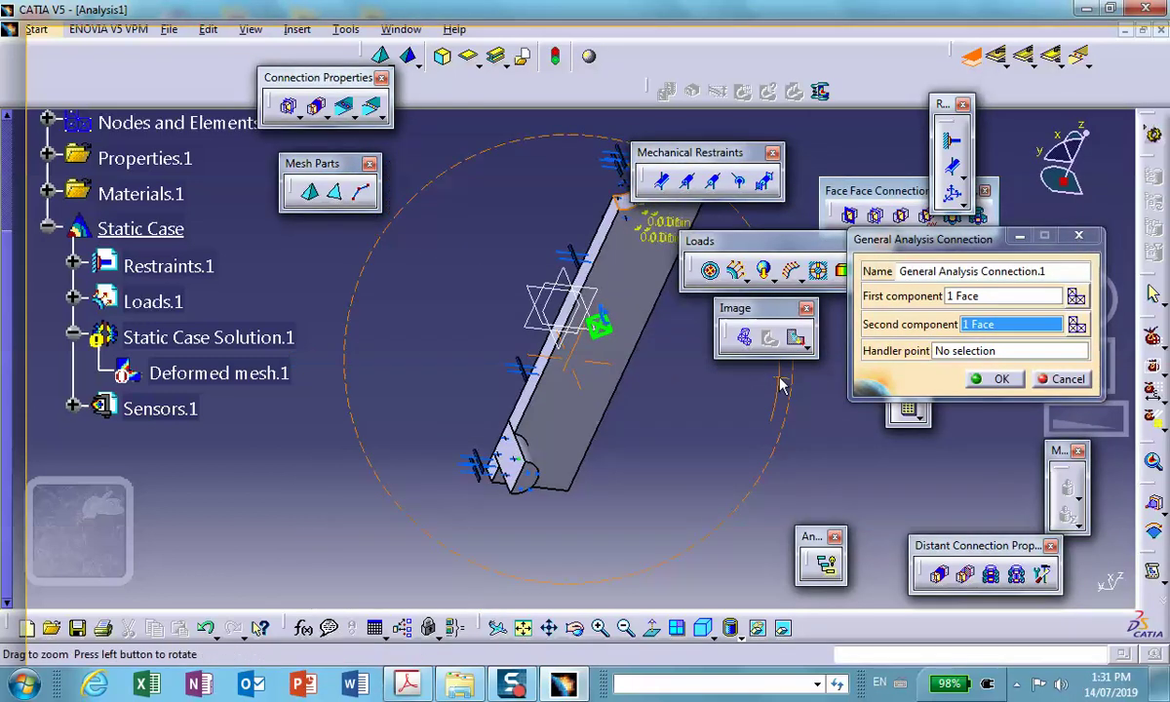
left_click_drag(1055, 270, 863, 234)
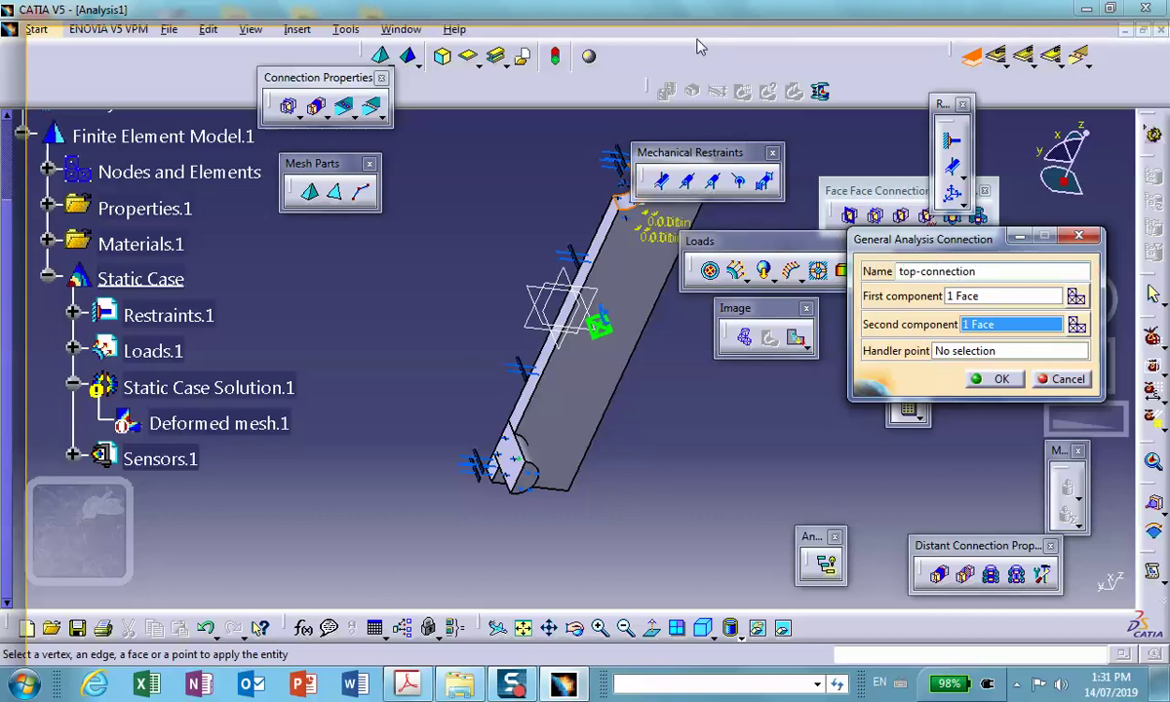
left_click(996, 378)
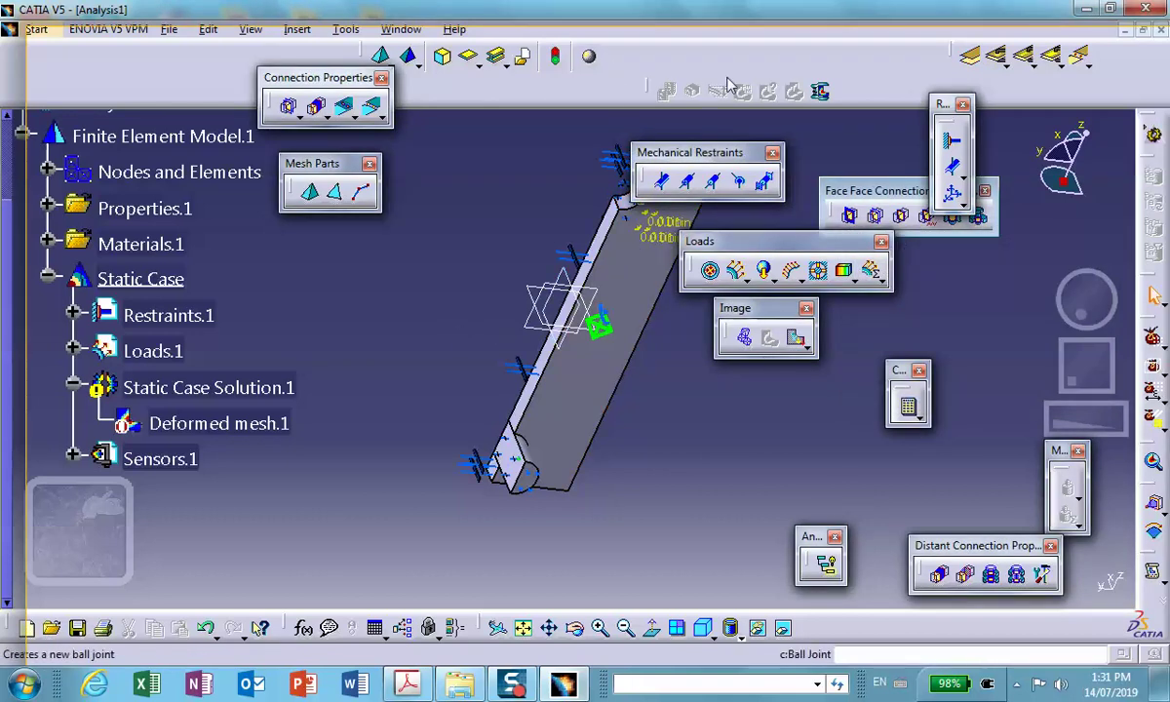
Start another General Analysis Connection with the bottom-pin's cylindrical face as first component, and hide the bottom-pin.
left_click(973, 59)
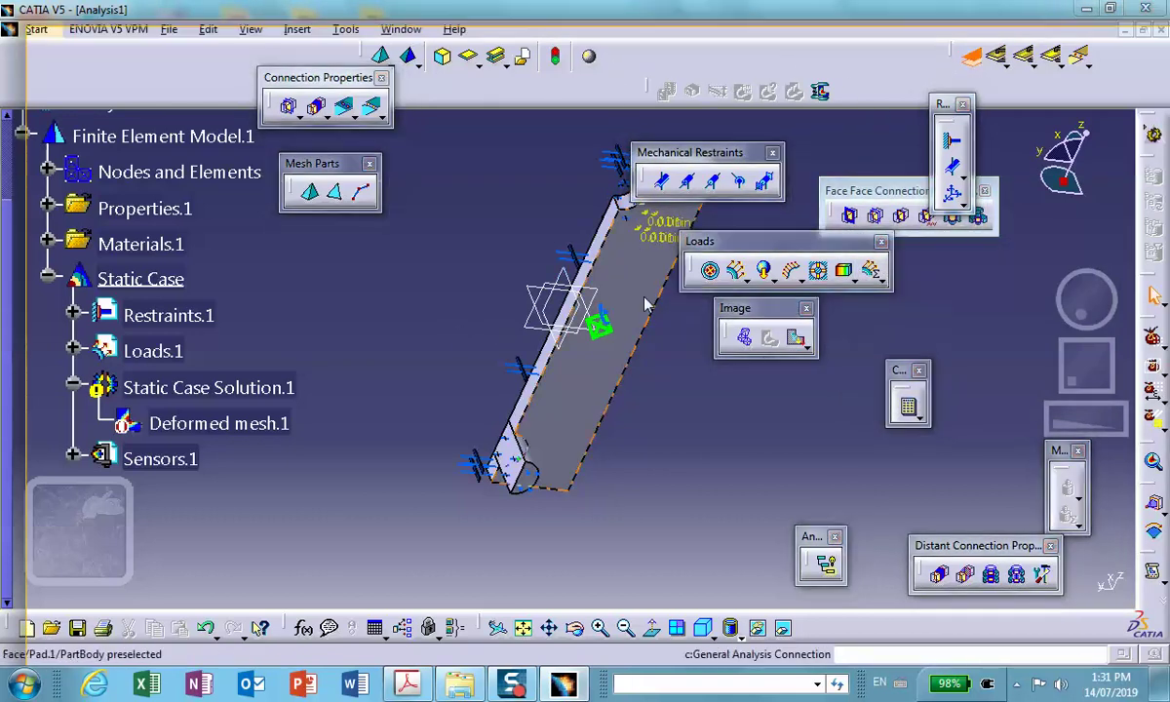
scroll(706, 386, "up", 1)
middle_click_drag(707, 386, 509, 322)
middle_click_drag(810, 448, 542, 276)
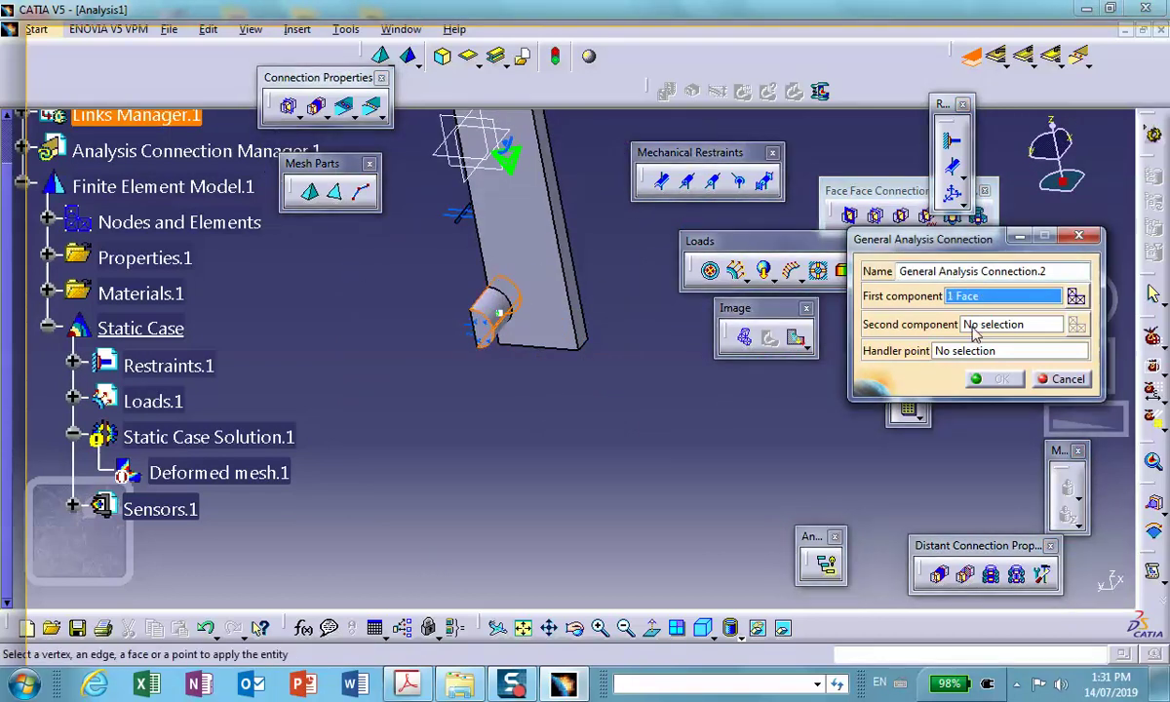
left_click(500, 312)
right_click(492, 307)
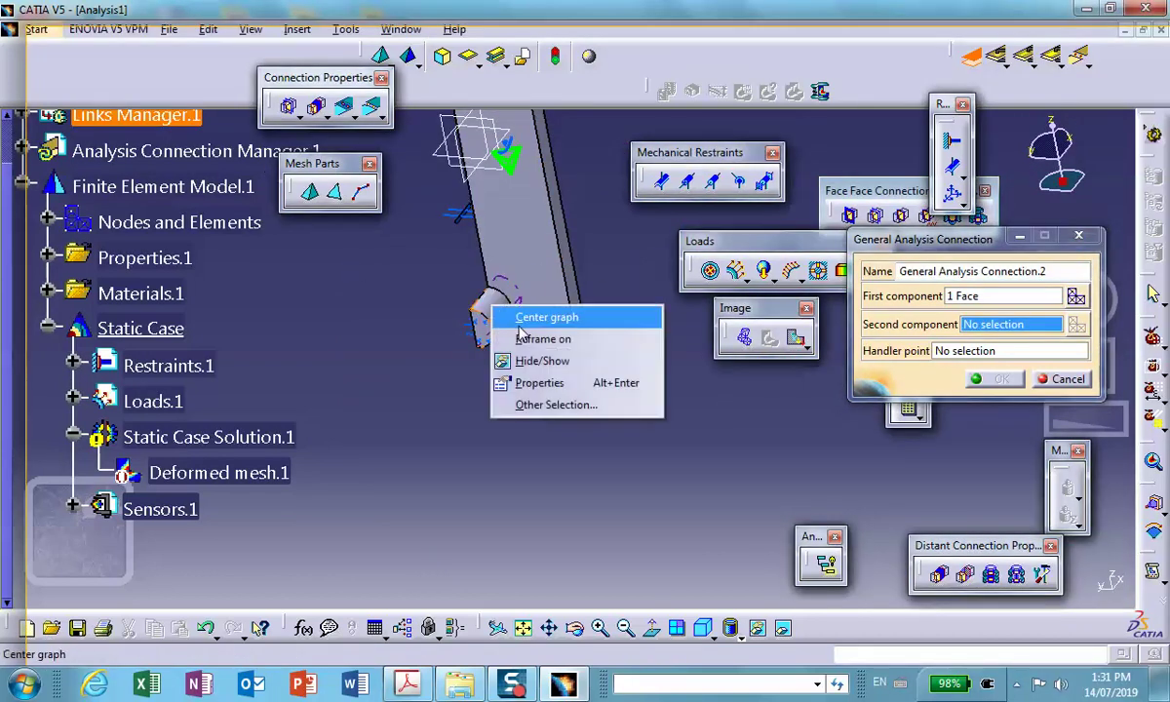
left_click(531, 362)
Set the block's lower hole face as the second component and complete the connection.
middle_click_drag(513, 336, 687, 282)
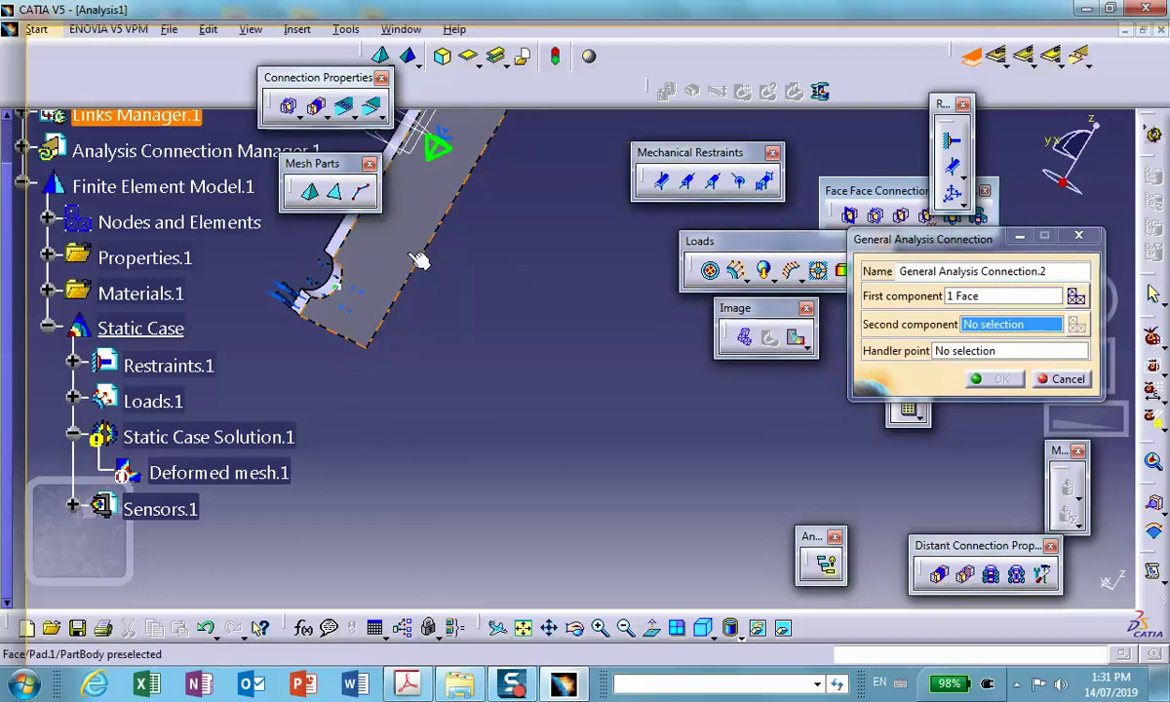
middle_click_drag(421, 256, 626, 218)
middle_click_drag(472, 299, 548, 473)
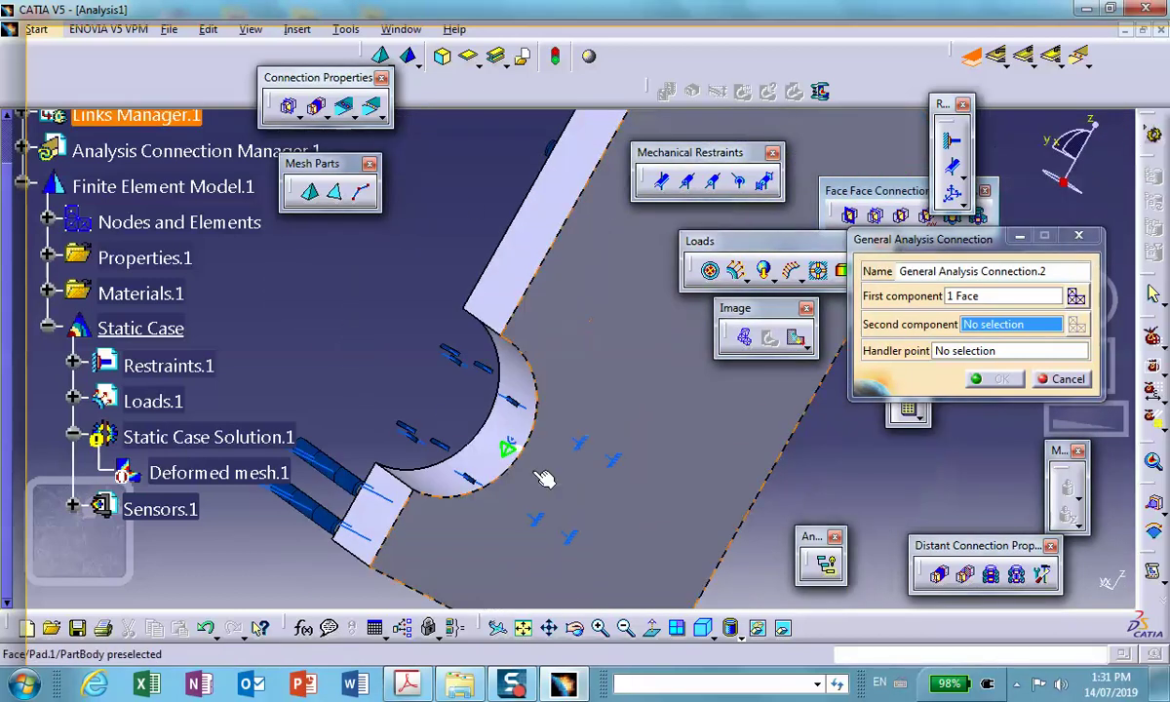
left_click(502, 450)
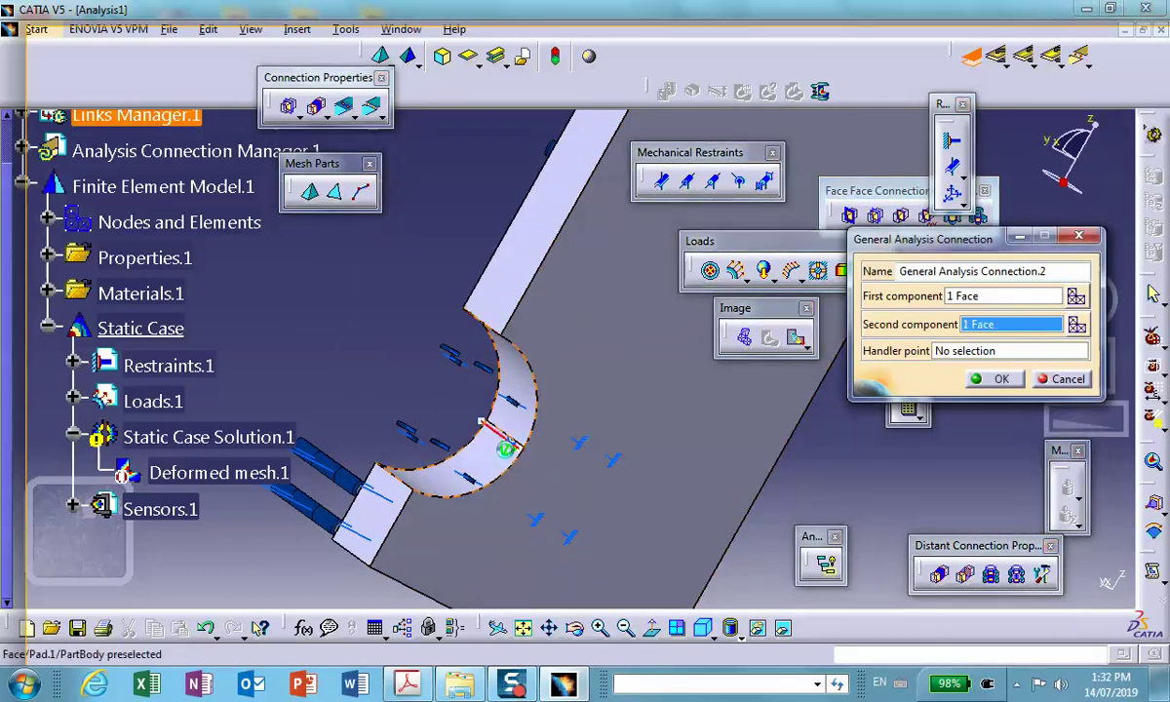
left_click(995, 379)
Rename General Analysis Connection.2 under Analysis Connections.1 as bottom-connection.
scroll(115, 317, "up", 3)
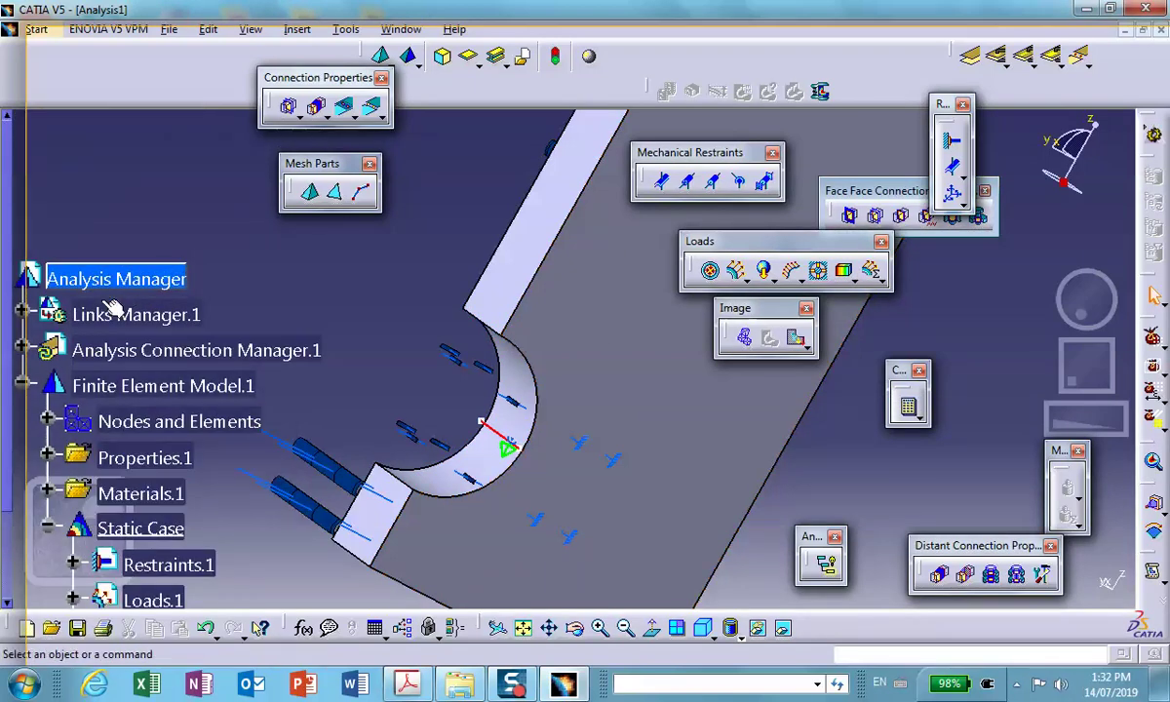
left_click(21, 350)
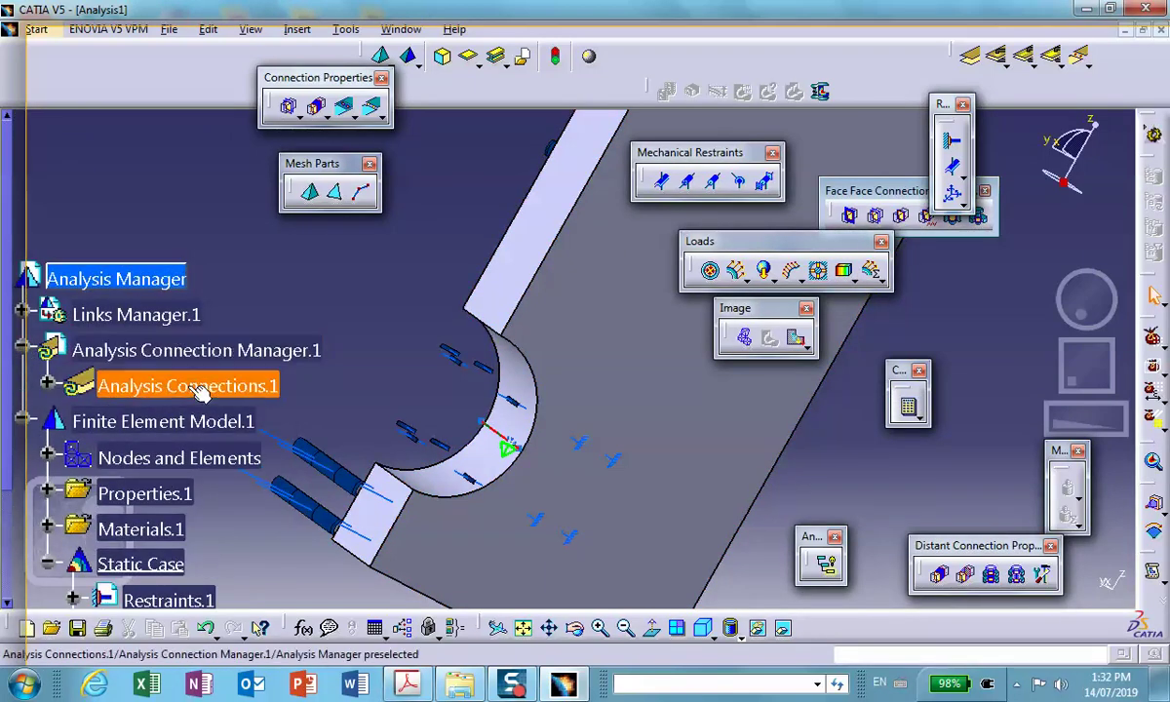
left_click(47, 385)
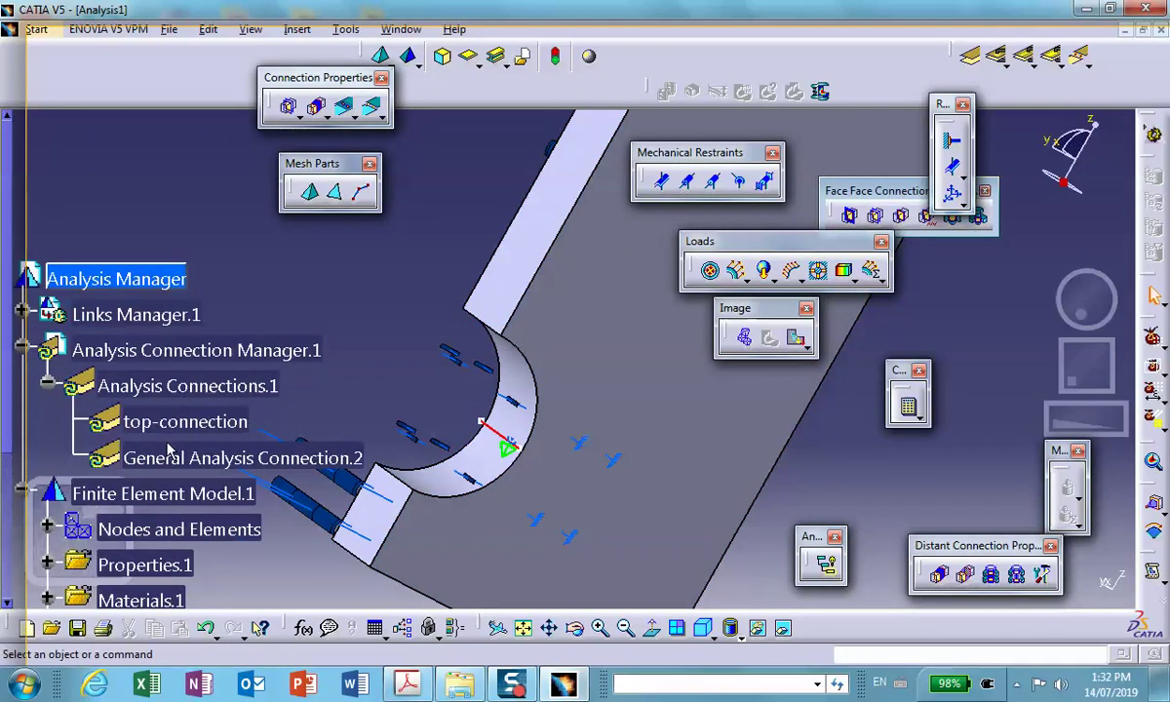
double_click(168, 454)
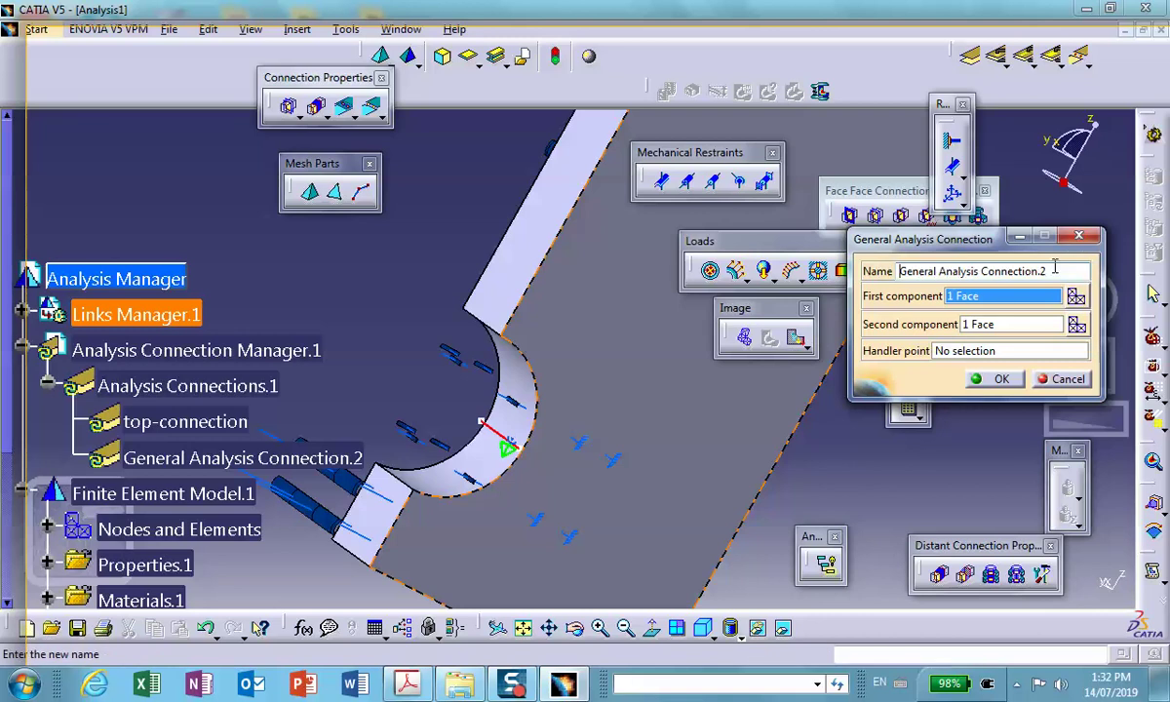
left_click_drag(1055, 269, 902, 252)
type("bottom-connection")
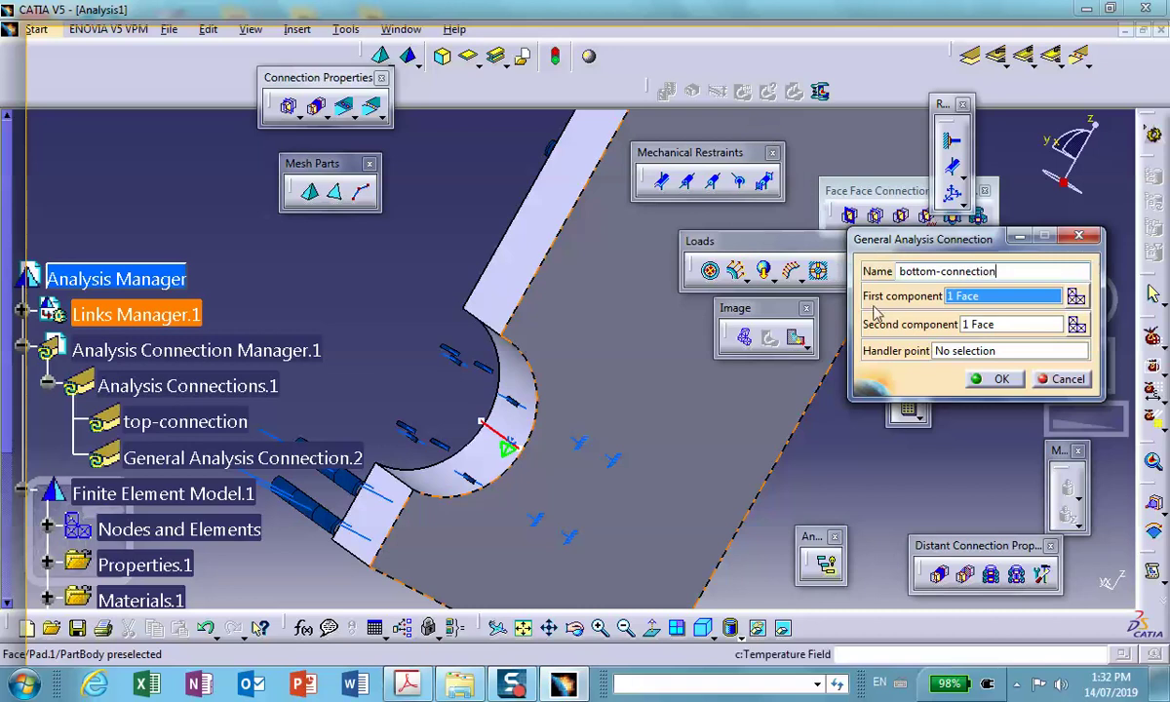
key("Return")
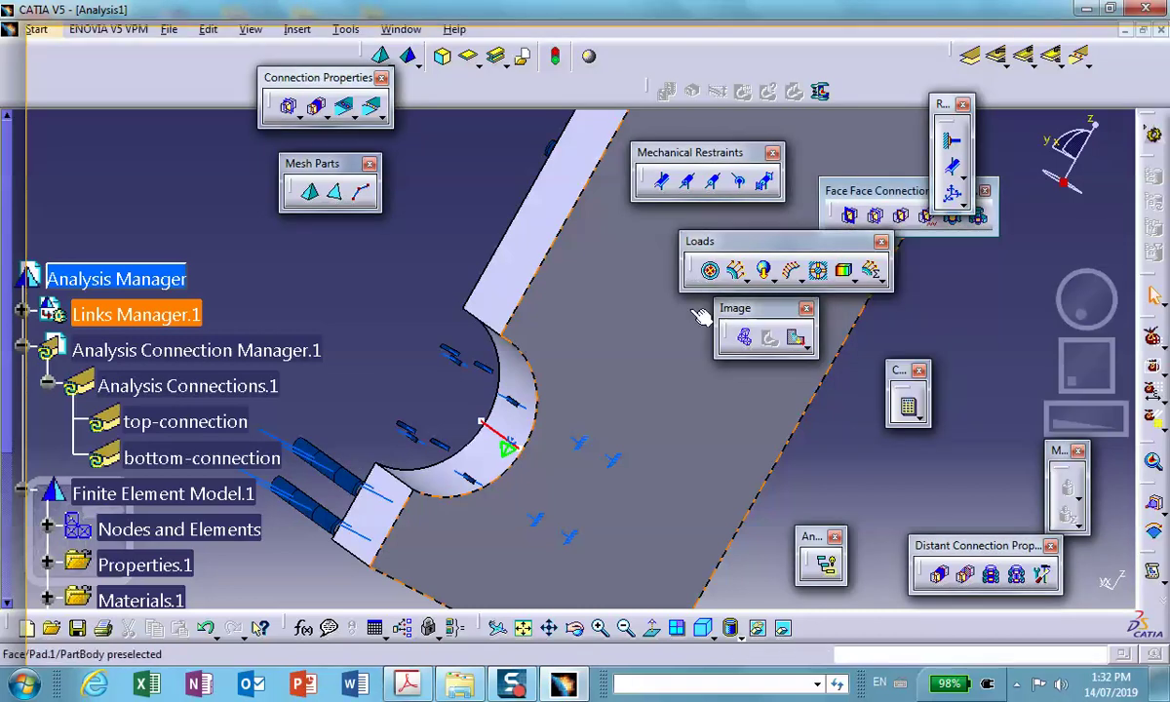
Apply a Contact Connection Property to top-connection, leaving clearance, friction ratio and no sliding disabled.
middle_click_drag(451, 190, 471, 347)
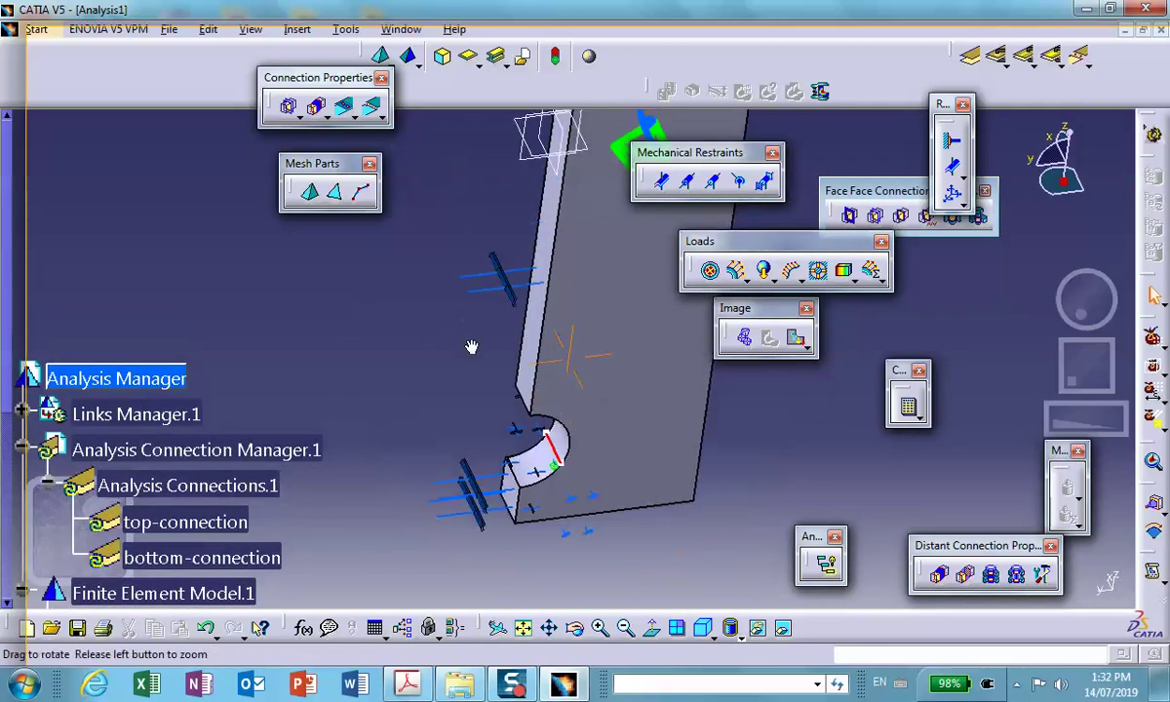
scroll(224, 366, "down", 5)
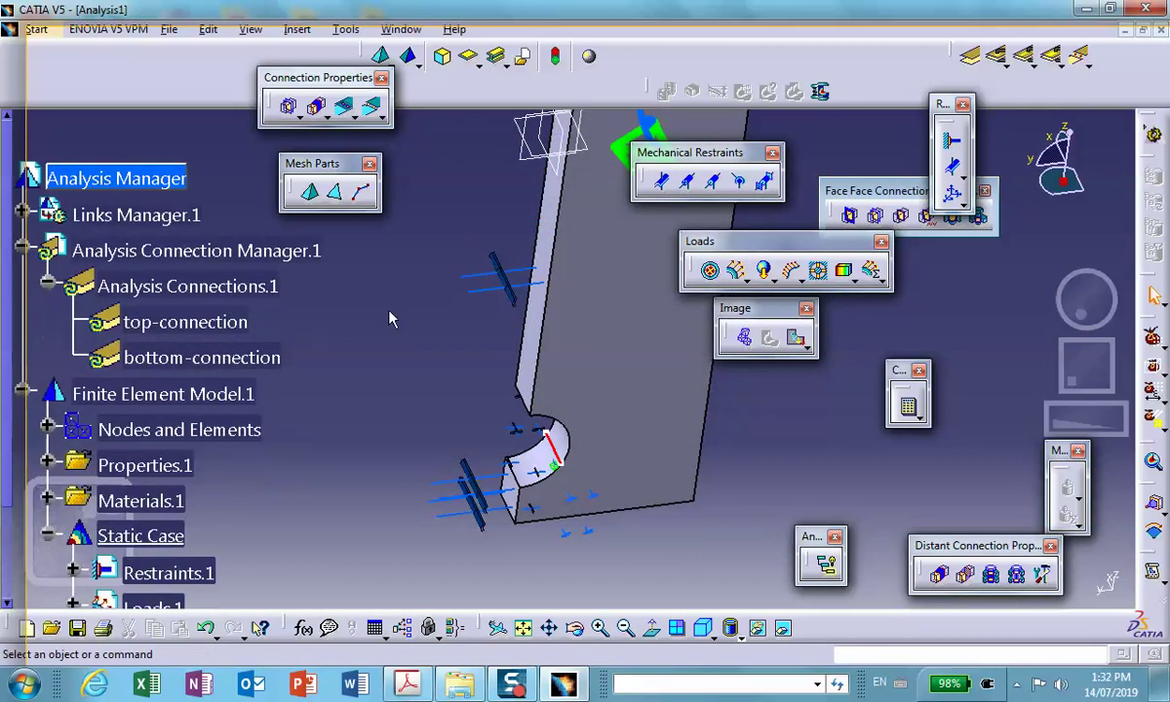
left_click(877, 216)
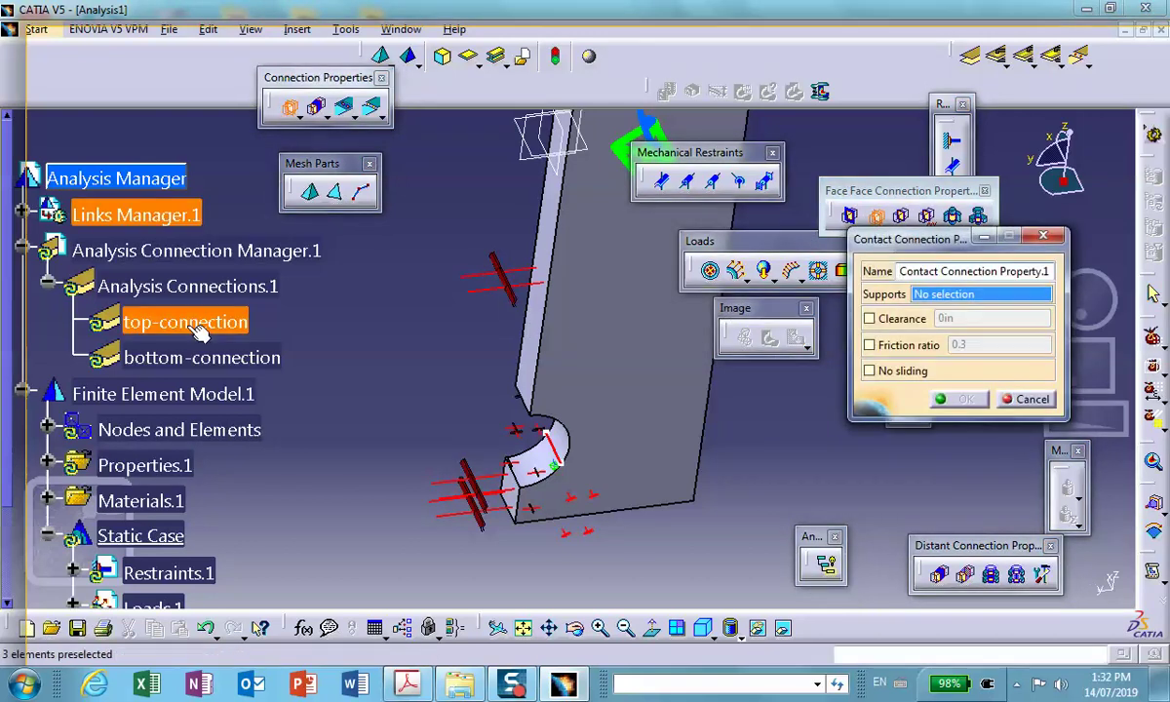
left_click(198, 333)
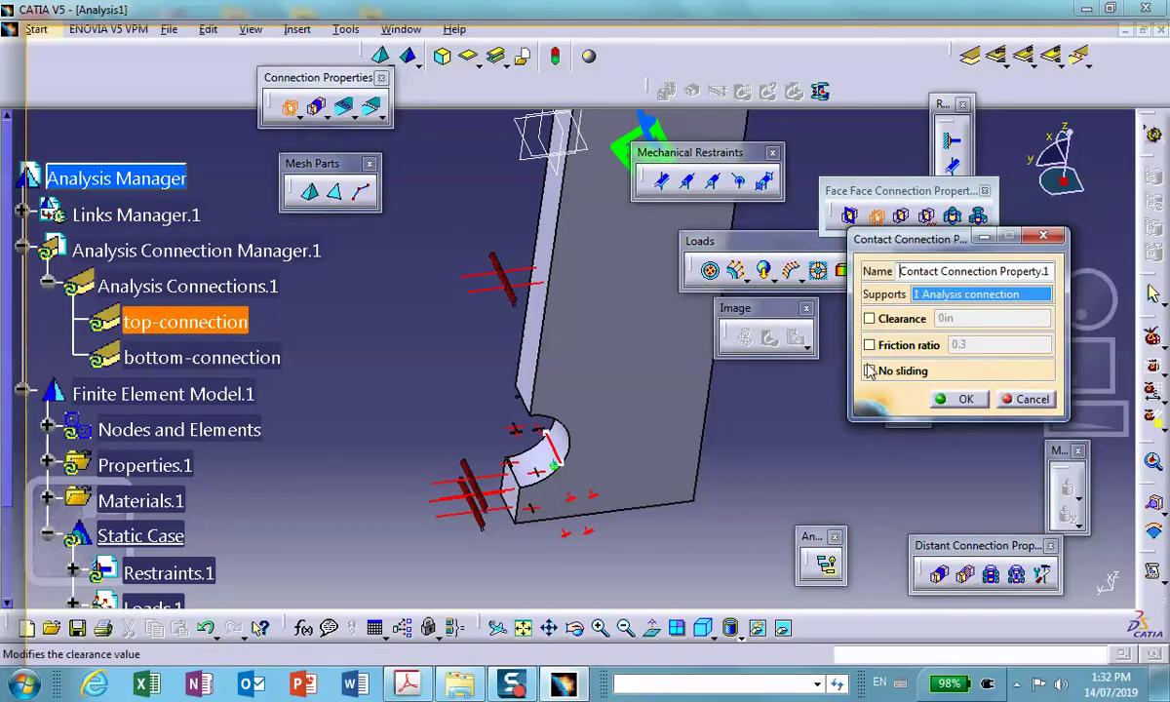
left_click(956, 398)
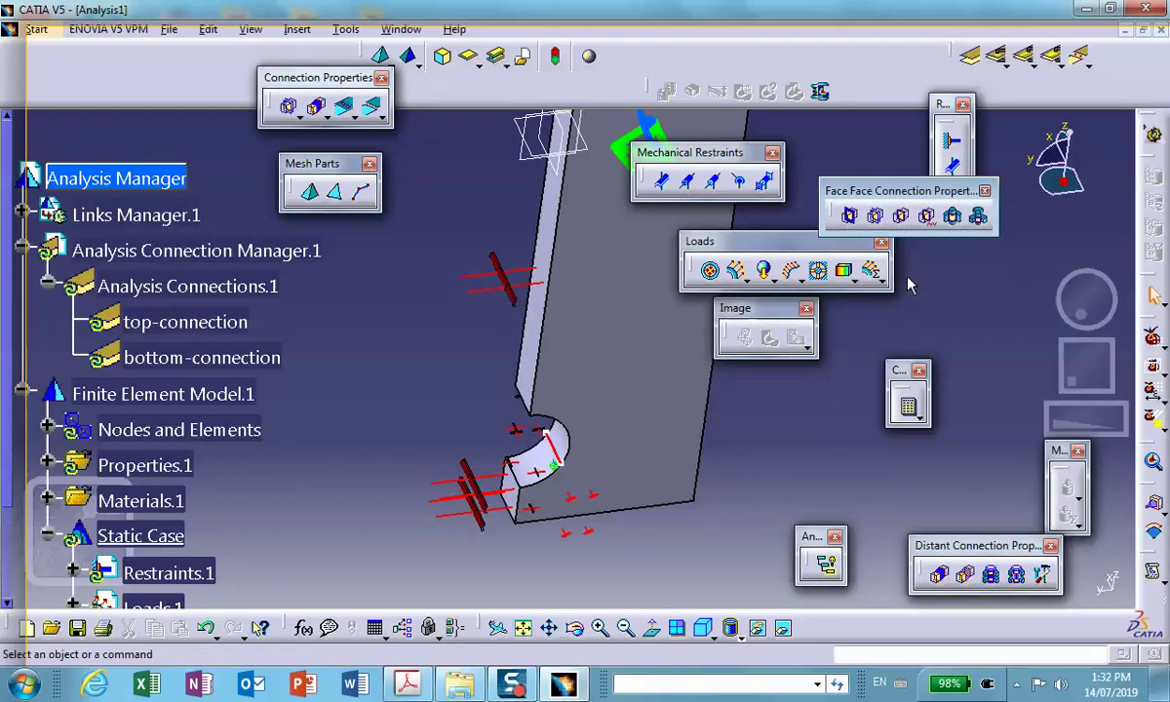
Apply a Contact Connection Property to bottom-connection, leaving clearance, friction ratio and no sliding disabled.
left_click(877, 216)
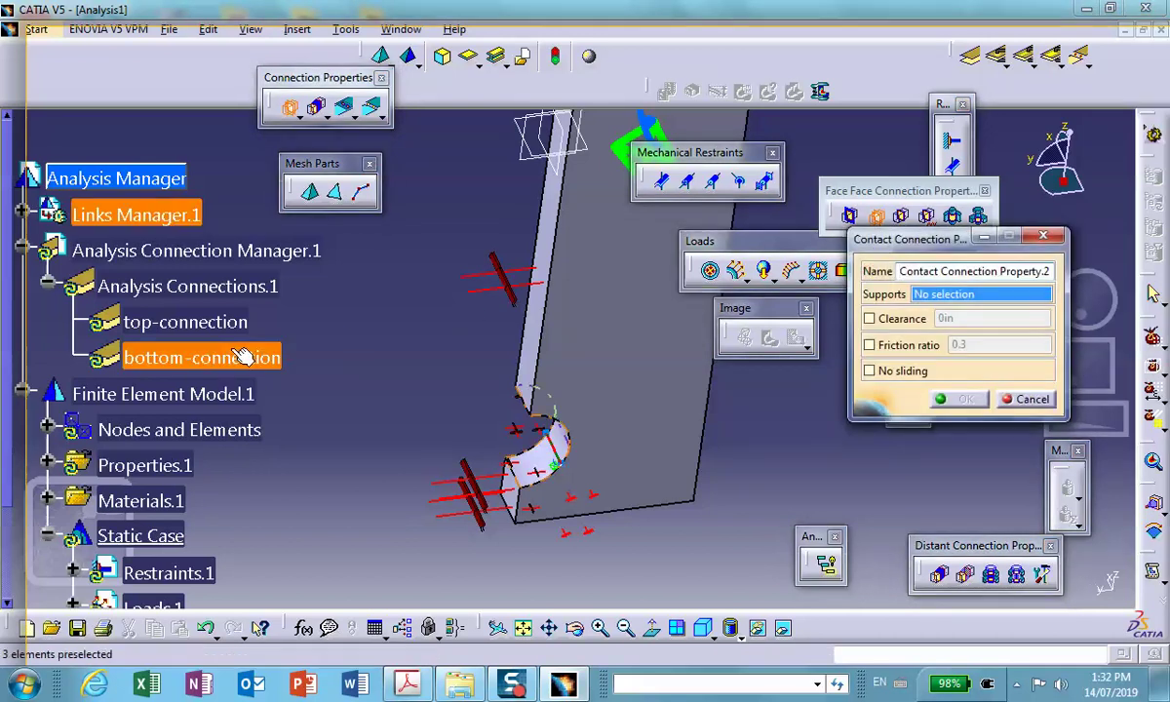
left_click(225, 351)
left_click(944, 403)
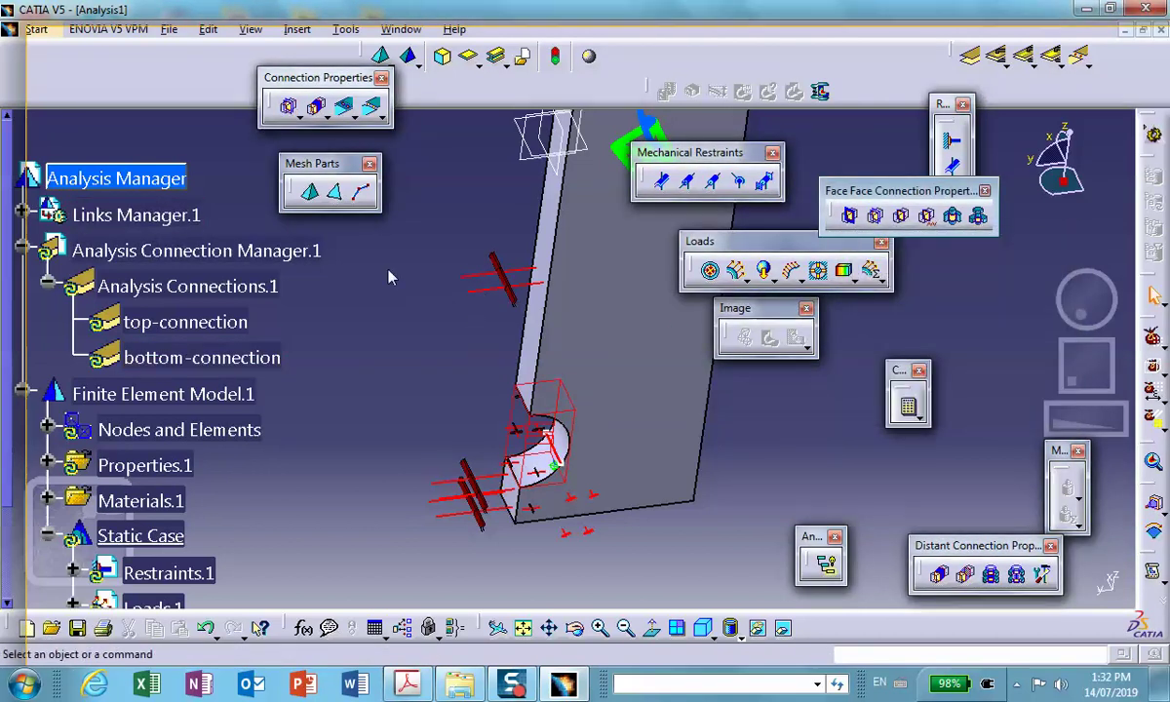
middle_click_drag(389, 275, 615, 545)
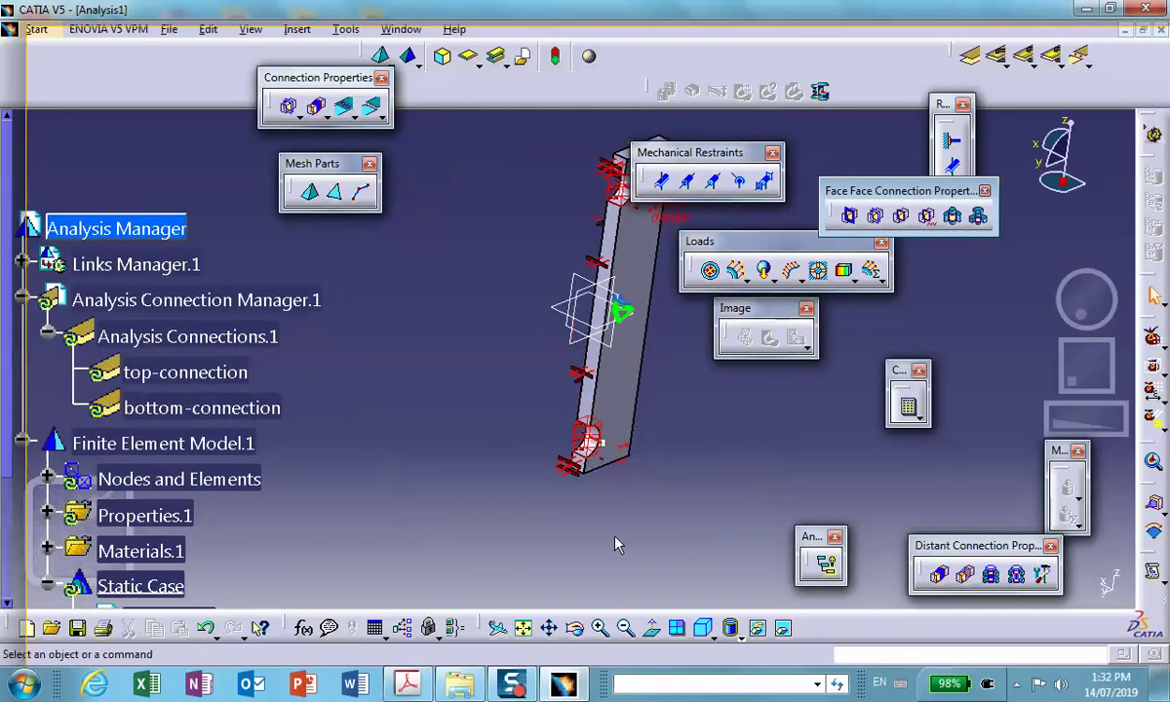
Bring the hidden bottom and top pins back into the visible space.
left_click(783, 628)
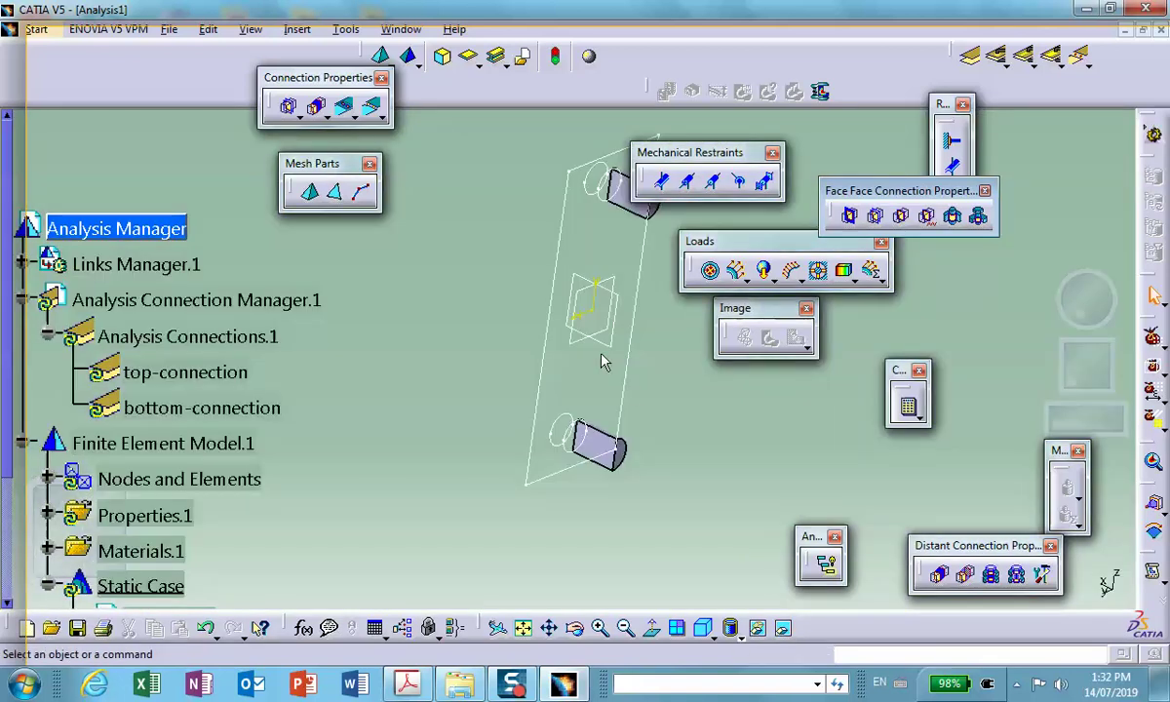
right_click(606, 449)
left_click(593, 226)
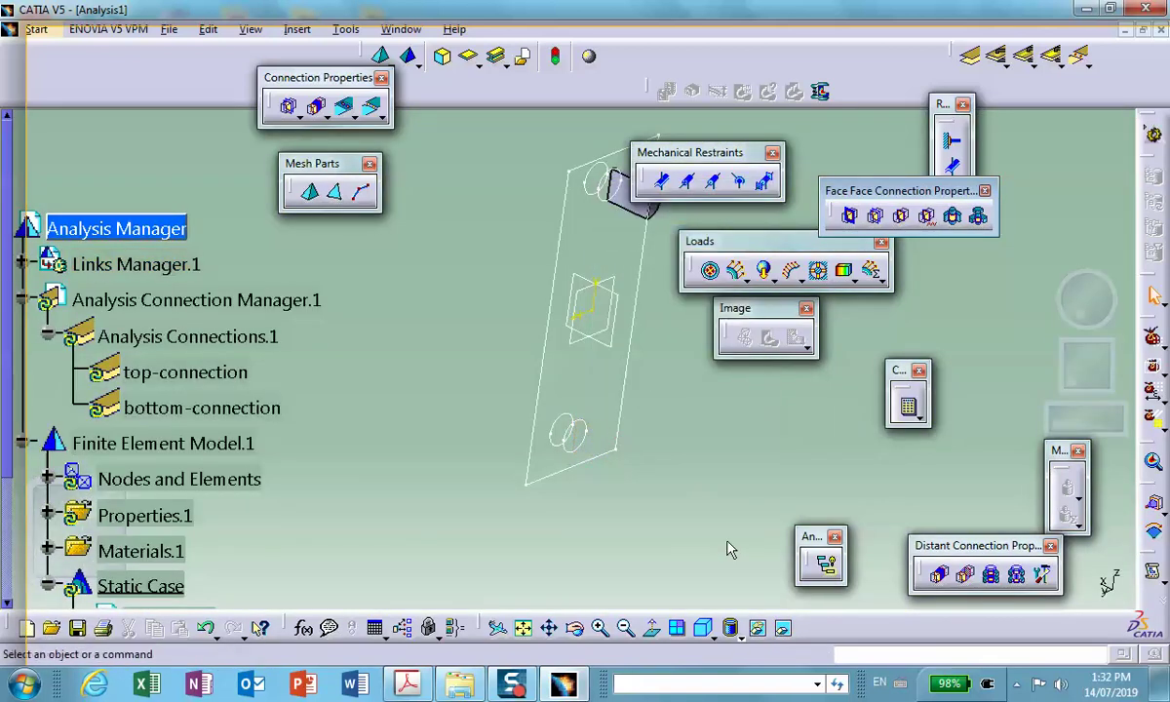
middle_click_drag(671, 349, 627, 417)
right_click(593, 259)
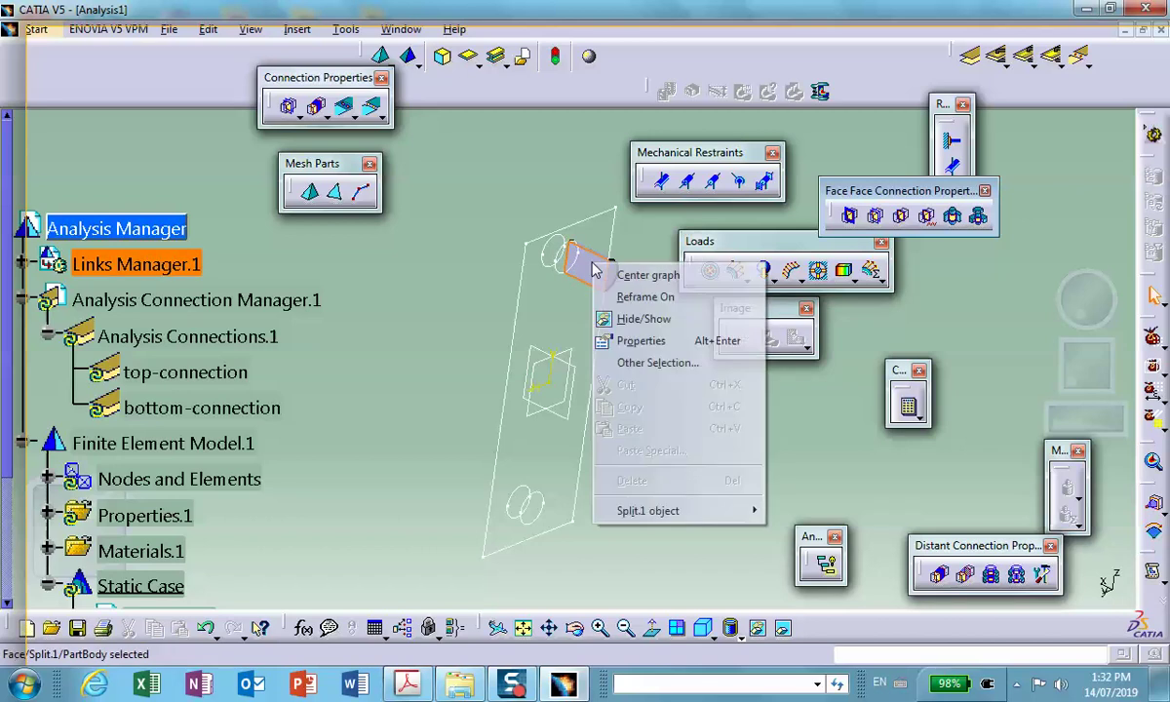
left_click(640, 319)
left_click(783, 628)
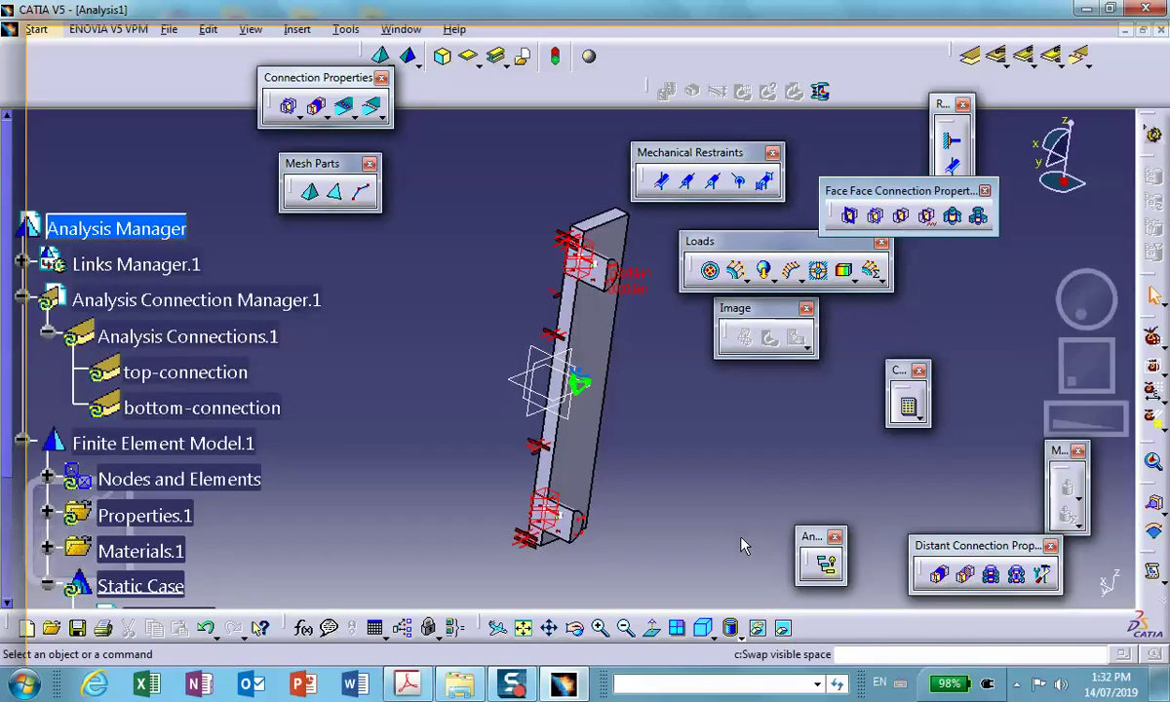
Compute the static case, accepting the warning and continuing past the resource estimation.
middle_click_drag(714, 454, 763, 430)
middle_click_drag(673, 383, 546, 322)
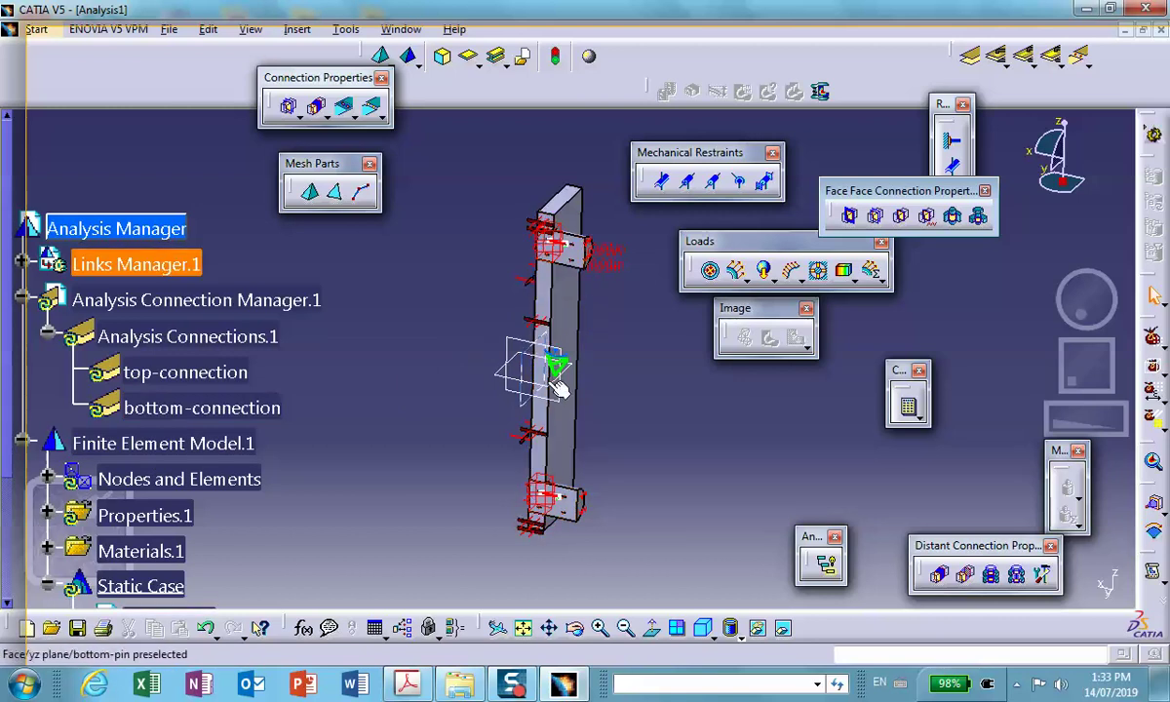
mouse_move(580, 350)
middle_mouse_down()
mouse_move(554, 368)
mouse_move(558, 357)
middle_mouse_up()
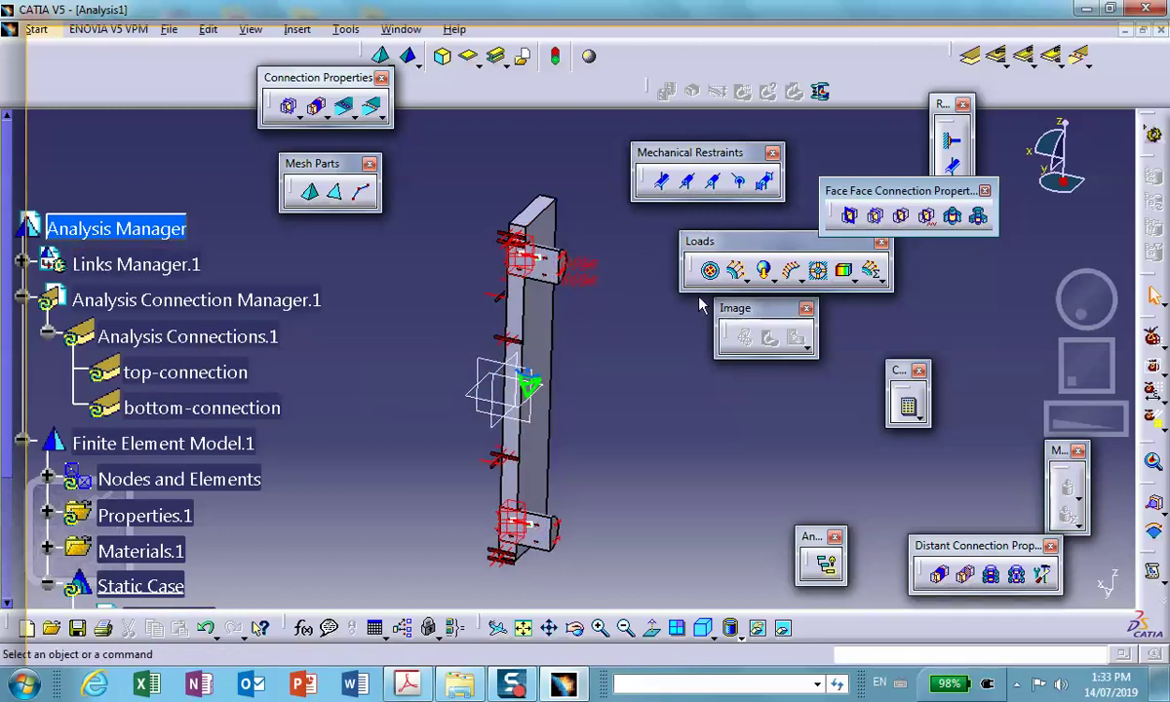
left_click_drag(951, 251, 1005, 293)
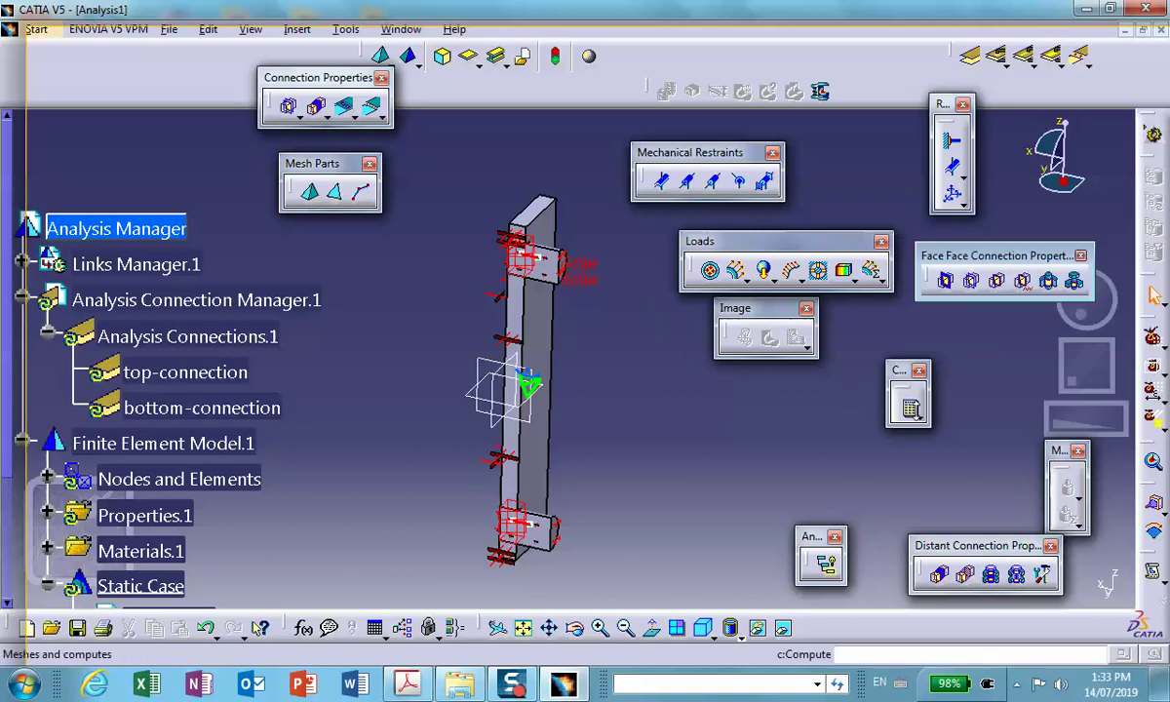
left_click(911, 410)
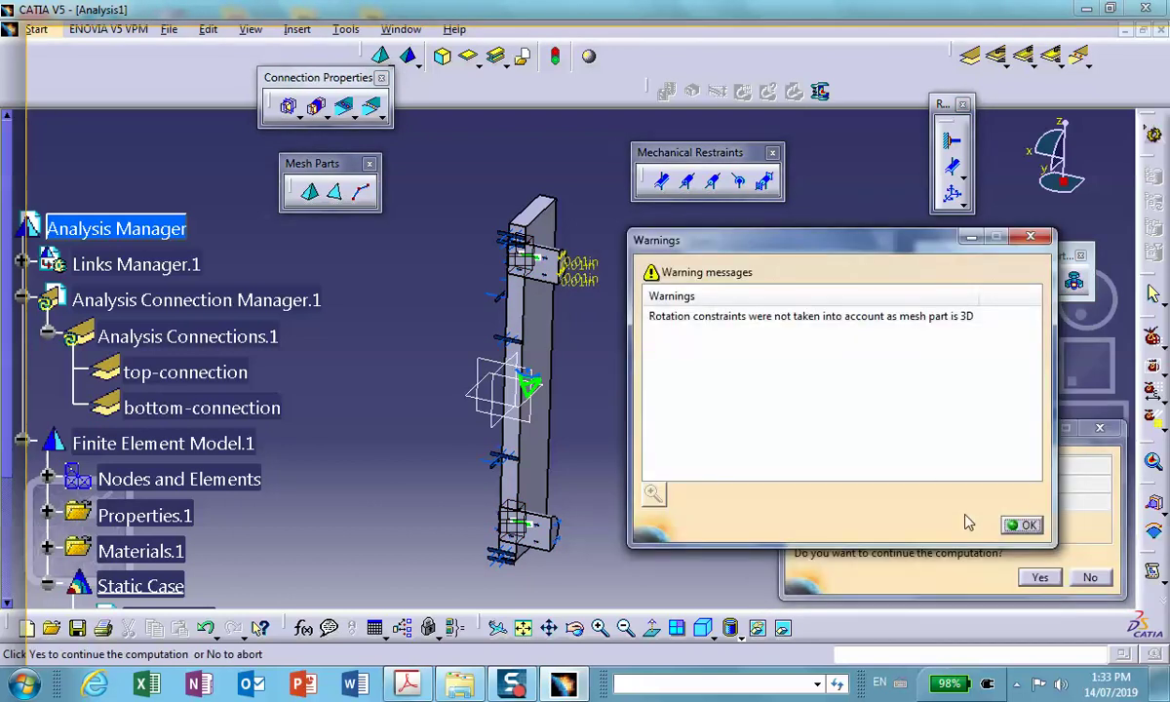
left_click(1024, 527)
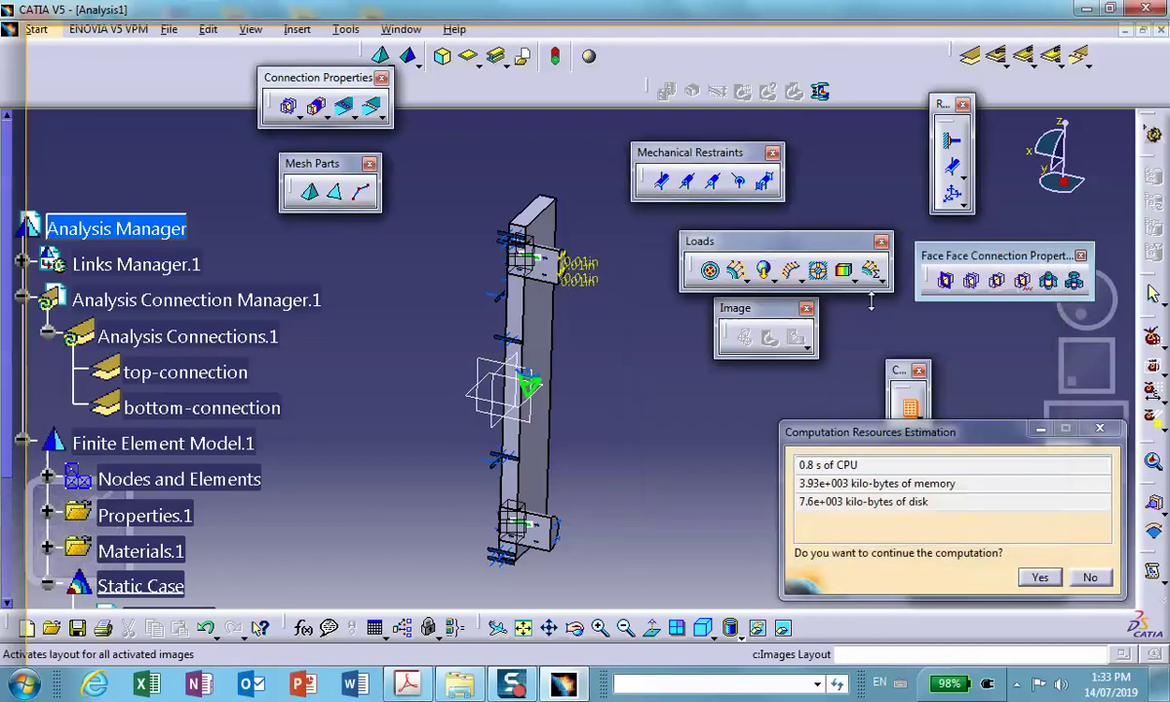
left_click(1039, 578)
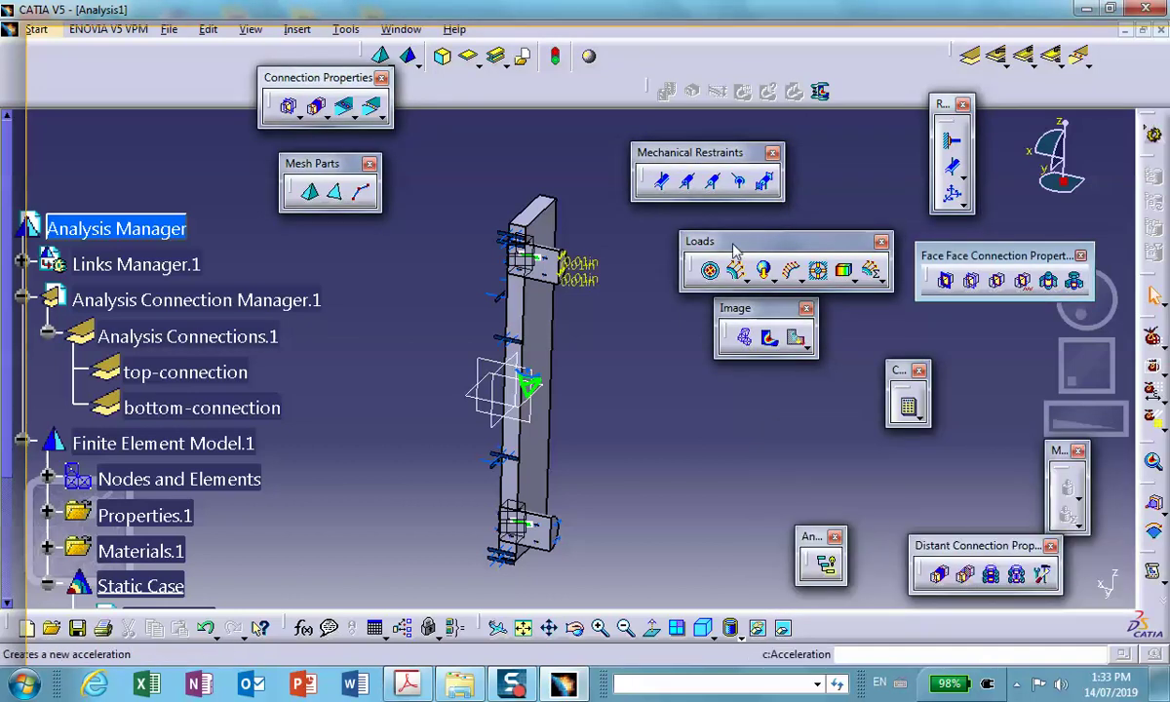
Display the deformed mesh of the assembly and reset its amplification scaling factor to the default 61.603.
left_click(740, 338)
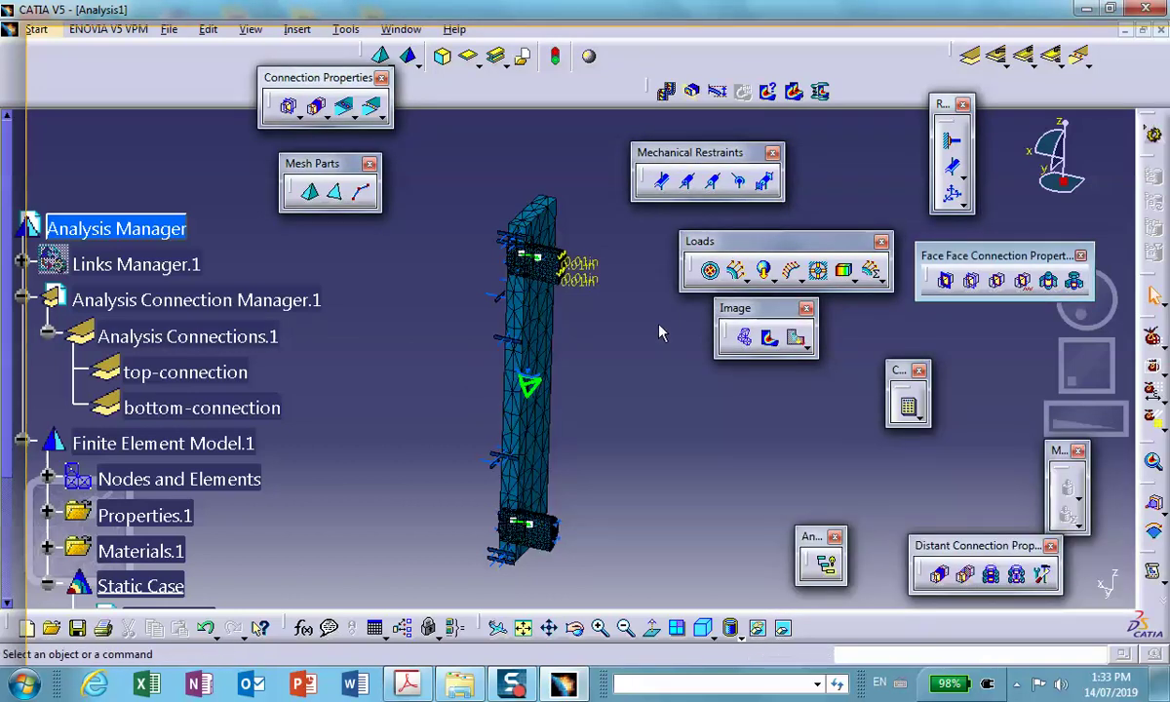
left_click(717, 90)
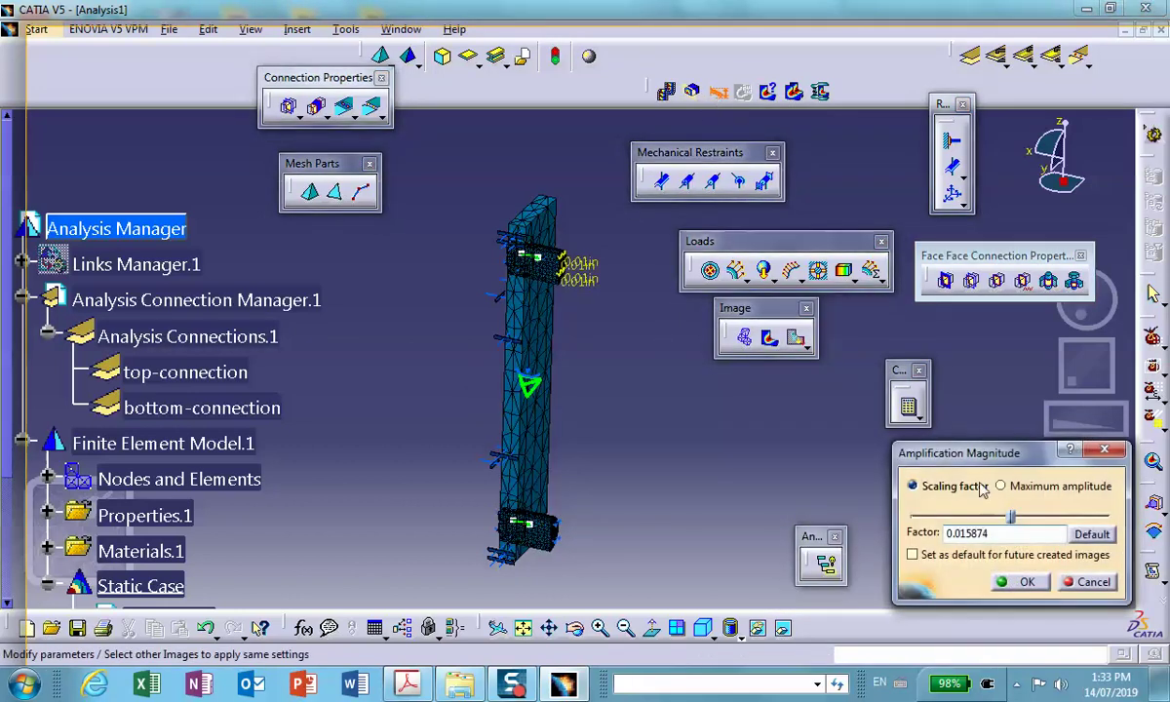
left_click(1089, 535)
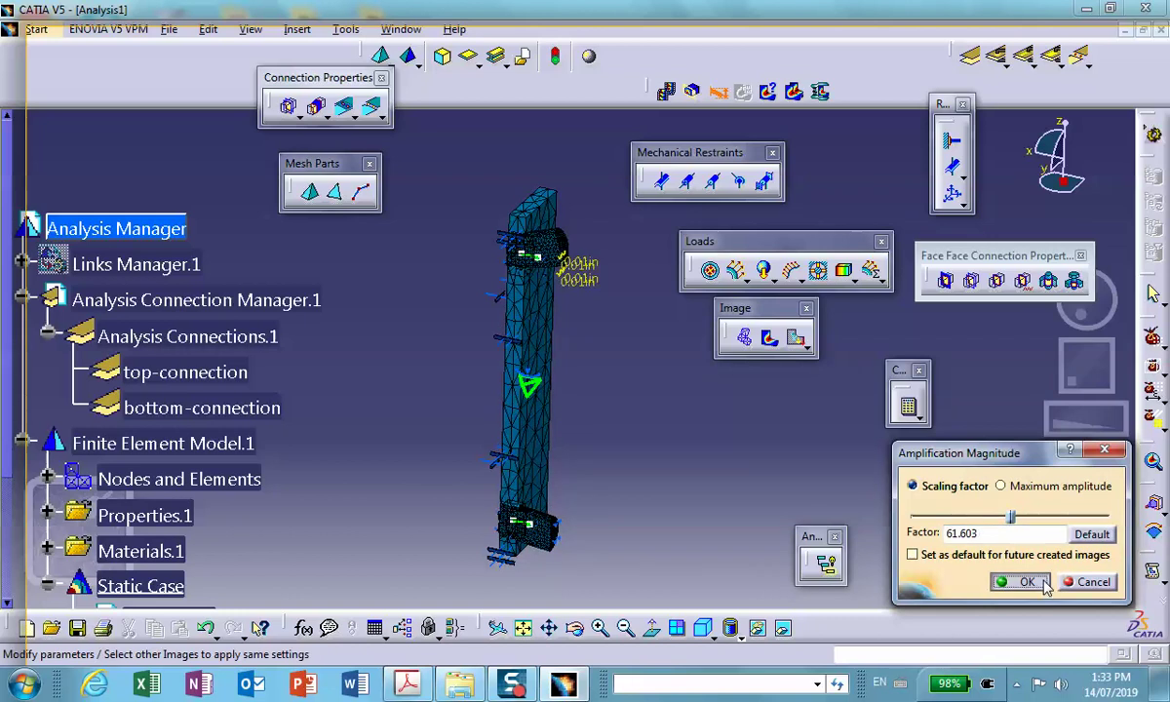
left_click(1026, 582)
Animate the deformed mesh to examine how the pins and block deform.
middle_click_drag(677, 395, 669, 388)
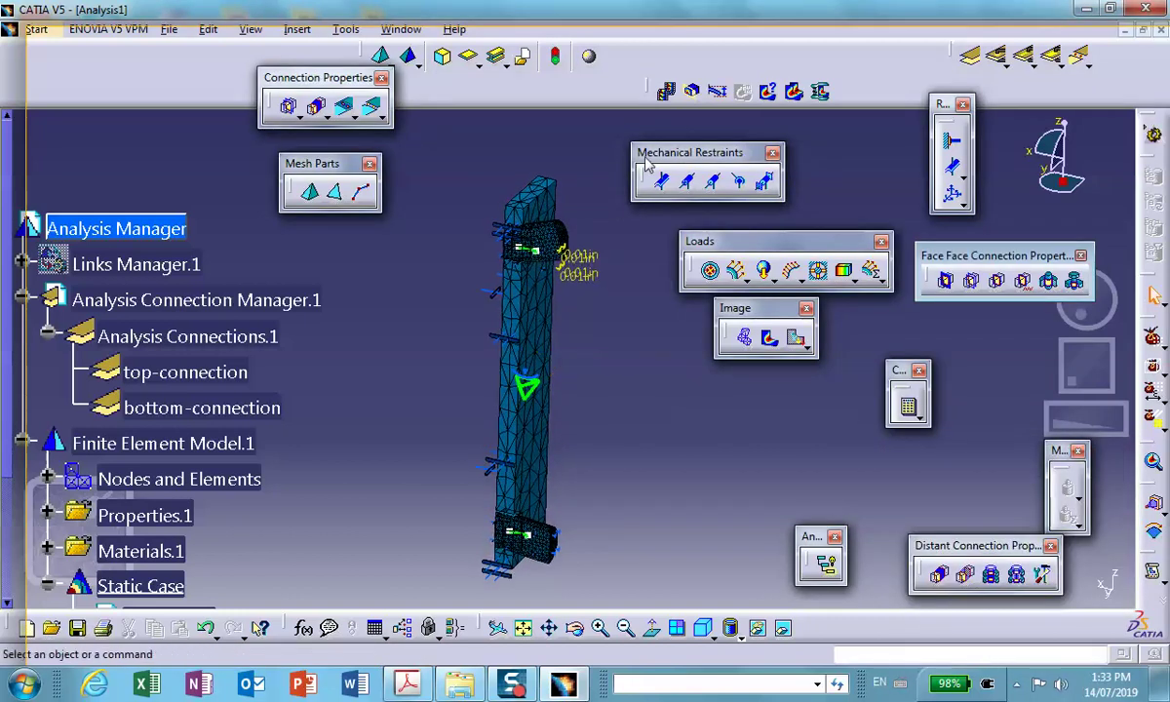
left_click(667, 91)
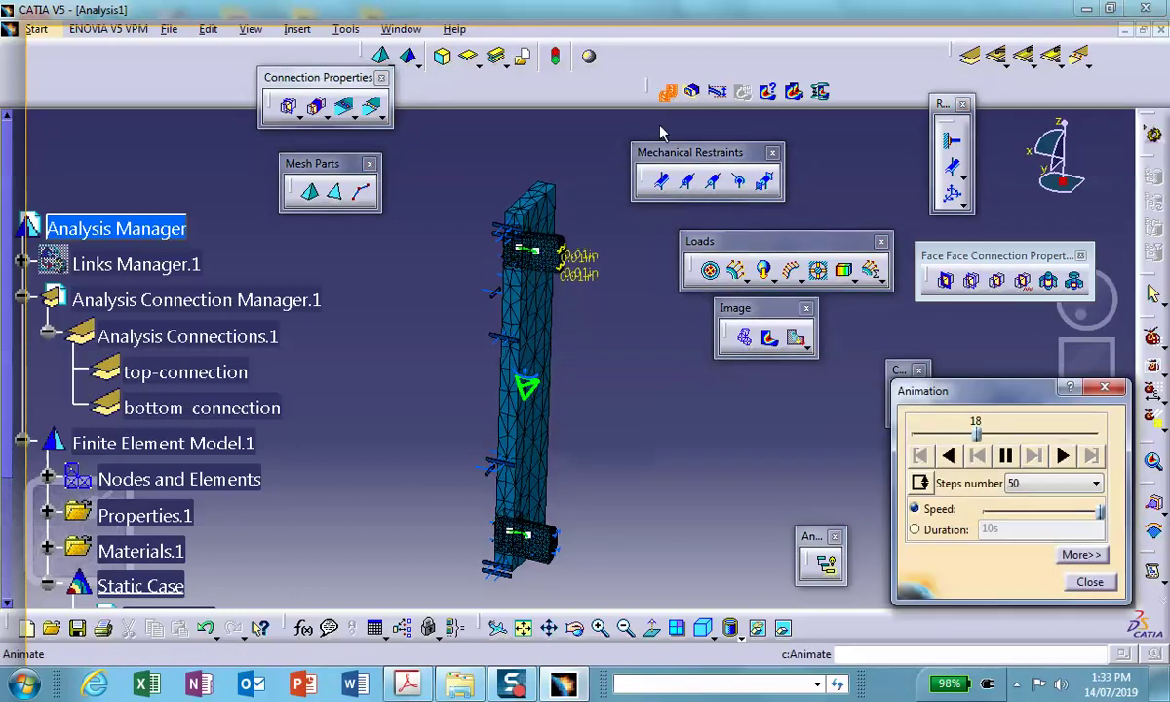
middle_click_drag(624, 375, 621, 339)
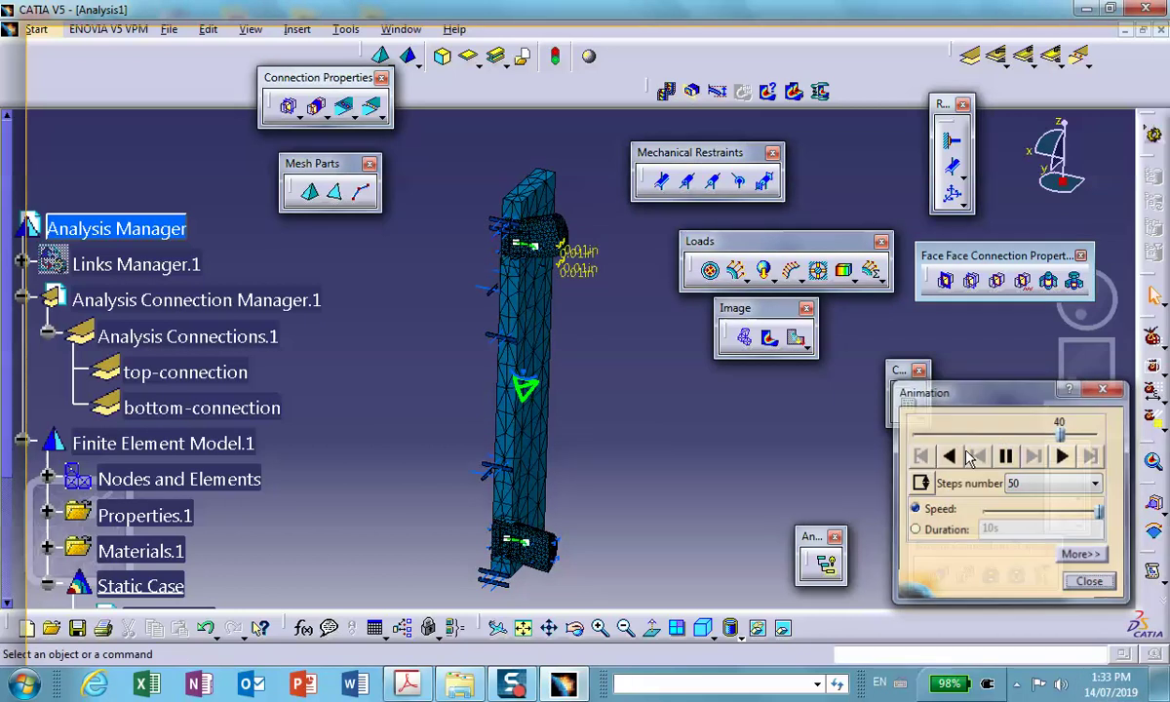
Display the Von Mises stress image and switch the view mode to shading with material.
left_click(769, 337)
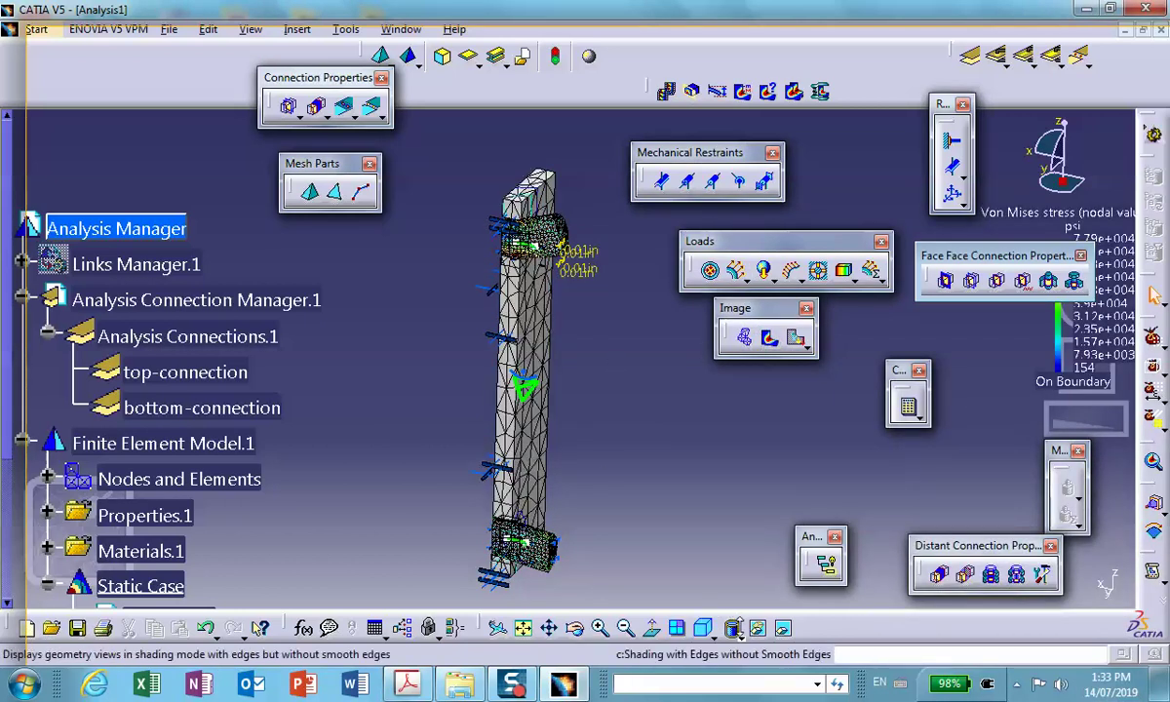
left_click(733, 627)
left_click(758, 599)
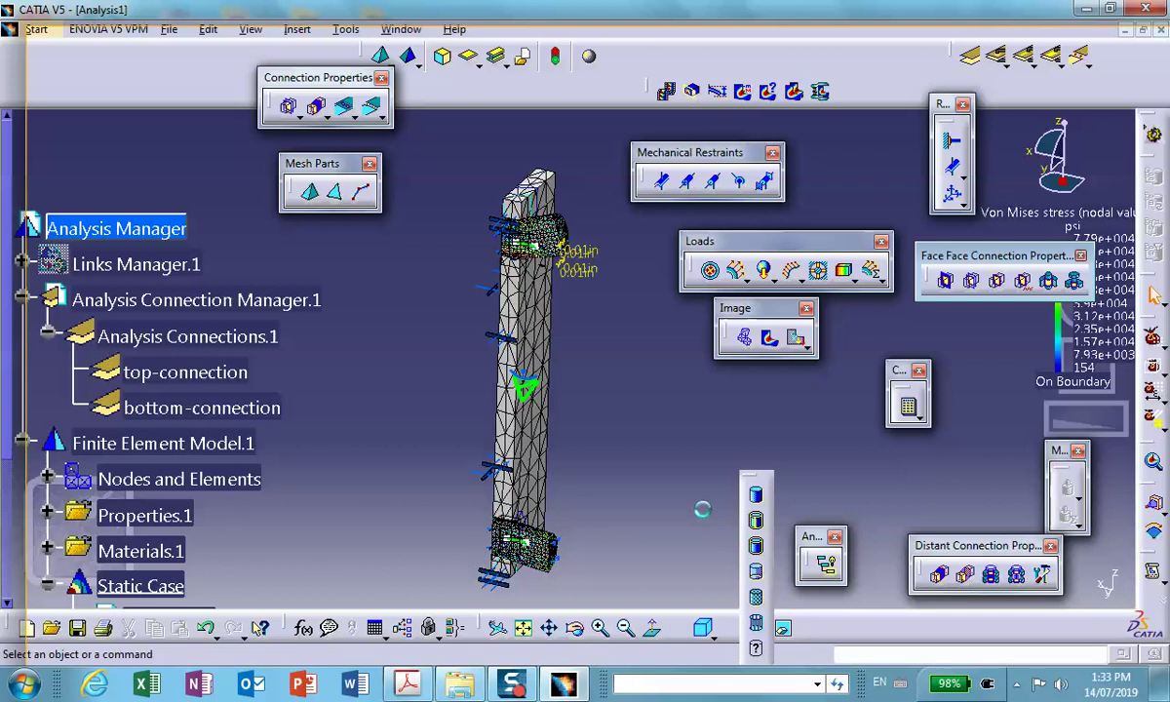
Hide the symbols of Analysis Connection Manager.1 and Nodes and Elements.
scroll(185, 336, "down", 1)
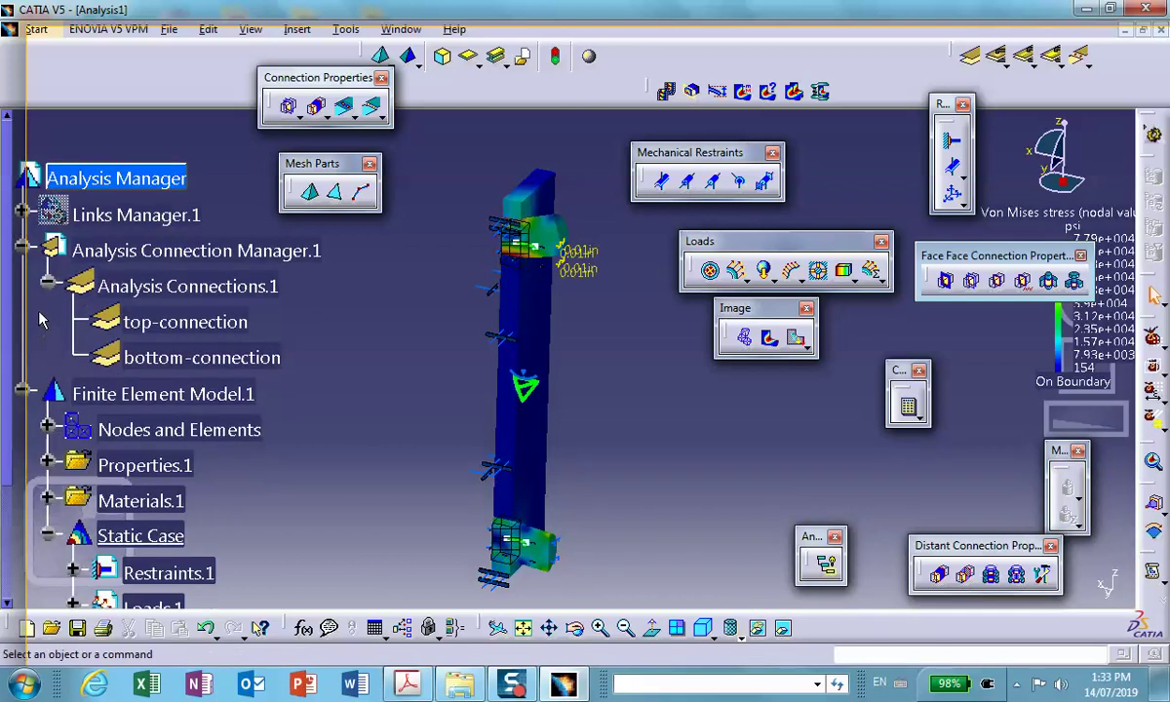
right_click(122, 257)
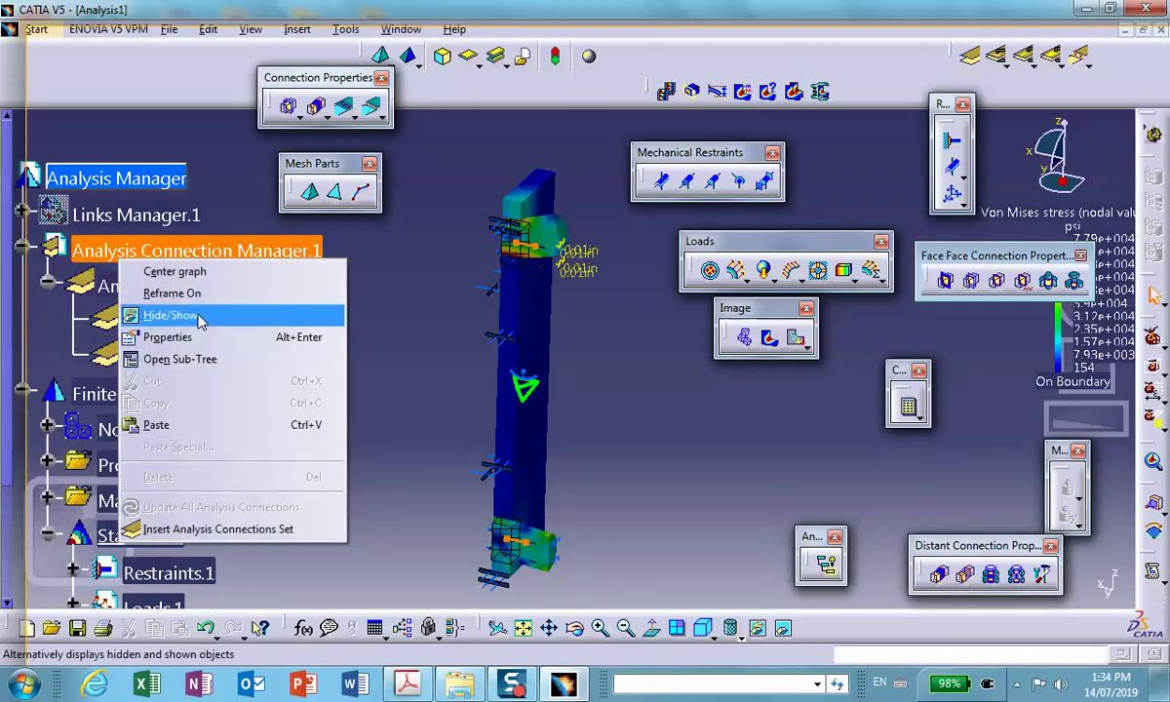
left_click(183, 315)
scroll(270, 329, "down", 2)
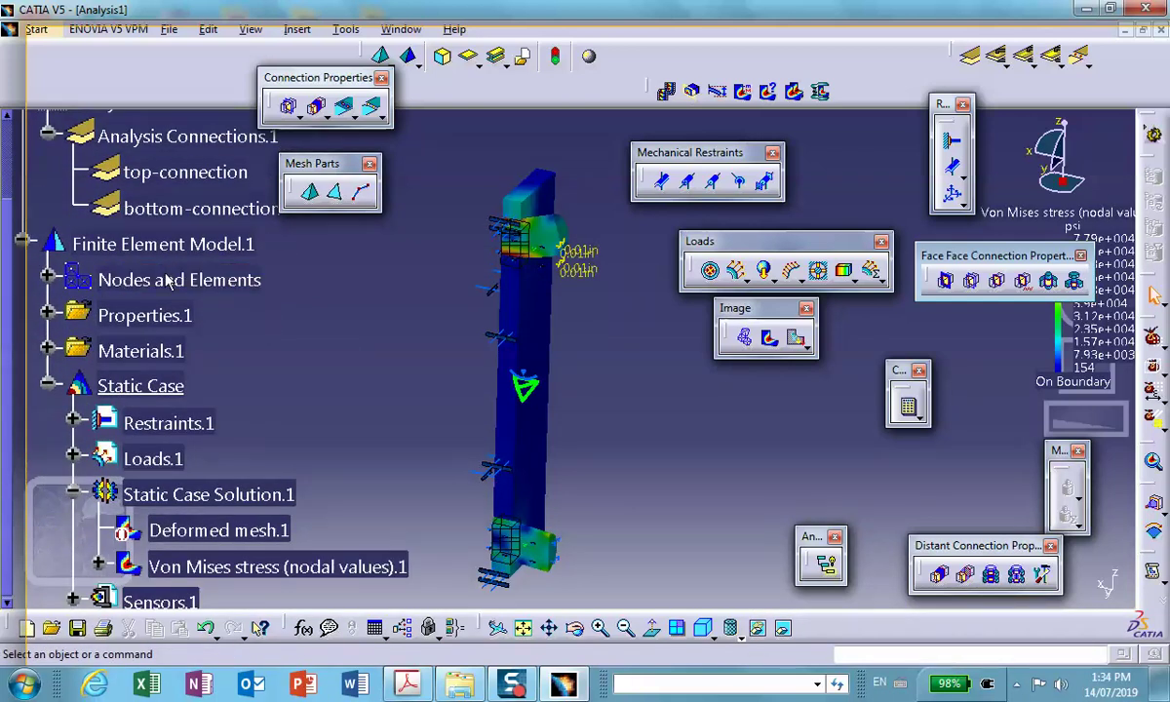
right_click(169, 282)
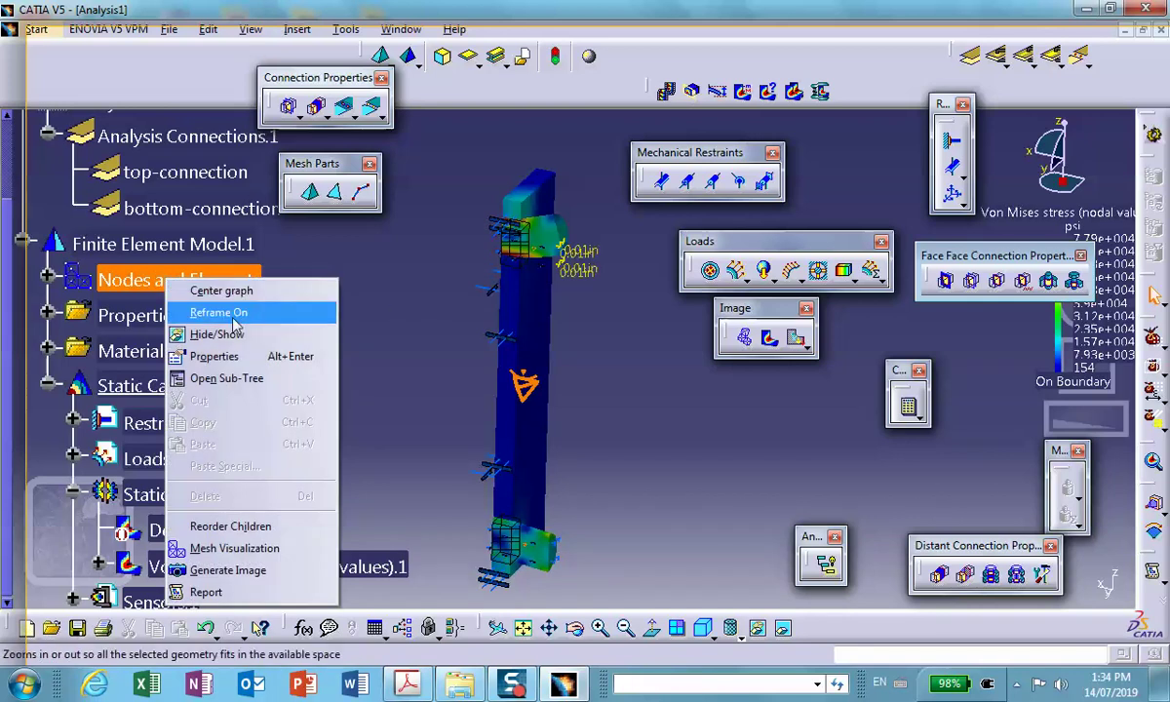
left_click(226, 337)
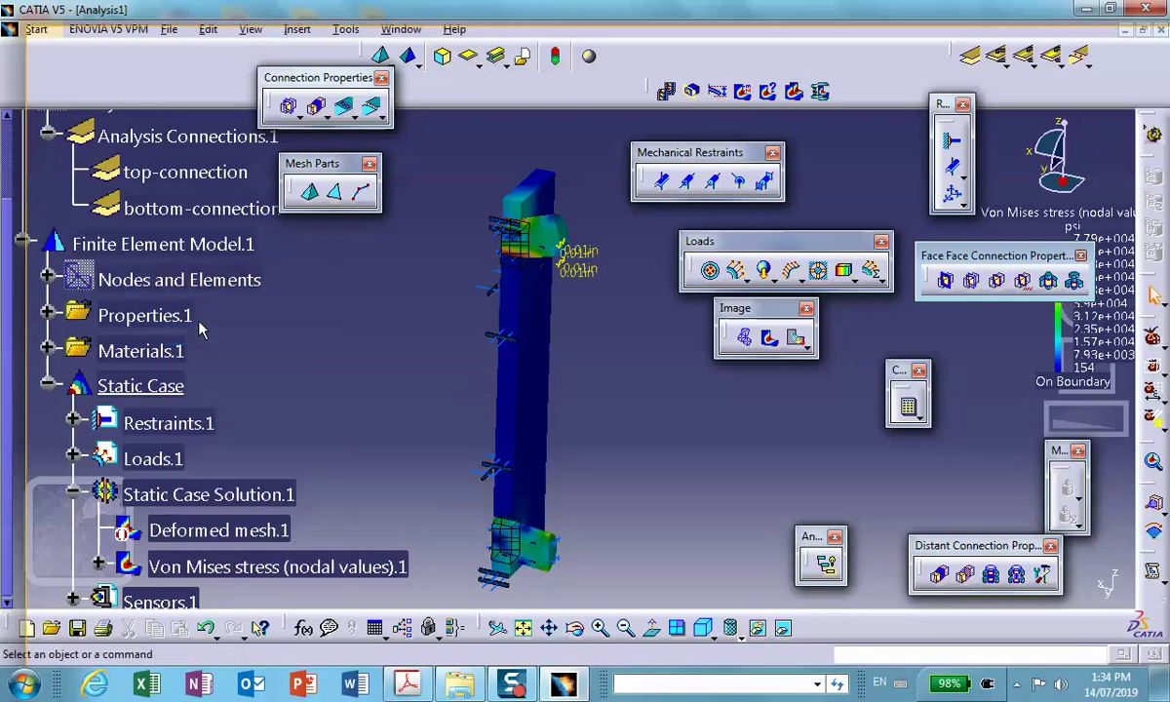
Hide the symbols of Properties.1 and of Restraints.1 under Static Case.
right_click(156, 313)
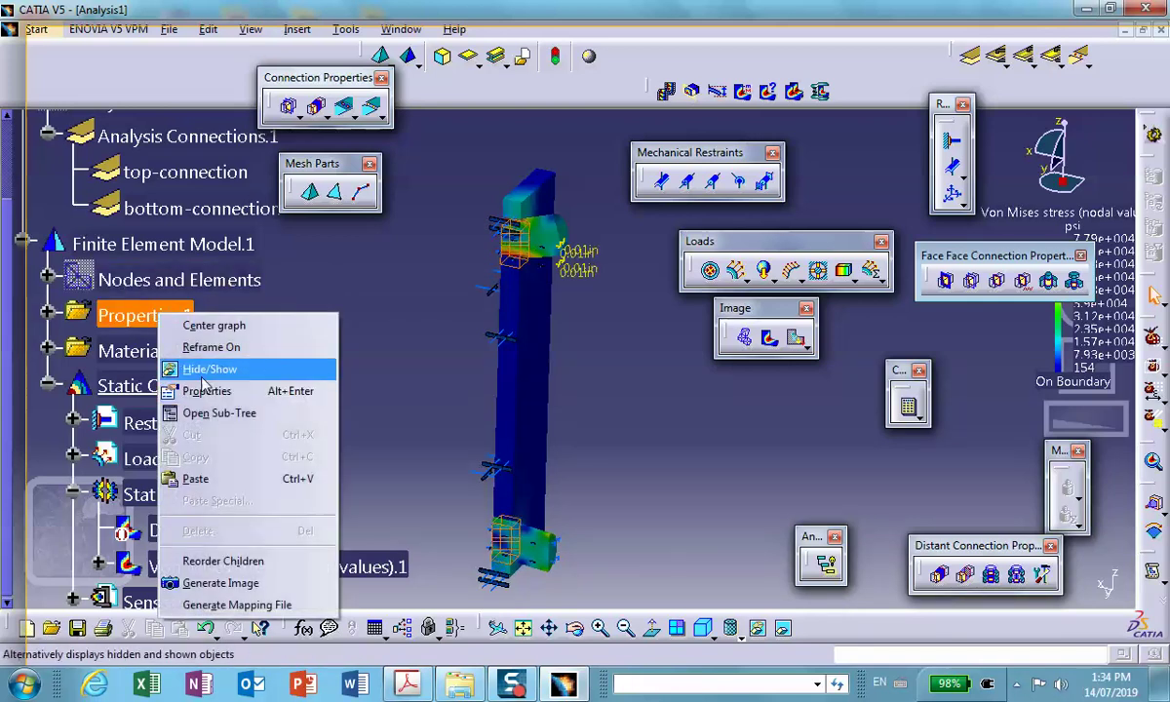
left_click(195, 370)
scroll(161, 356, "down", 1)
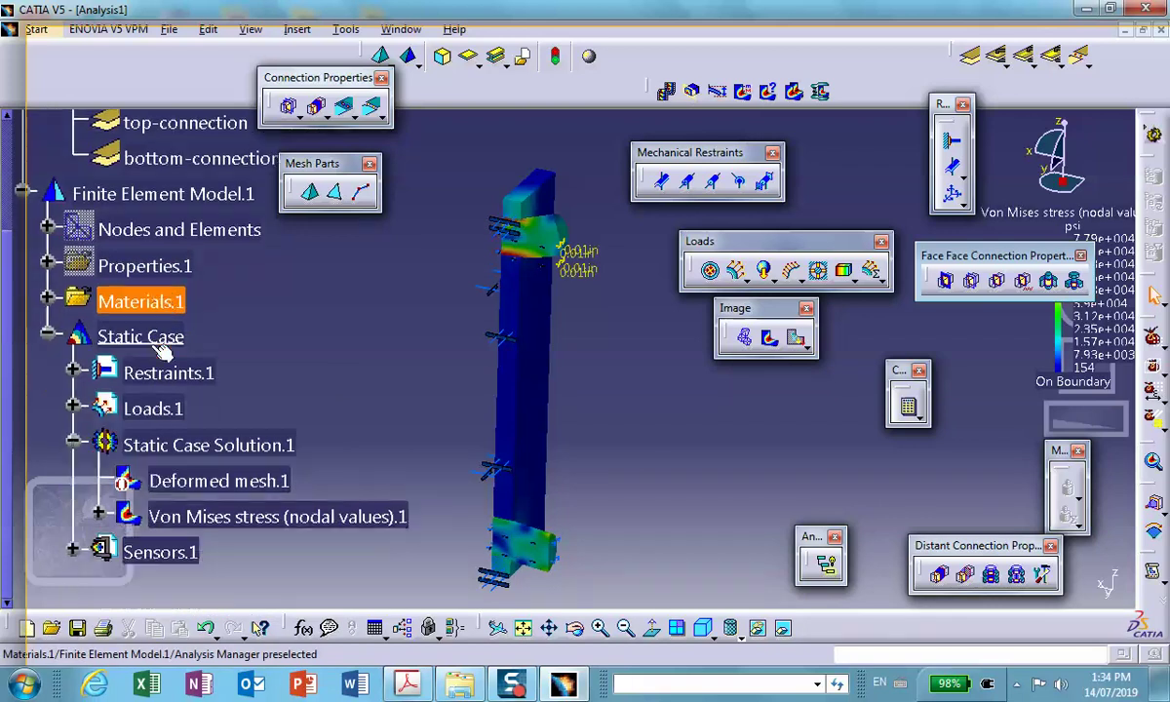
right_click(156, 371)
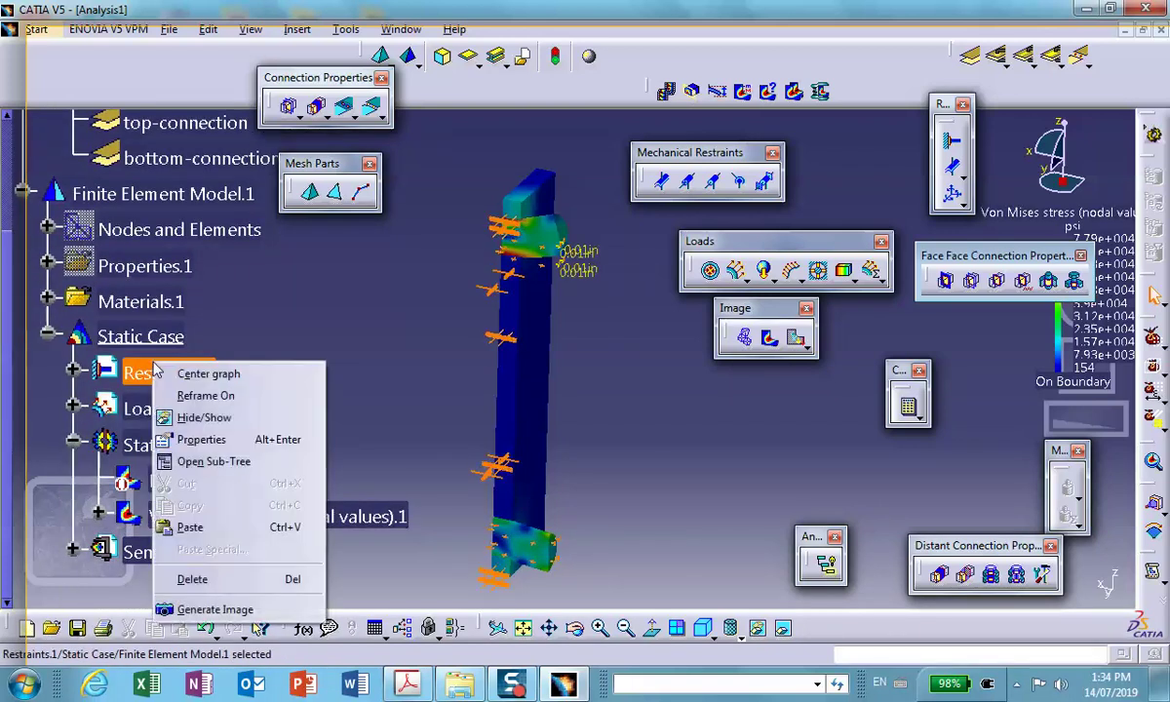
left_click(200, 416)
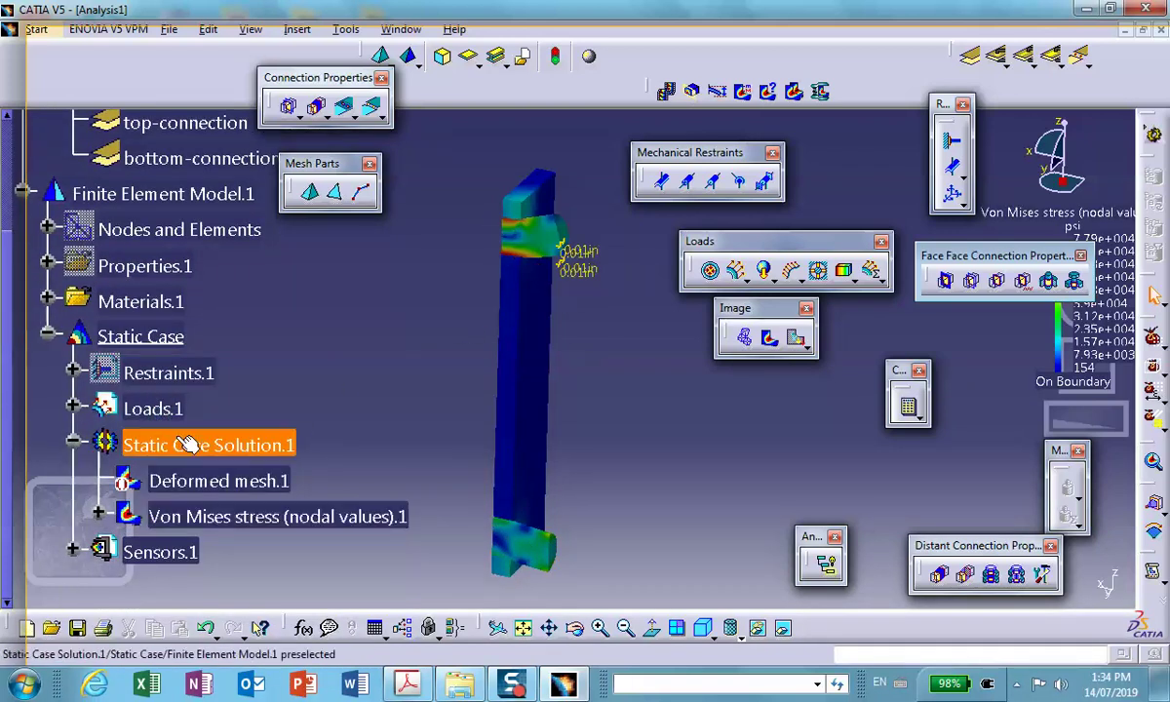
right_click(156, 411)
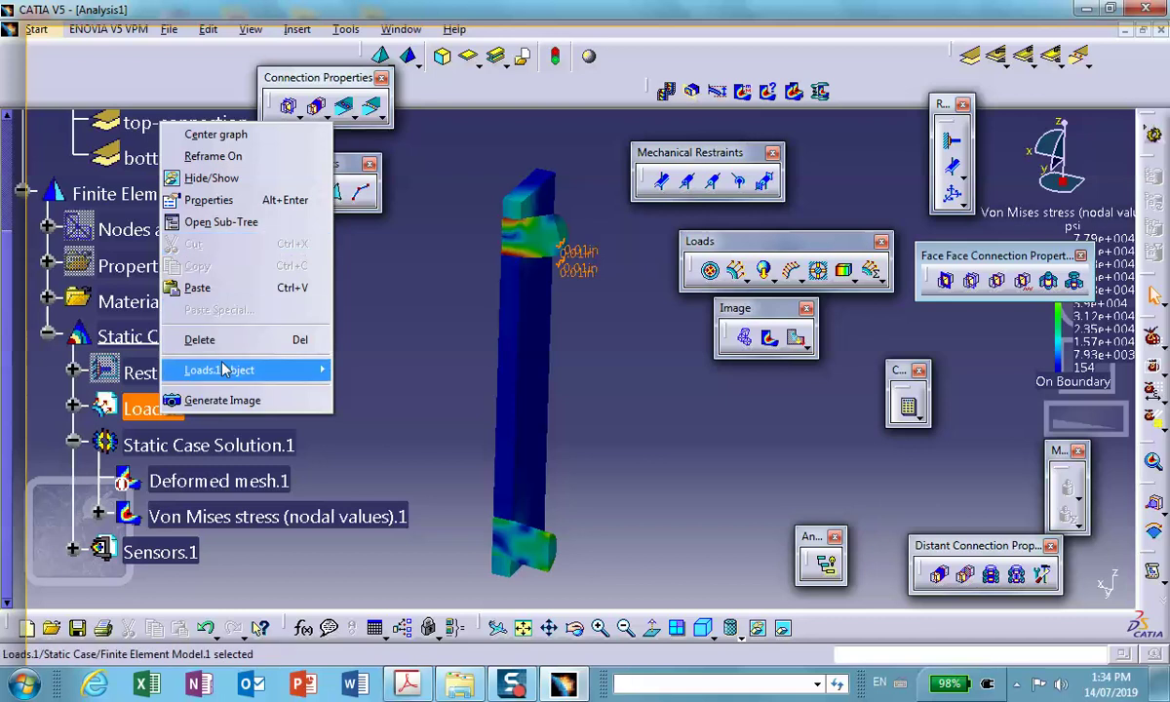
left_click(234, 200)
left_click(546, 508)
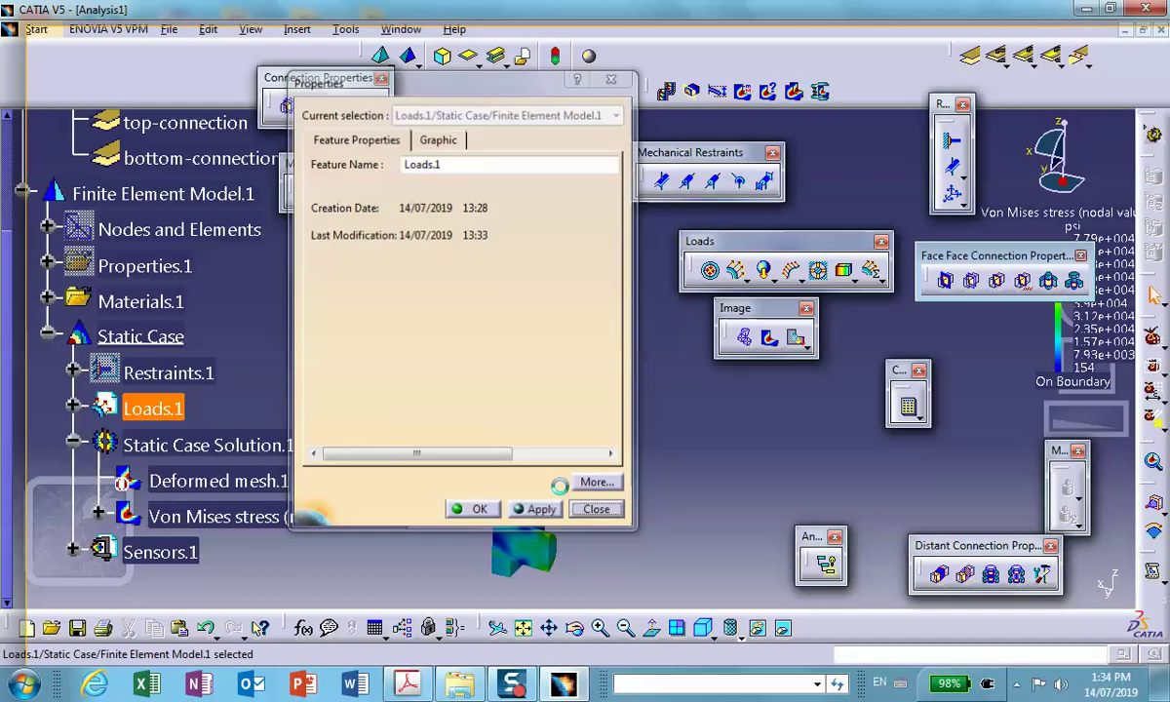
left_click(595, 511)
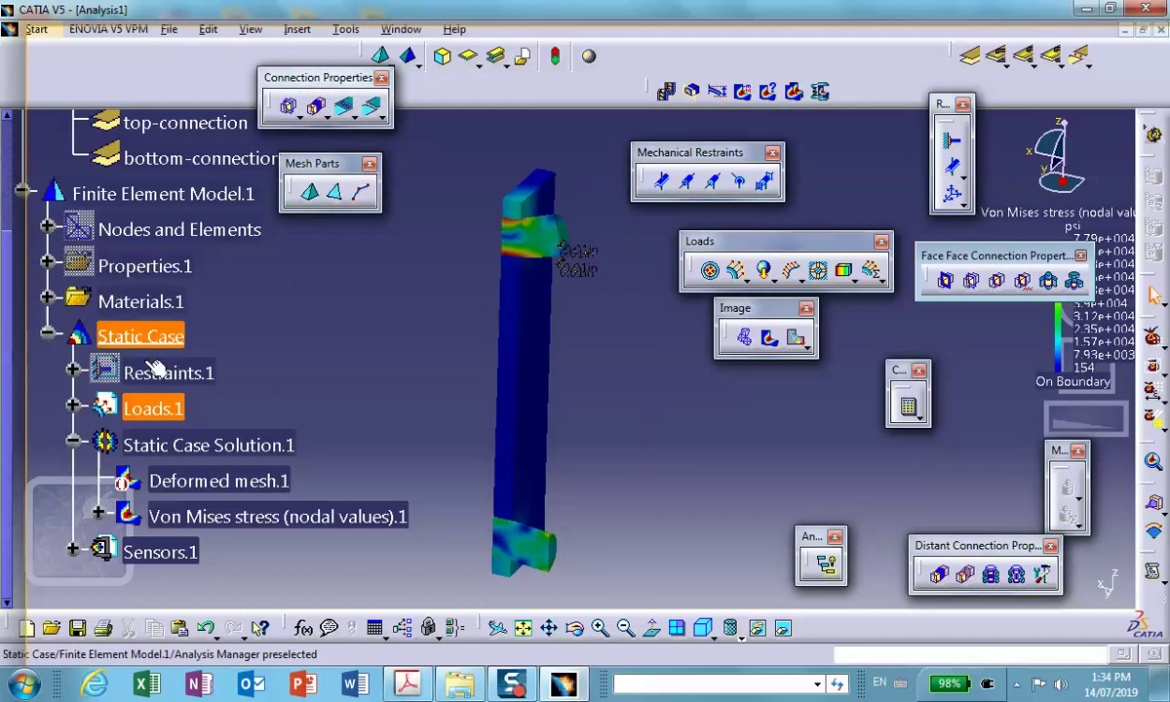
Hide the enforced displacement symbols of Loads.1 under Static Case.
right_click(163, 407)
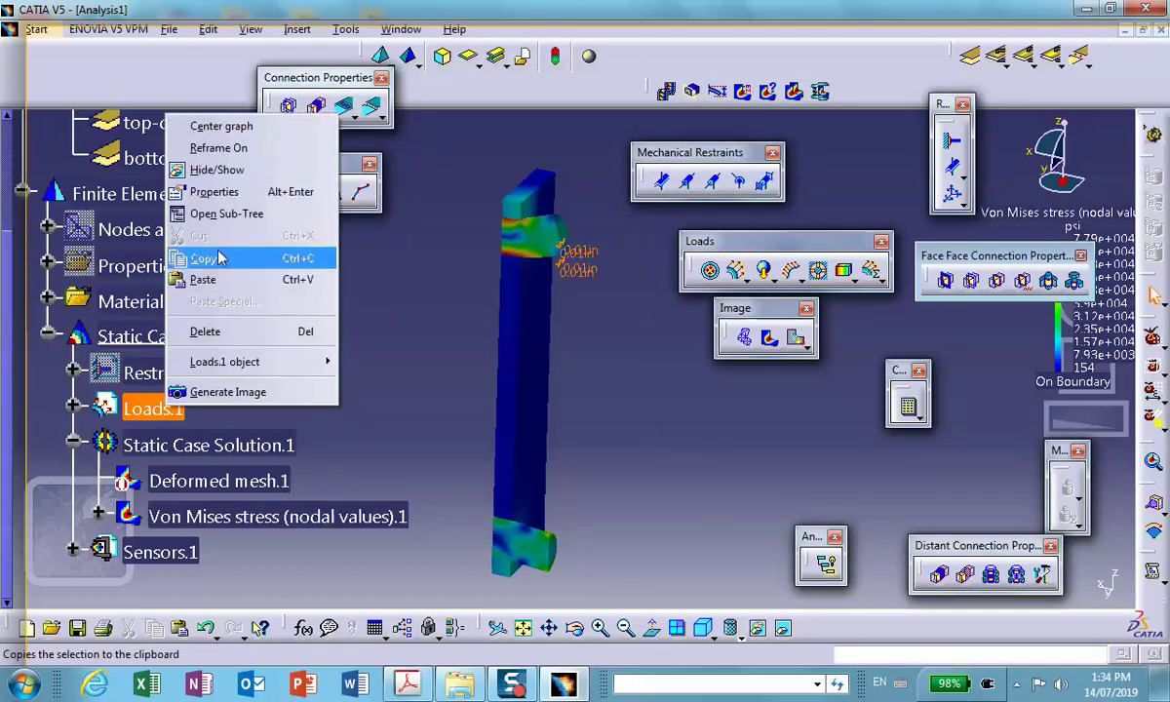
left_click(219, 170)
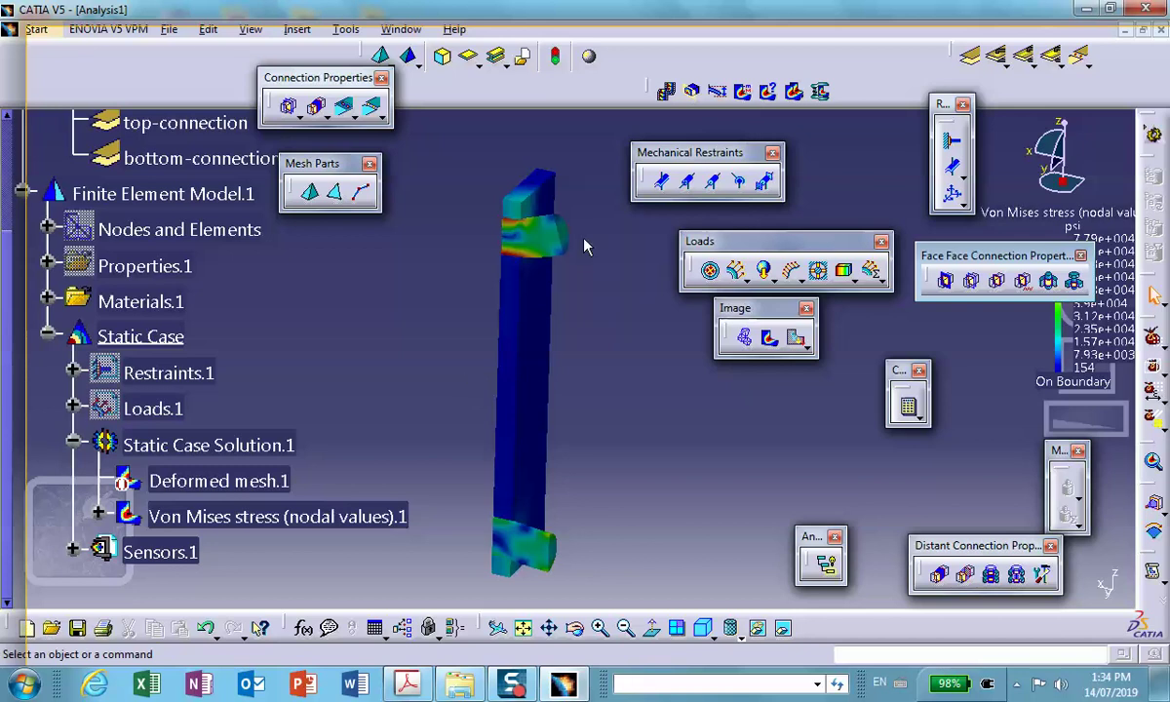
Examine the nodal Von Mises stress values on the top pin and along the block.
mouse_move(563, 230)
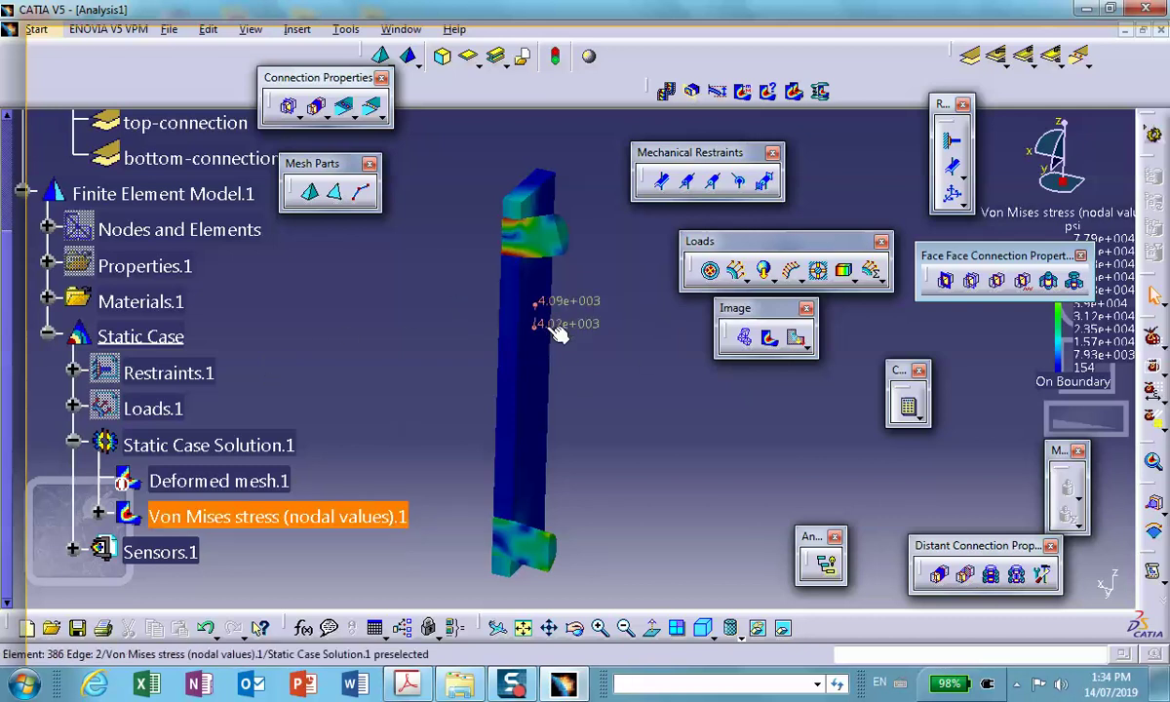
mouse_move(548, 322)
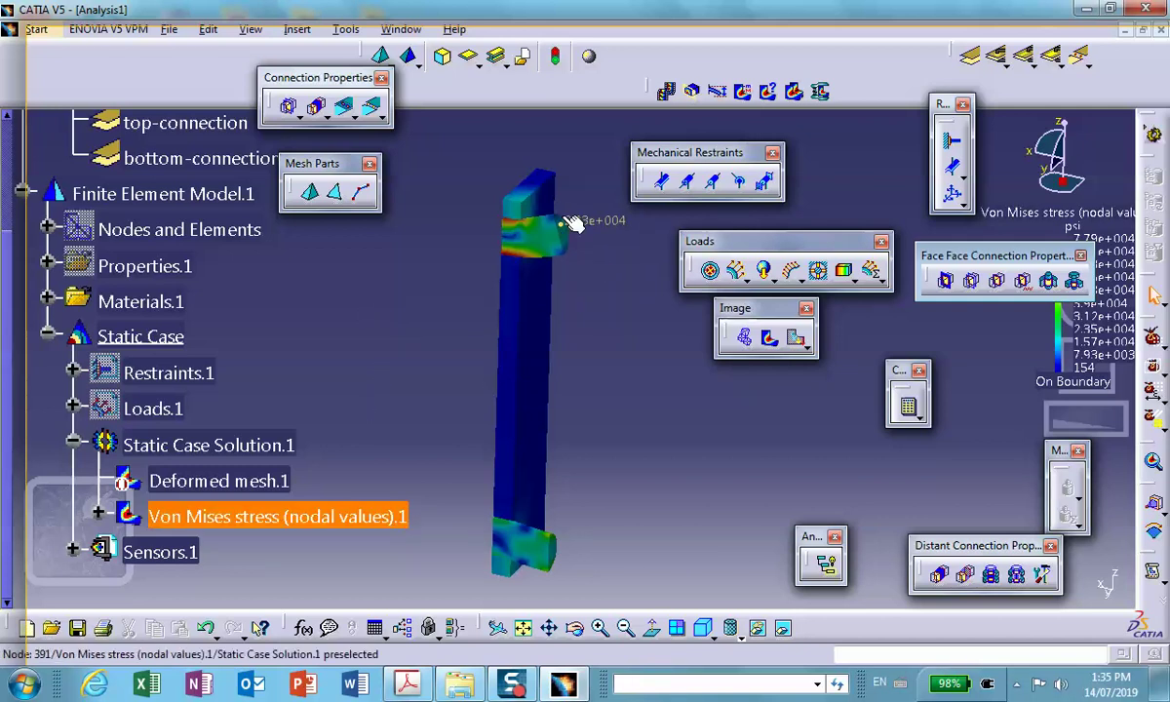
scroll(298, 381, "down", 5)
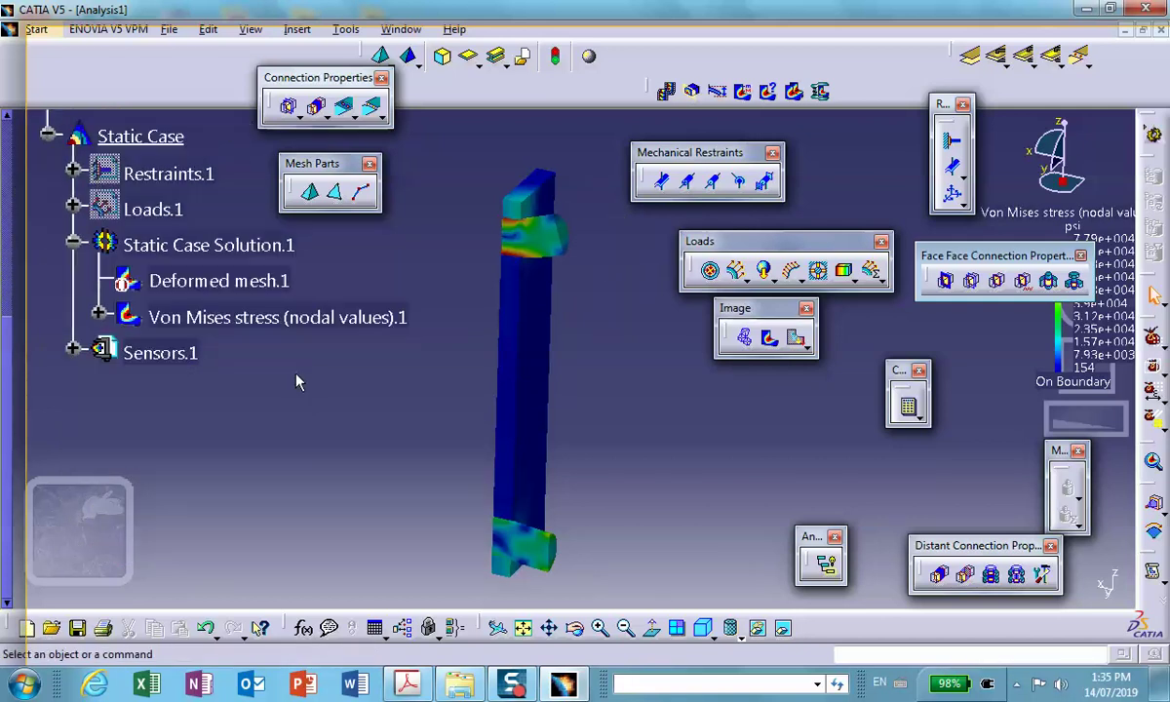
Deactivate the Von Mises stress (nodal values).1 image under Static Case Solution.1.
right_click(230, 313)
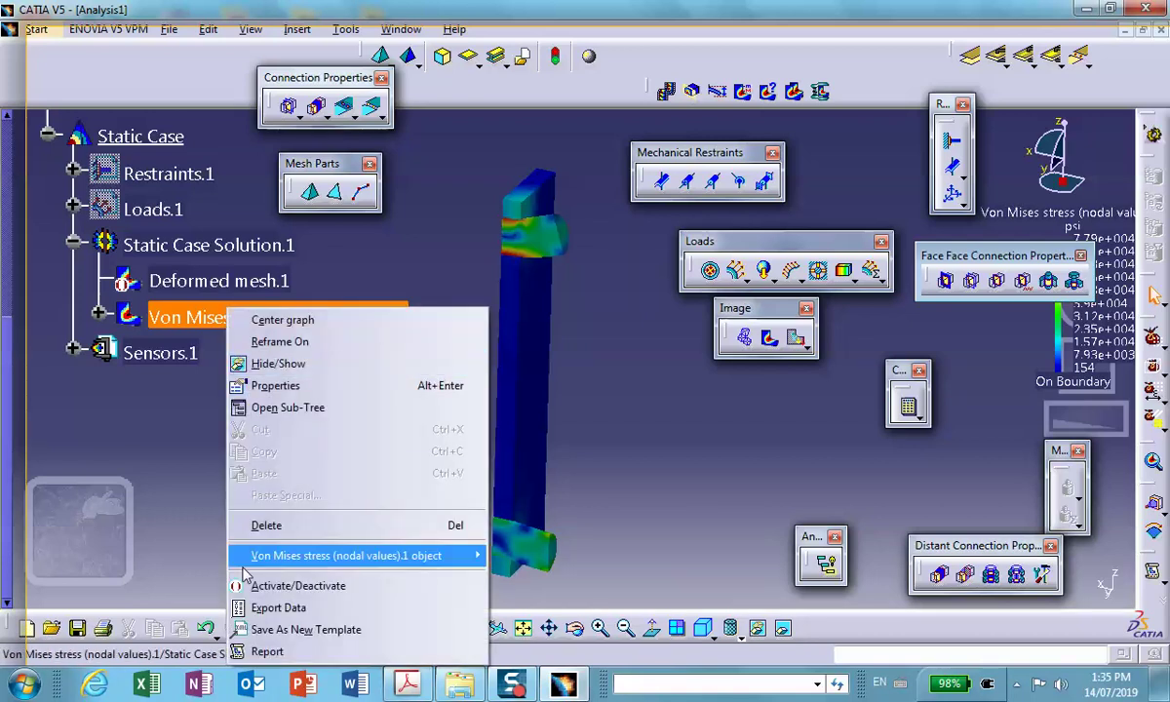
left_click(288, 585)
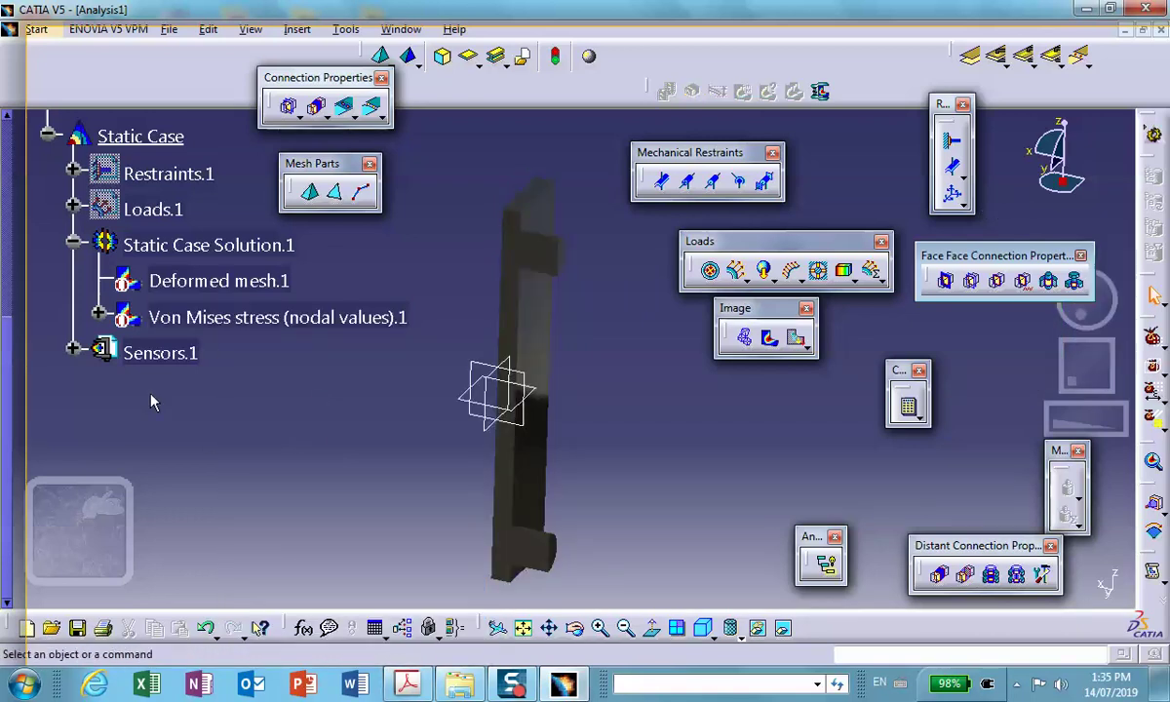
Create a reaction sensor on User-defined Restraint.1 with the Global axis system and update its results.
right_click(166, 361)
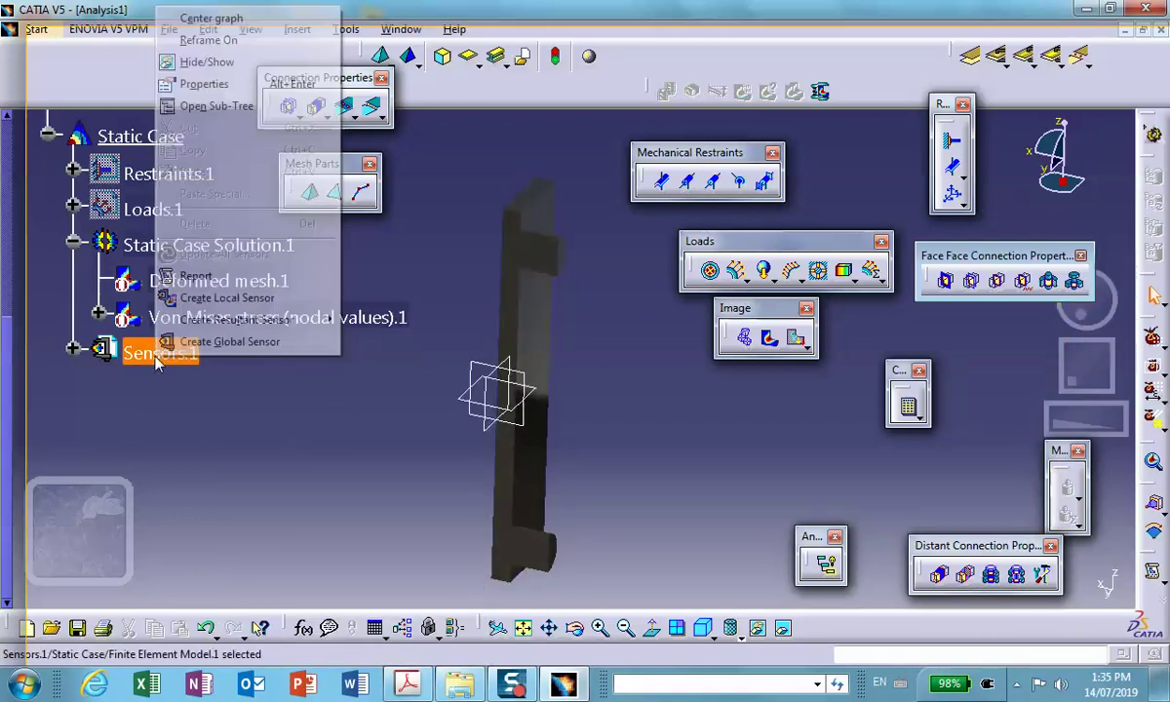
mouse_move(220, 326)
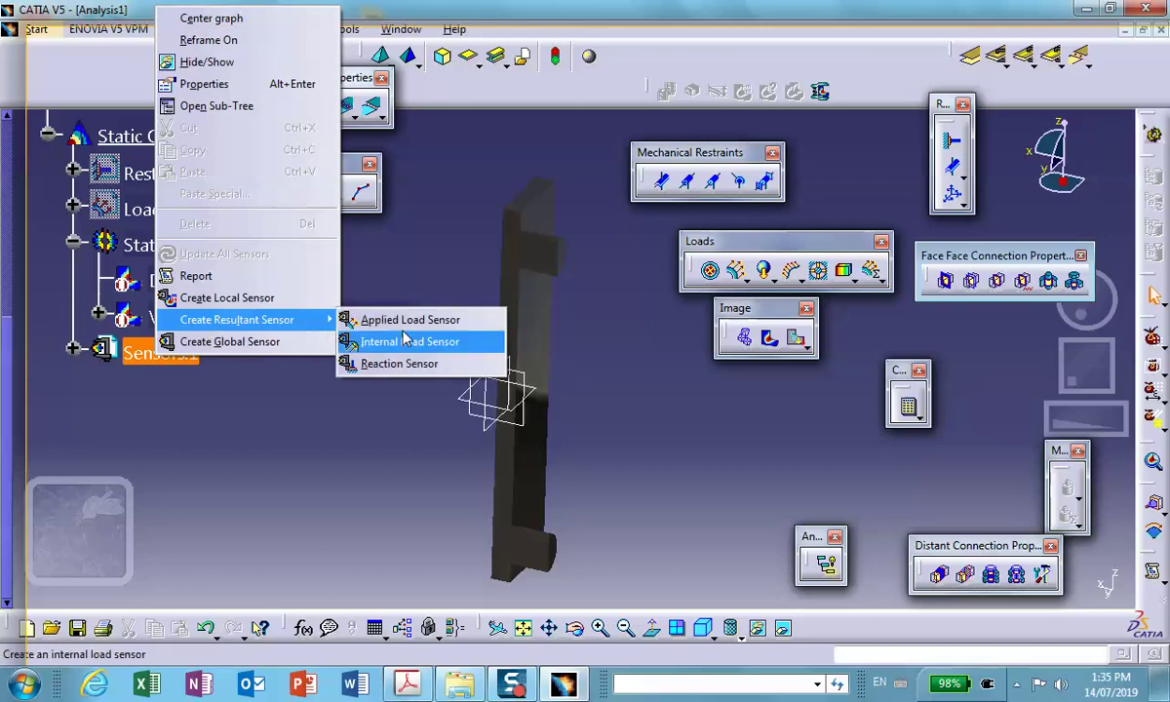
left_click(402, 364)
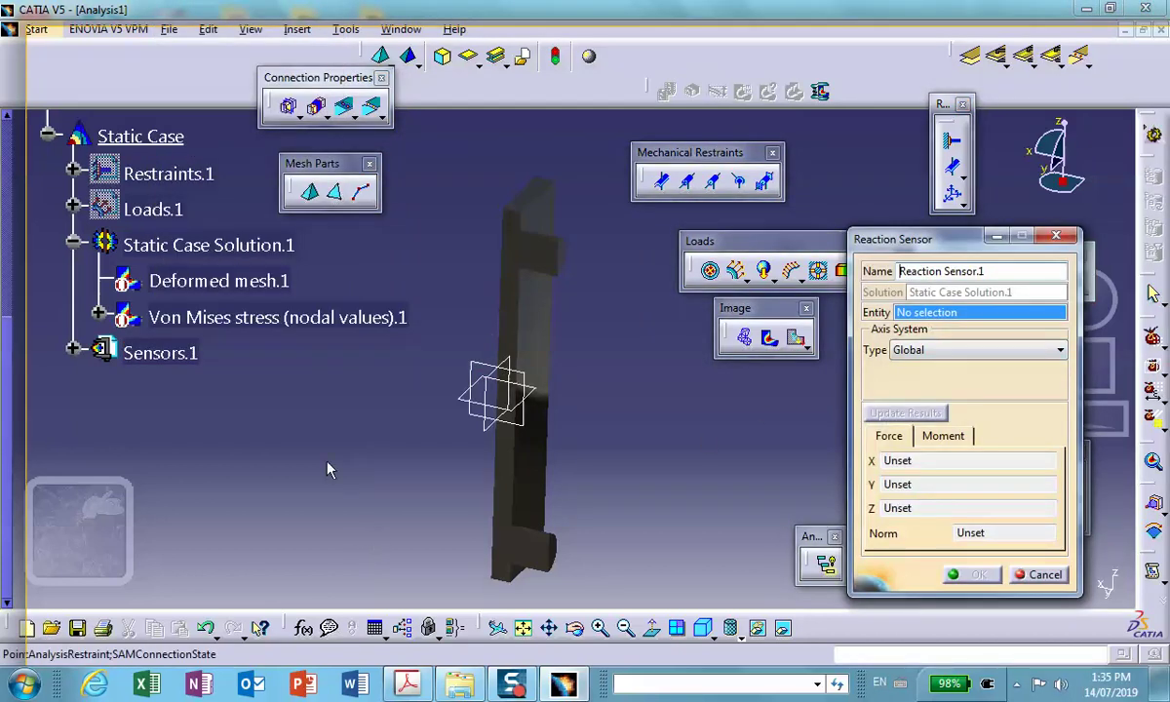
scroll(172, 304, "up", 3)
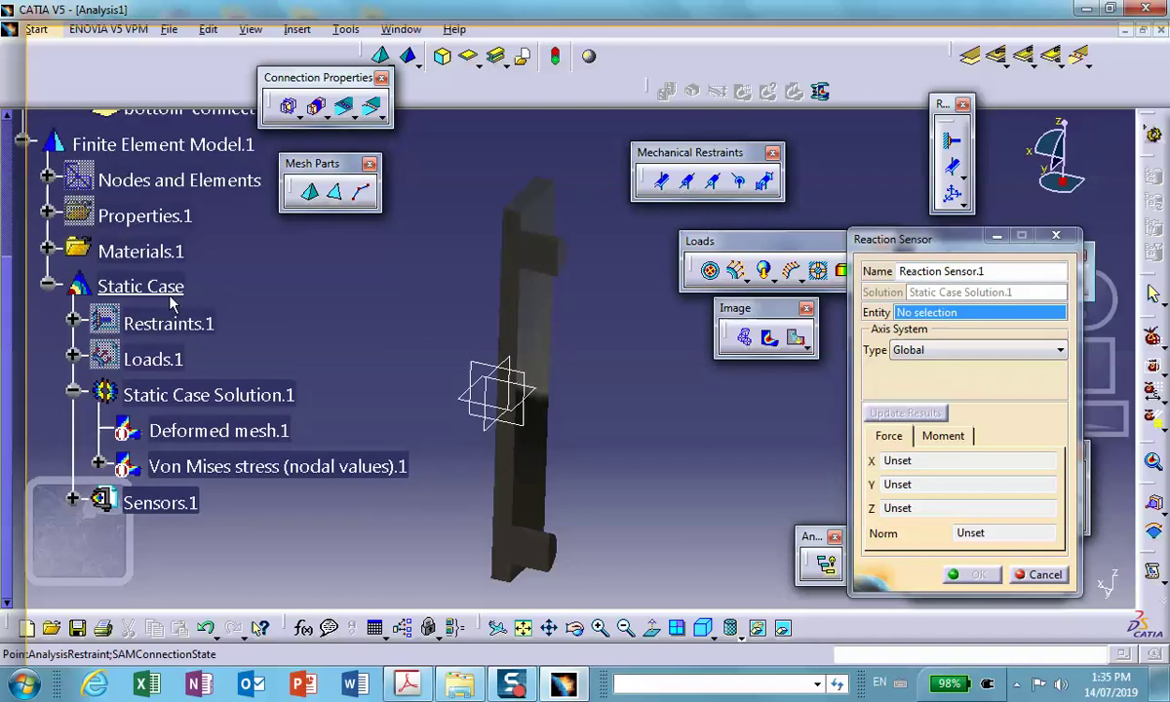
left_click(74, 323)
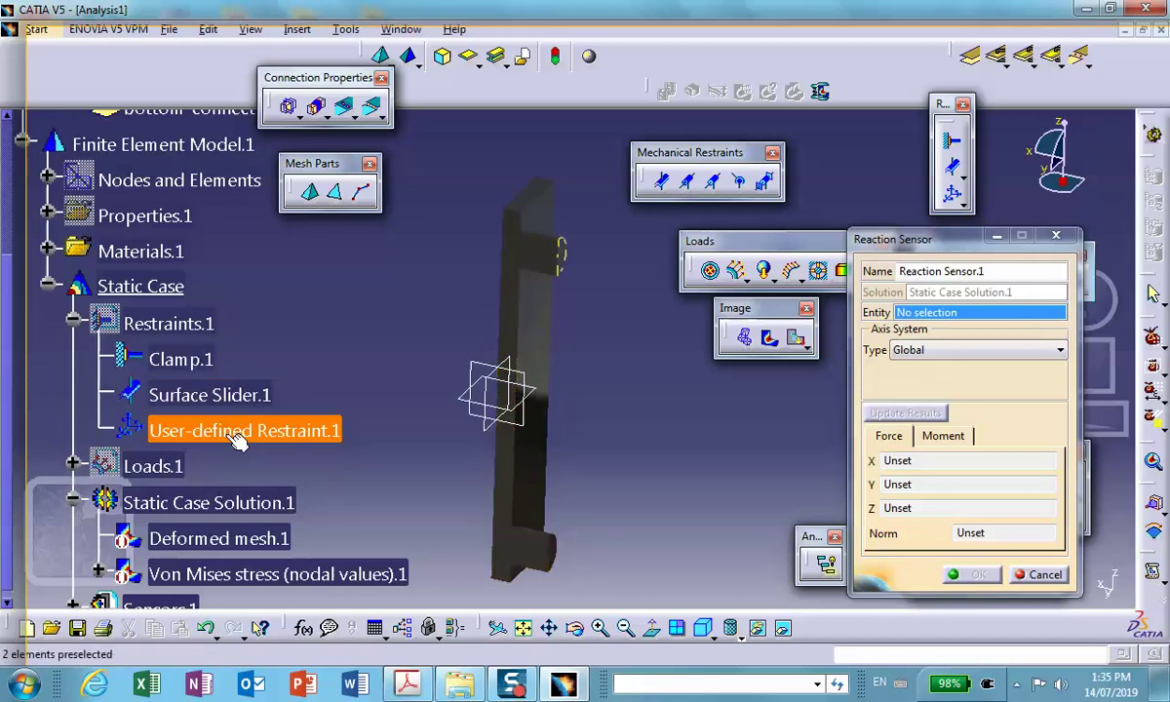
left_click(239, 439)
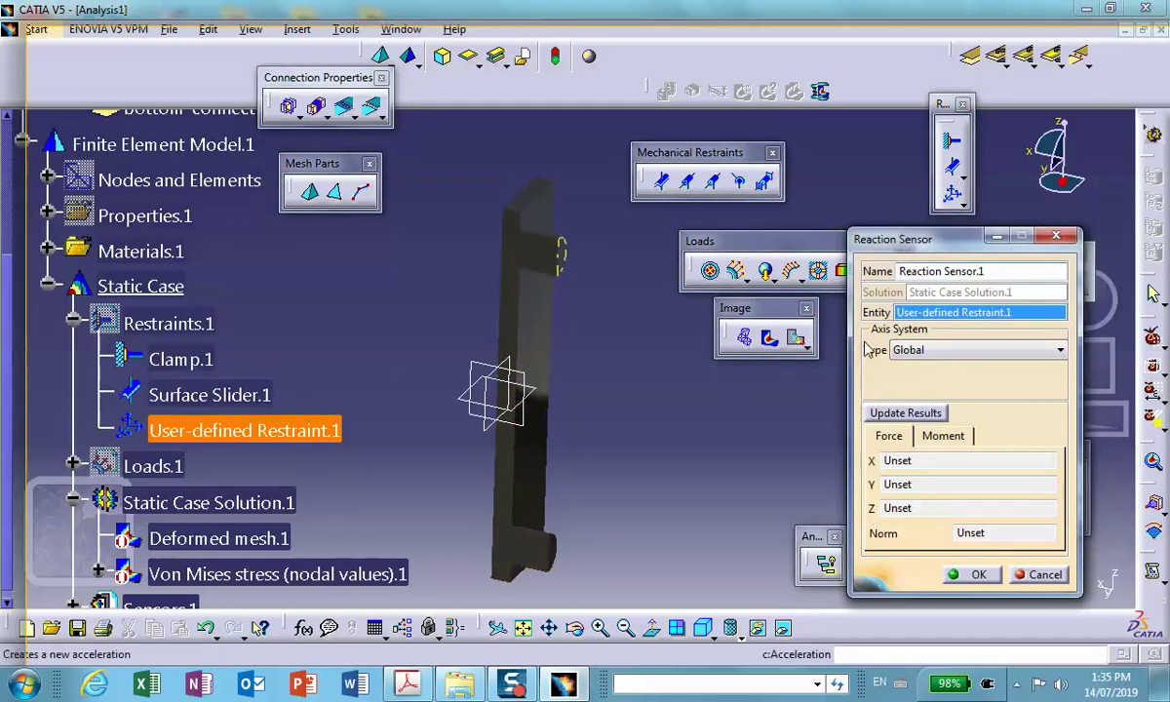
left_click(907, 414)
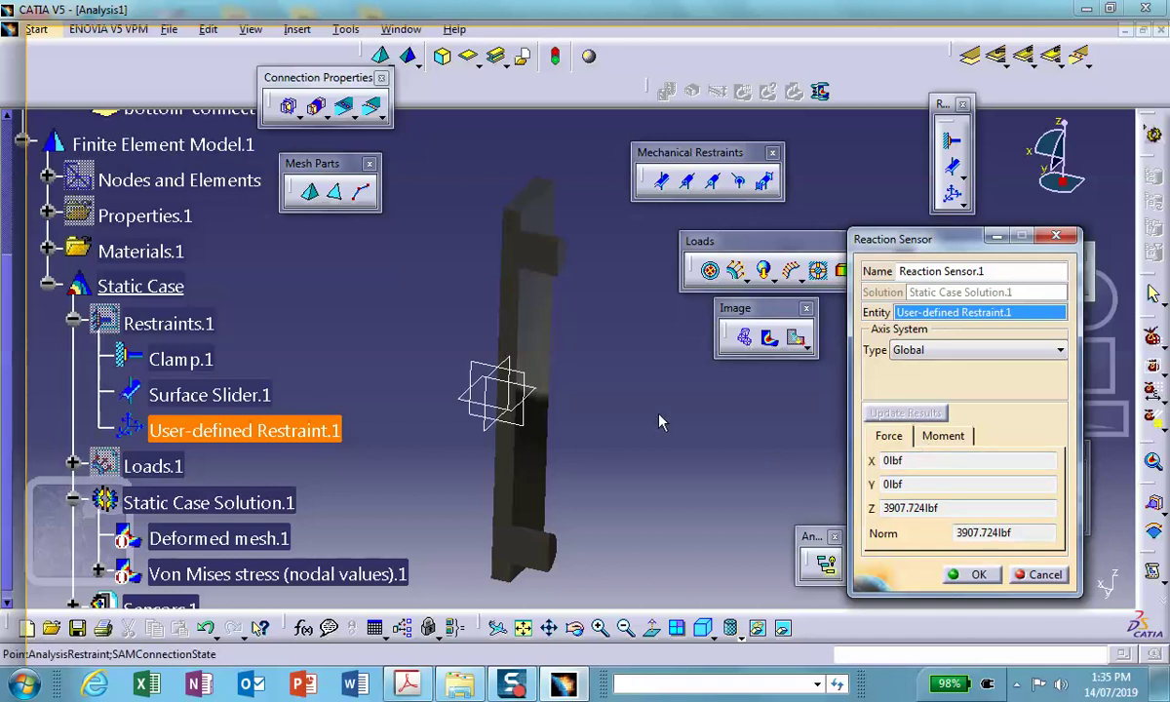
middle_click_drag(631, 356, 600, 353)
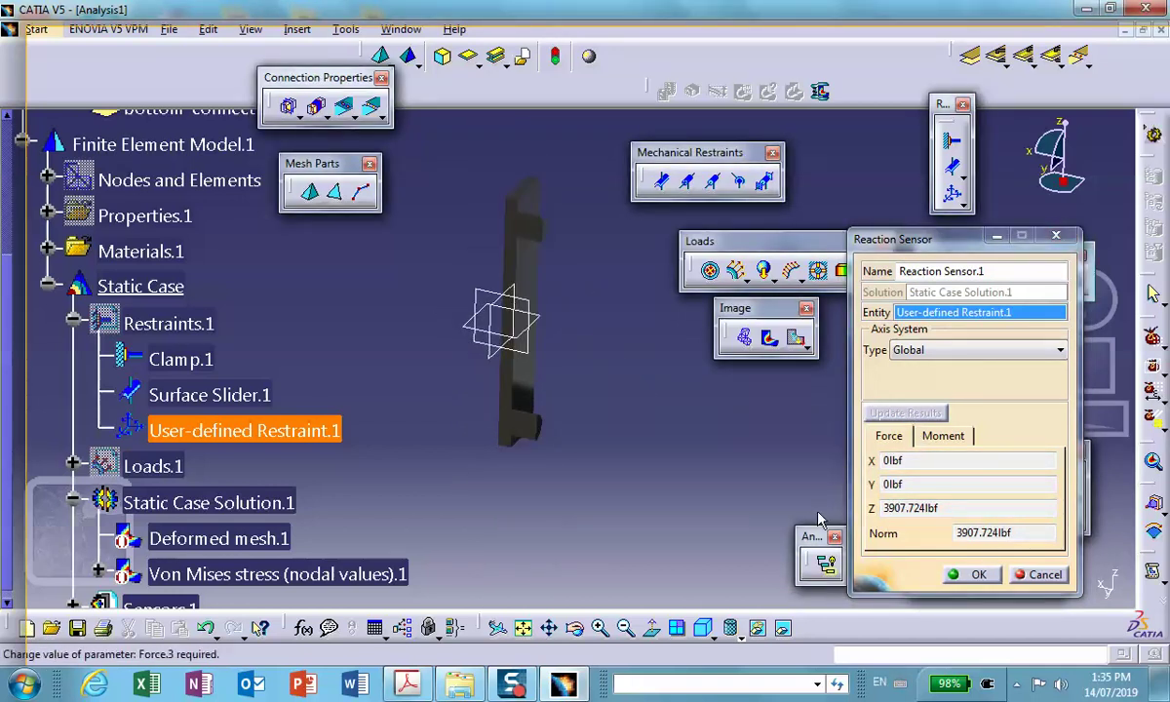
middle_click_drag(694, 415, 635, 399)
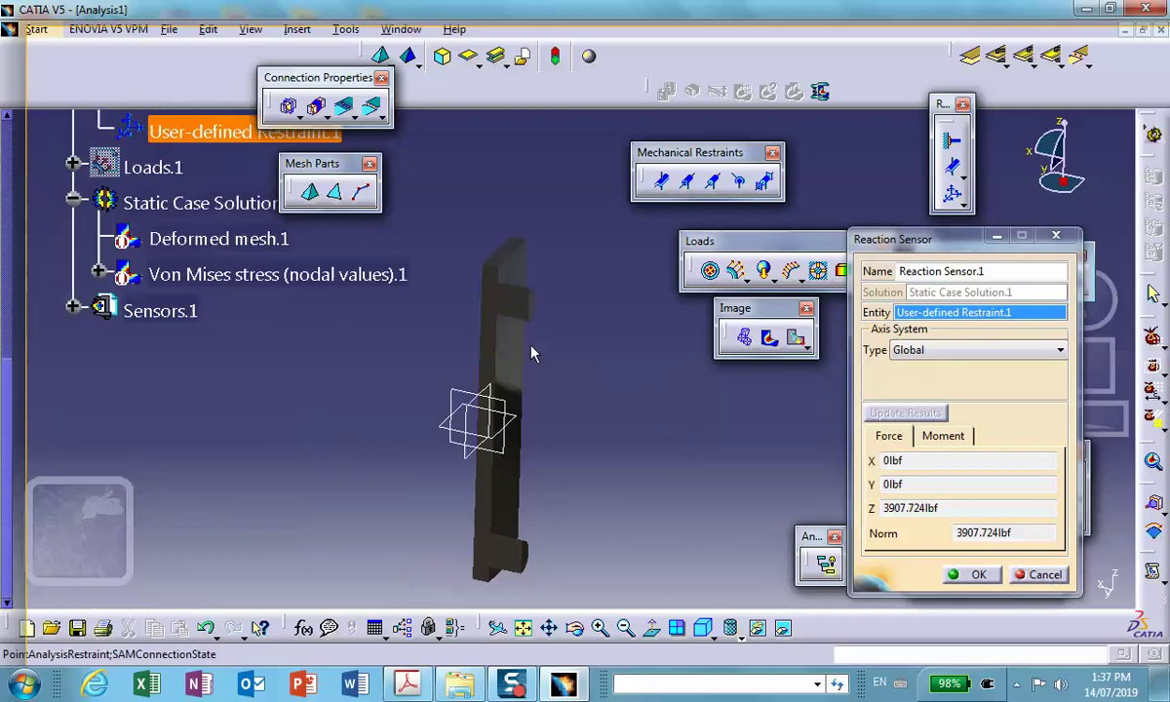
left_click(970, 575)
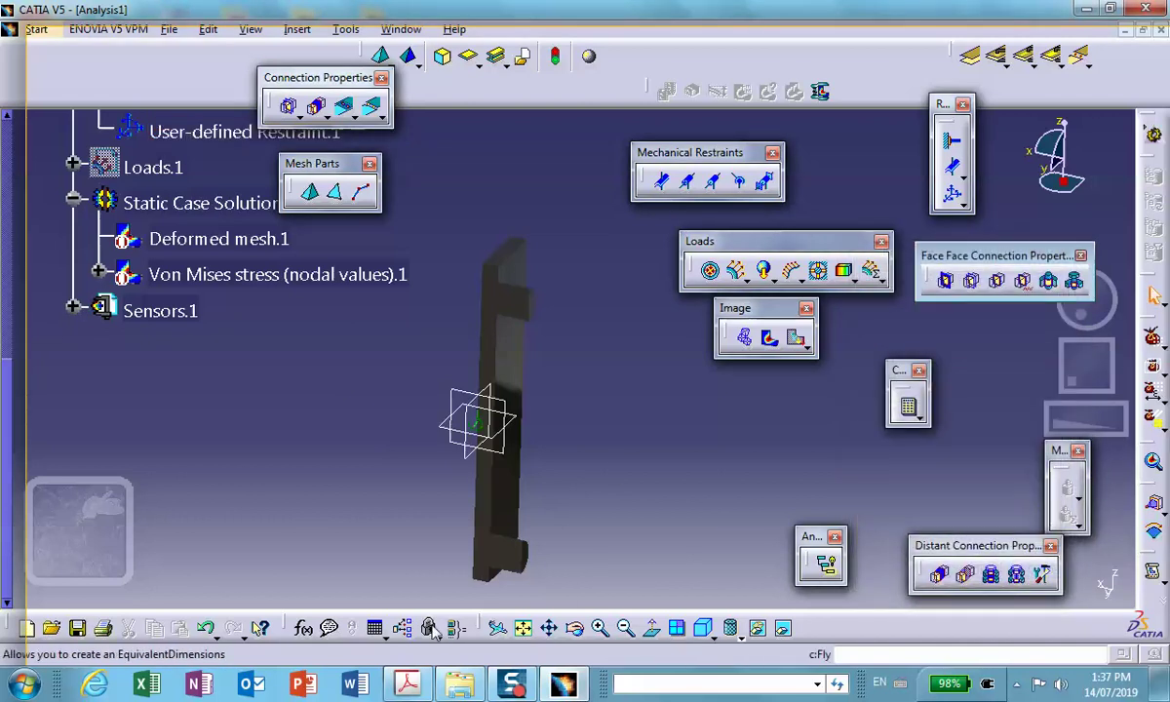
Expand Sensors.1 and the new reaction sensor in the tree to review its force and moment components.
left_click(73, 308)
left_click(99, 413)
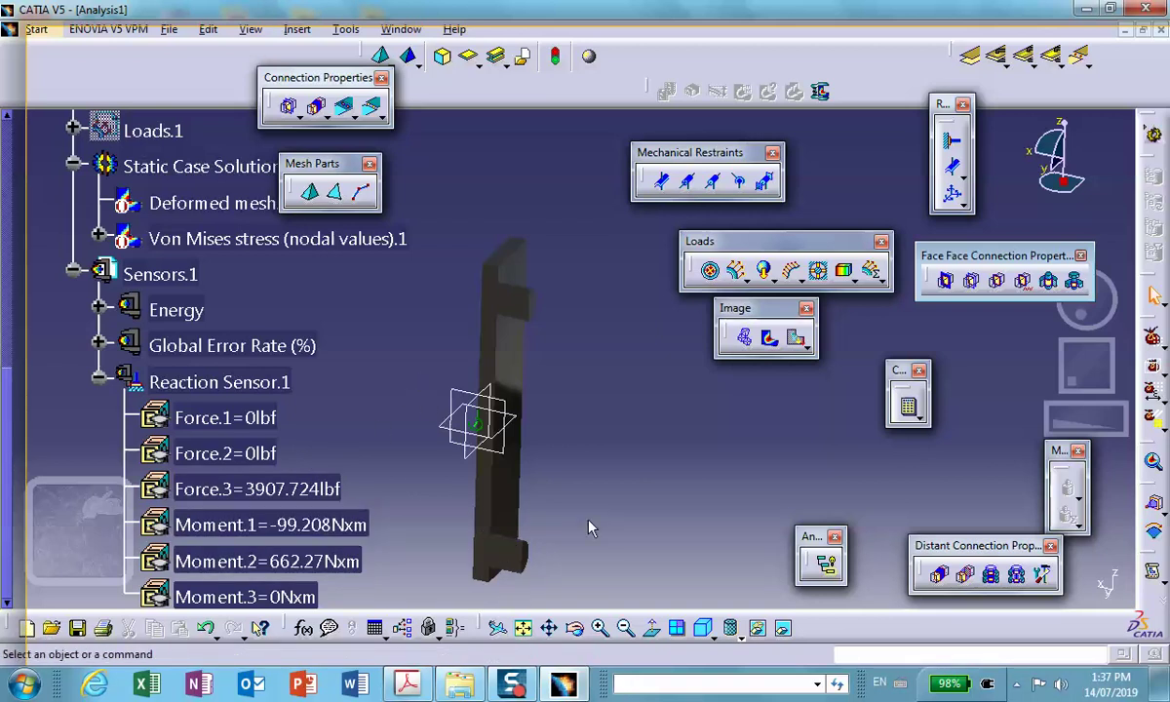
mouse_move(512, 685)
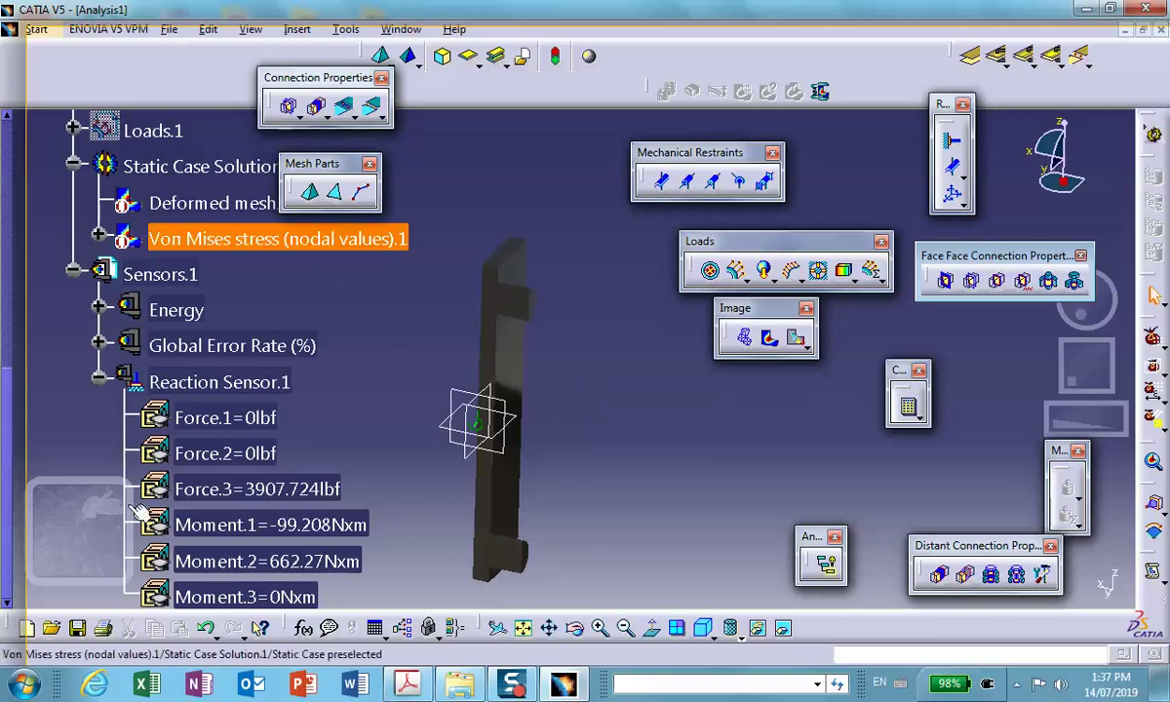
Save Analysis1.CATAnalysis with its modified files through Save Management, placing the analysis in the with-two-planes-of-symmetry folder.
key("ctrl+s")
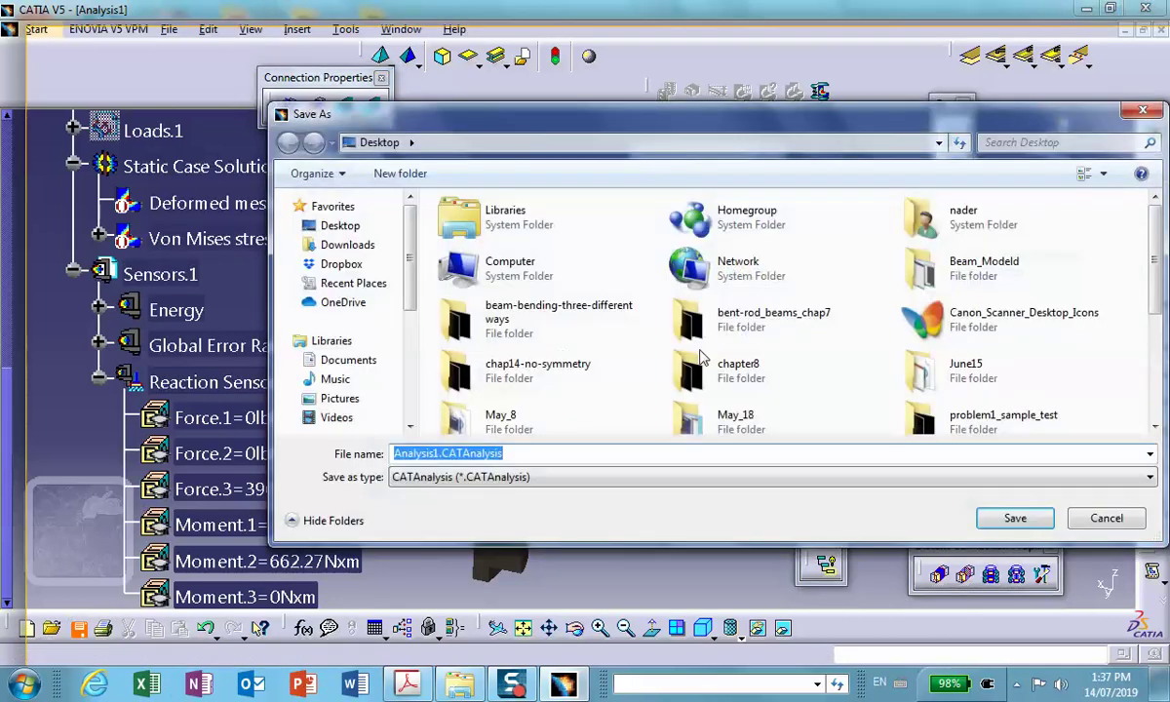
left_click(1105, 518)
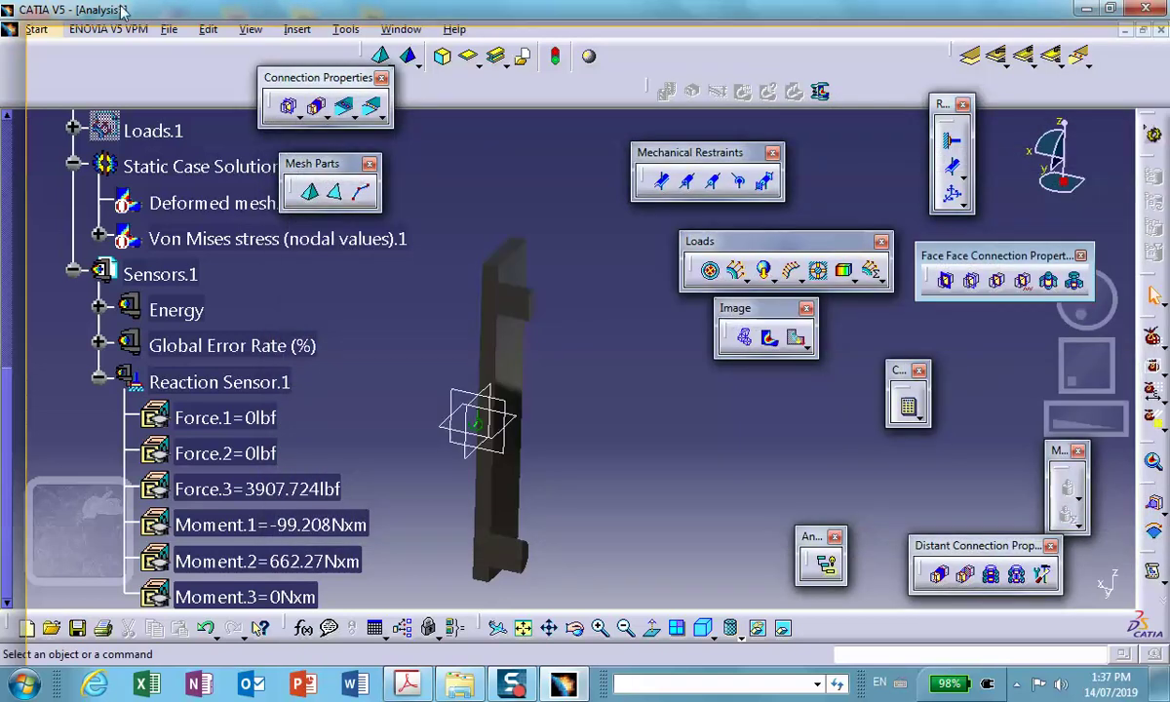
left_click(173, 32)
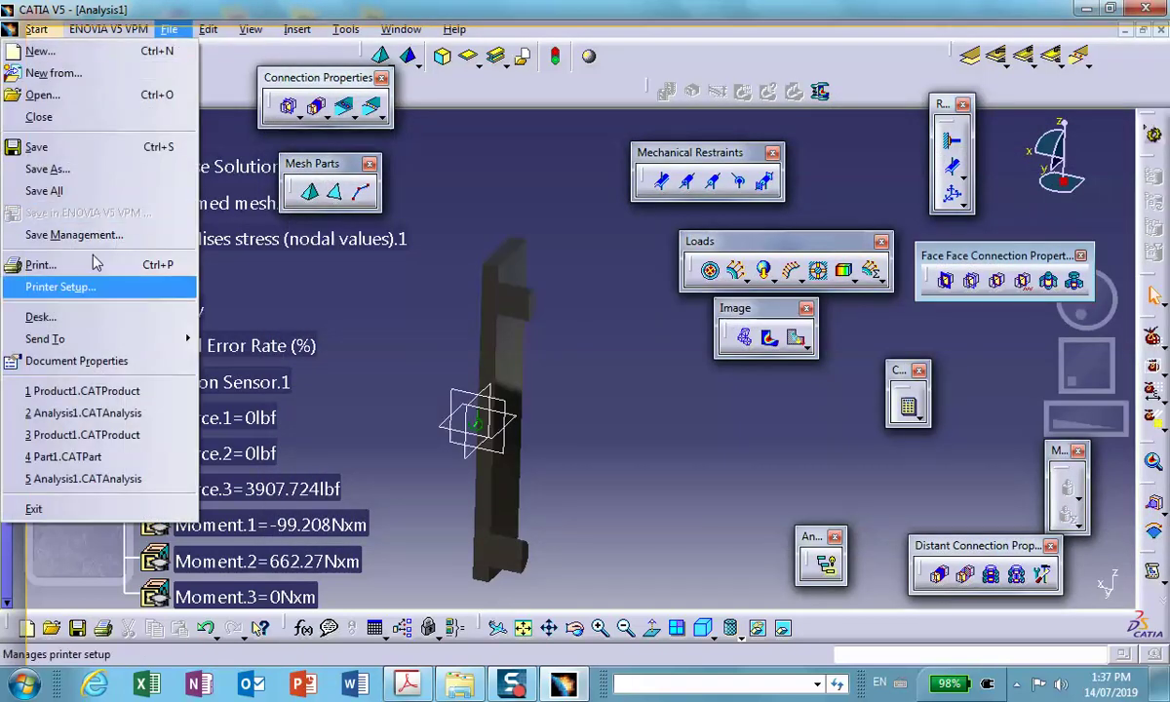
left_click(108, 235)
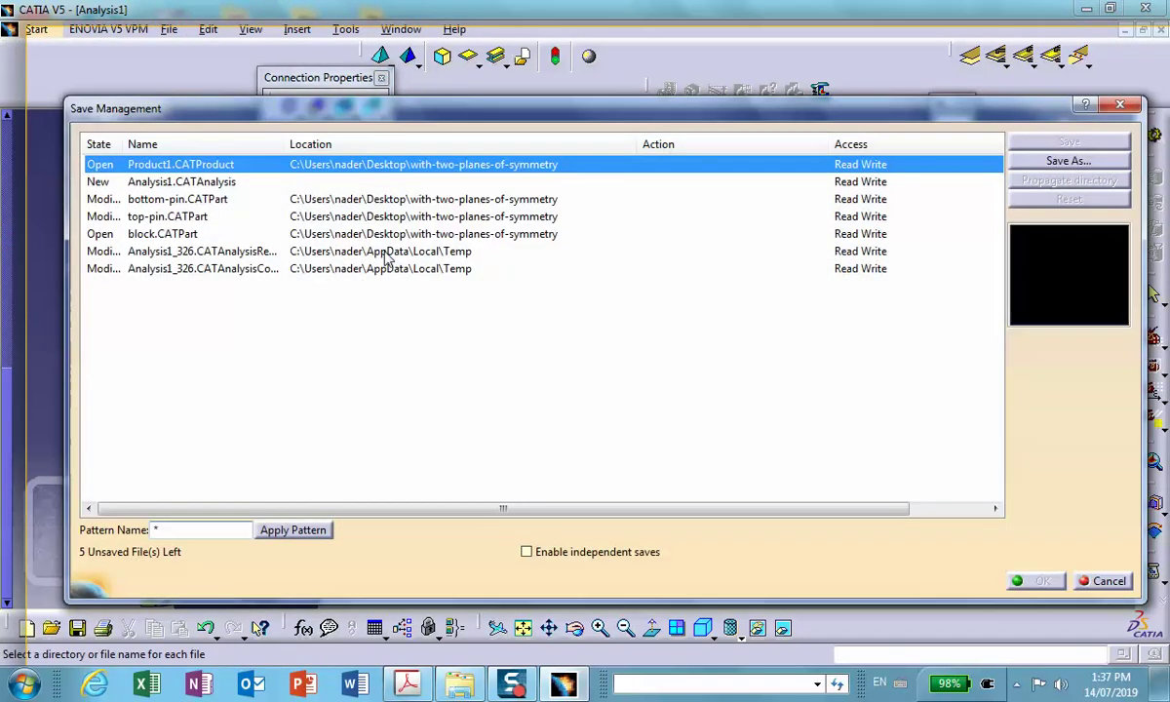
left_click(164, 181)
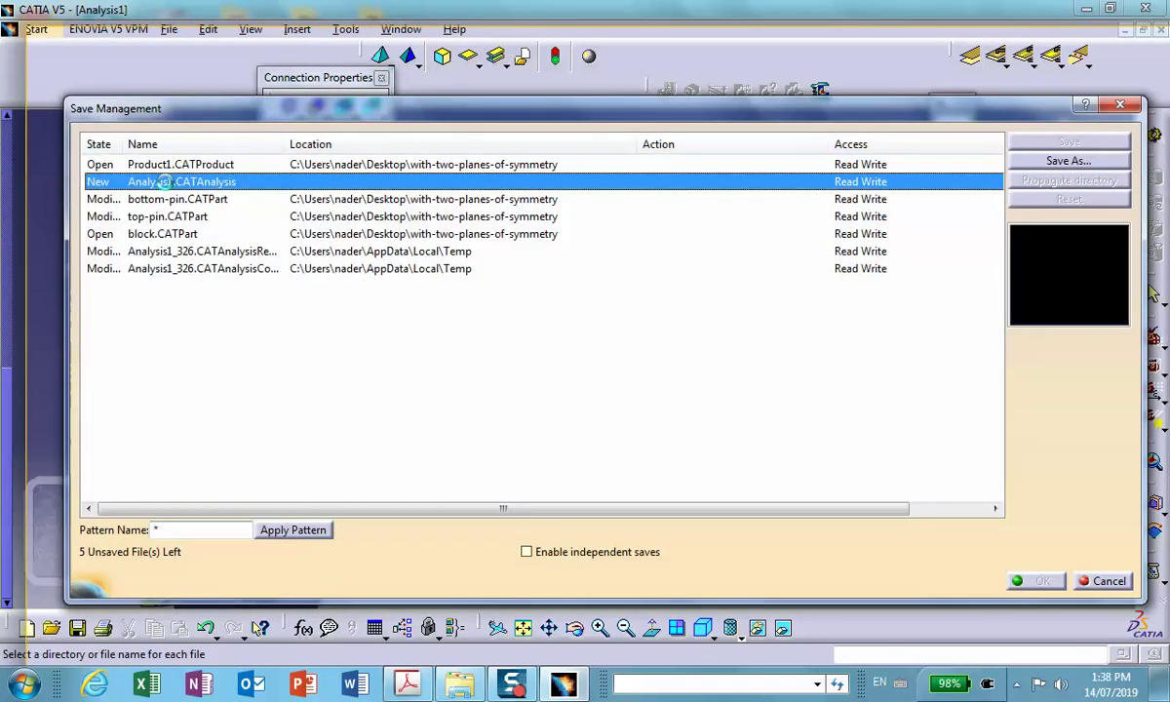
left_click(1051, 162)
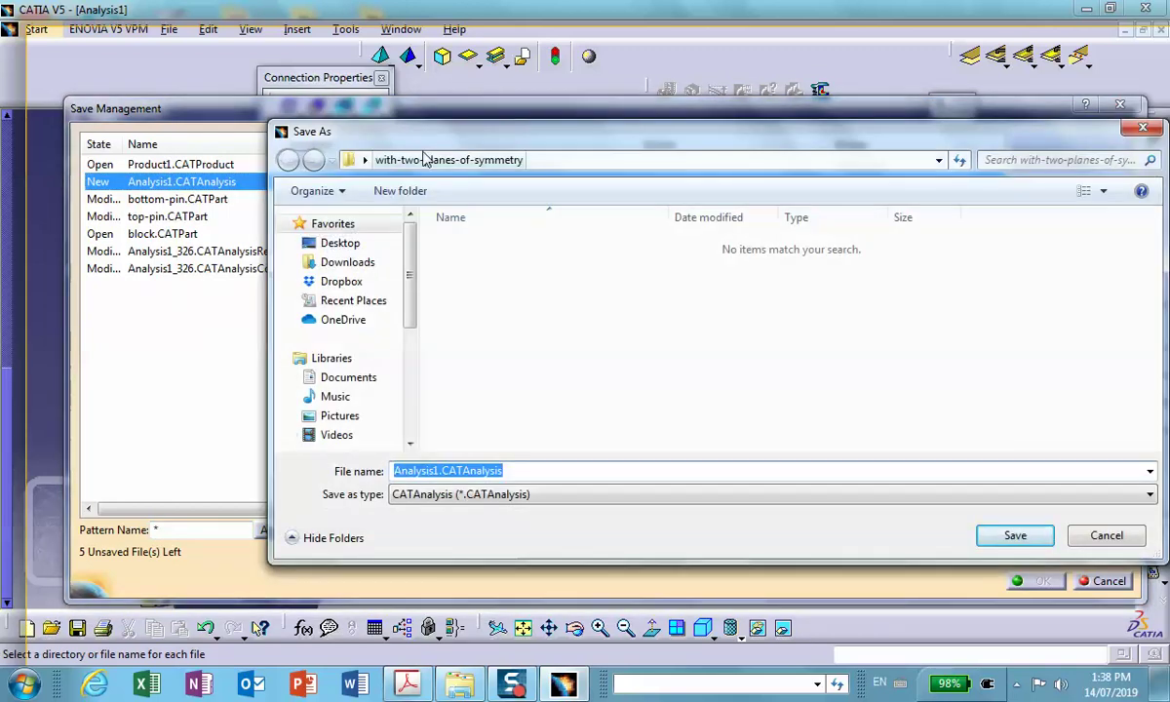
left_click(1034, 540)
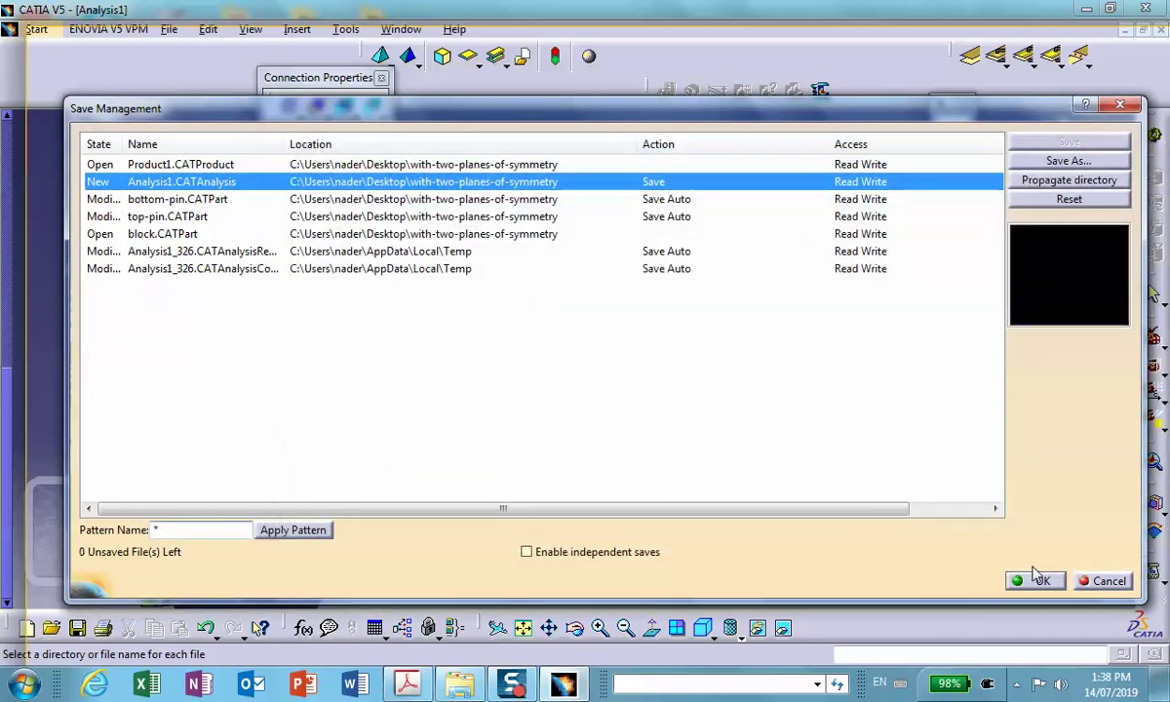
left_click(1040, 580)
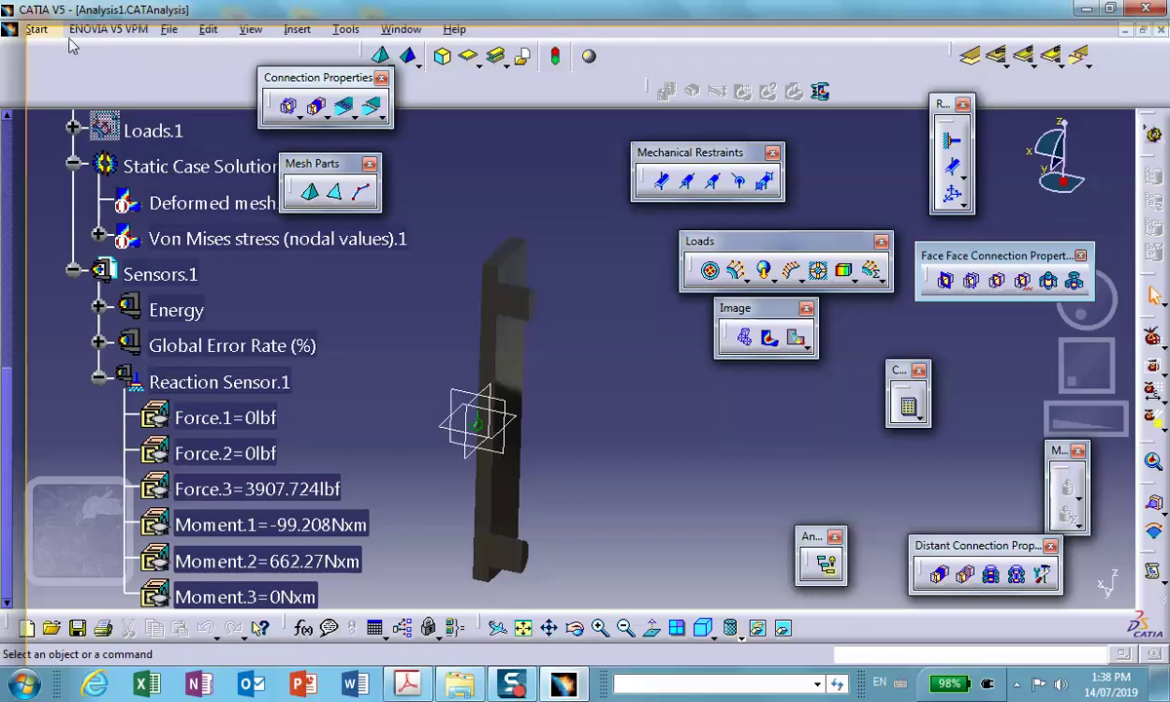
Start saving Product1.CATProduct under a new location in Save Management and create the Desktop folder almost_chap14_three_symmetry-planes.
left_click(166, 31)
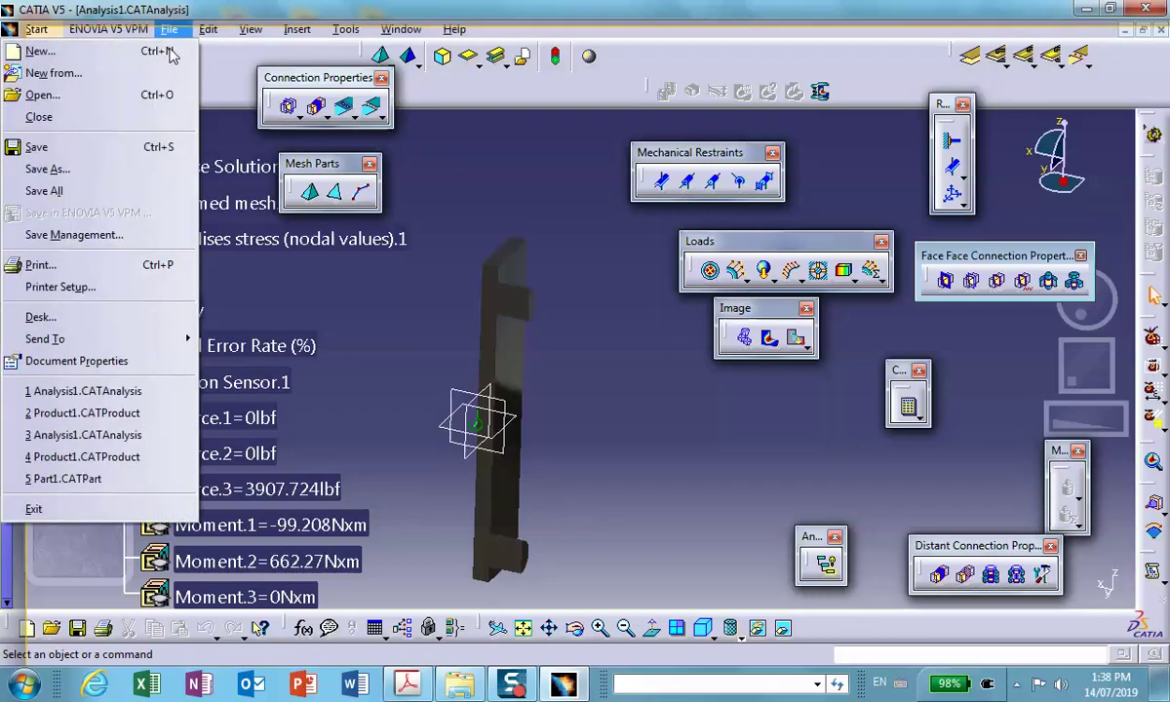
left_click(74, 235)
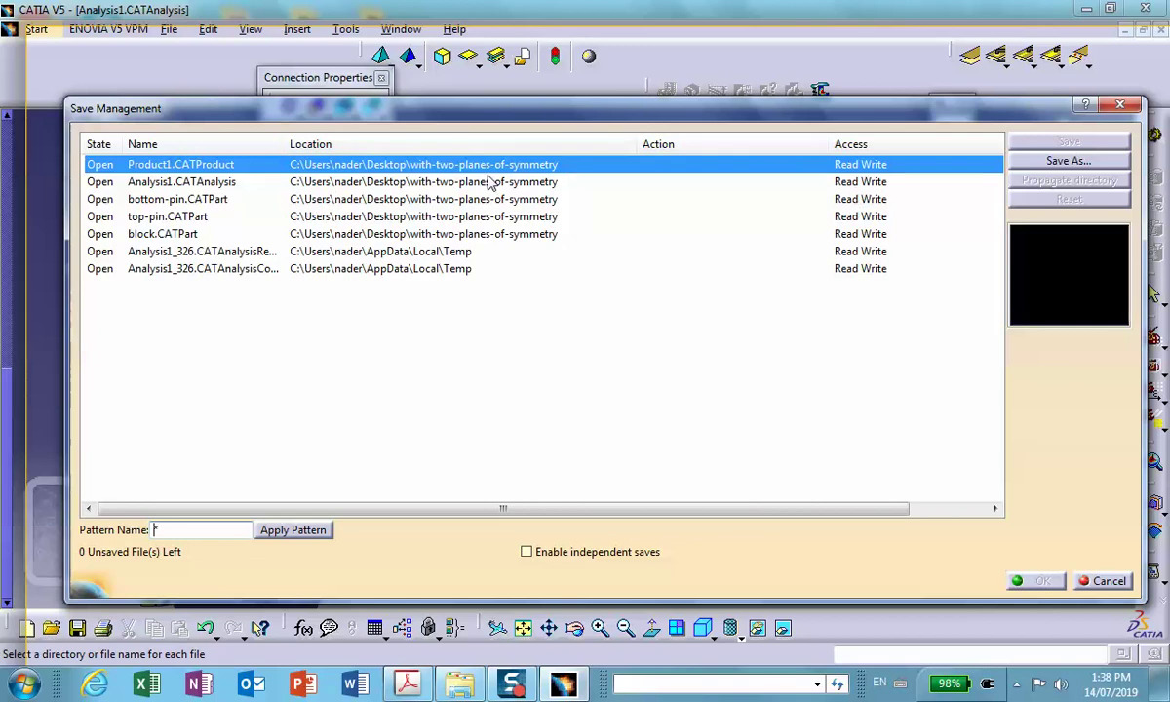
left_click(1057, 160)
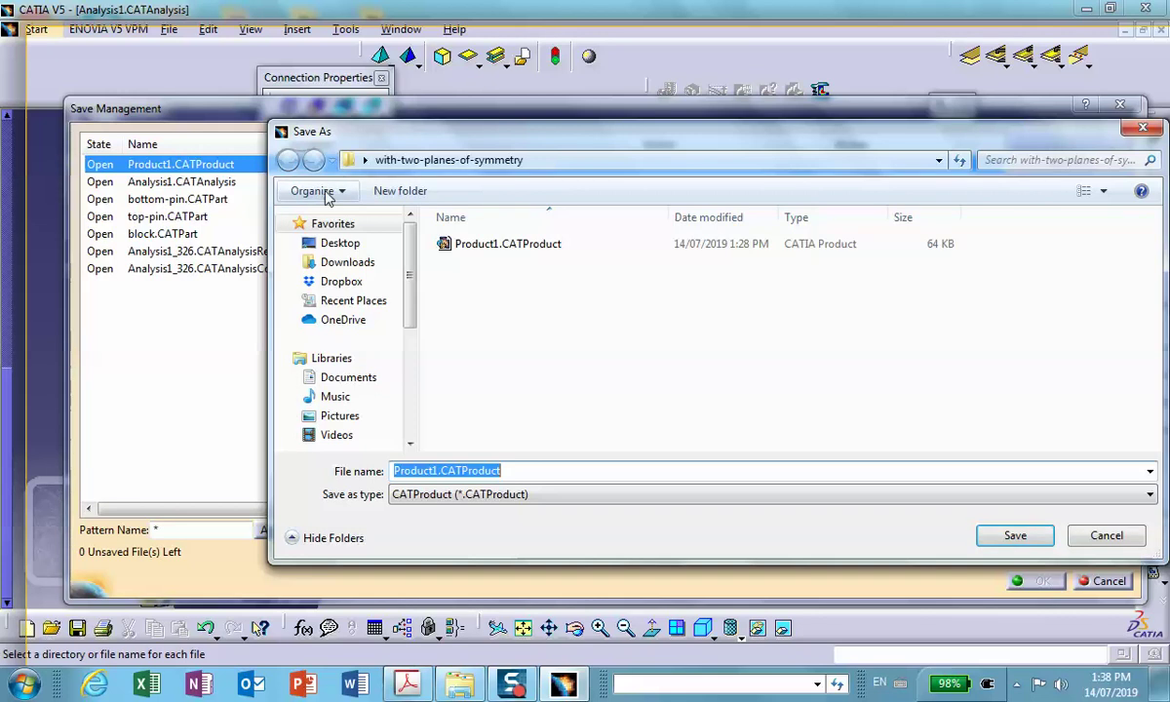
left_click(337, 244)
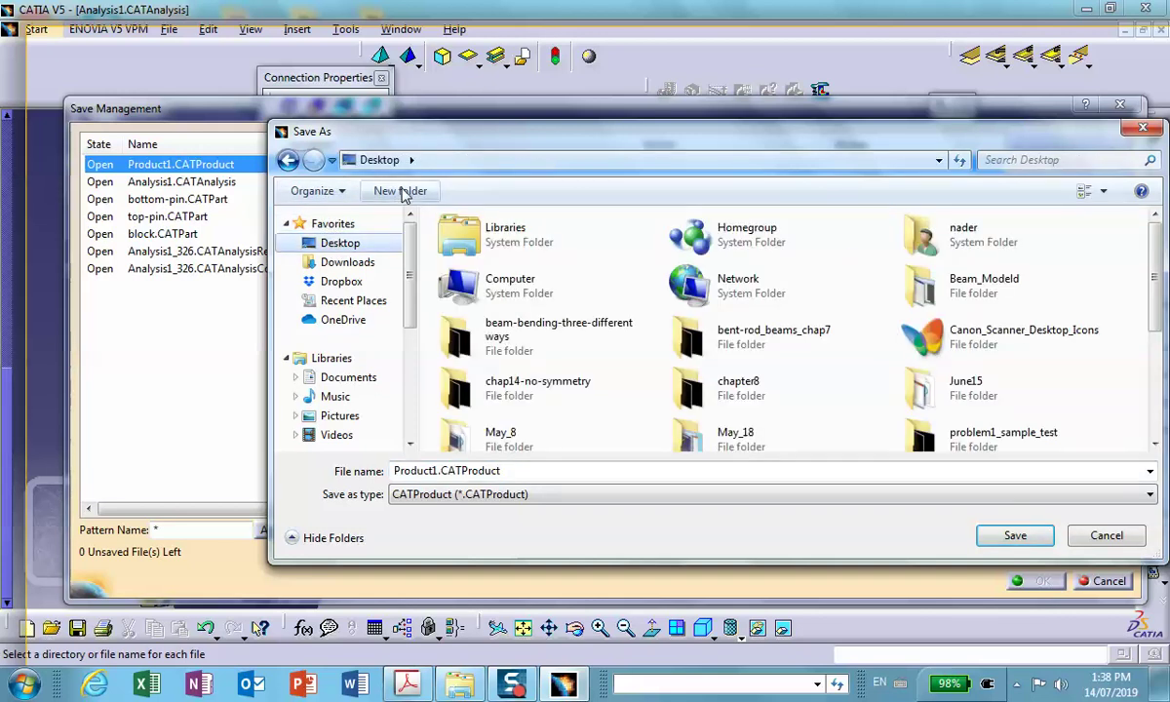
left_click(400, 192)
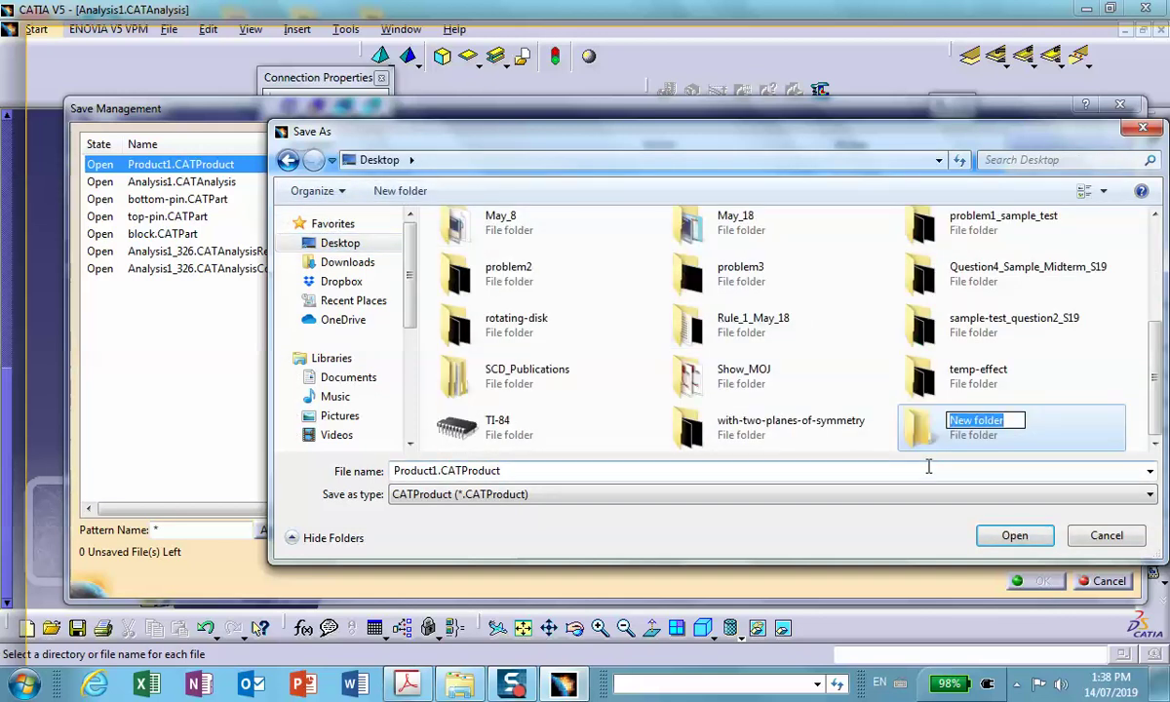
type("almo")
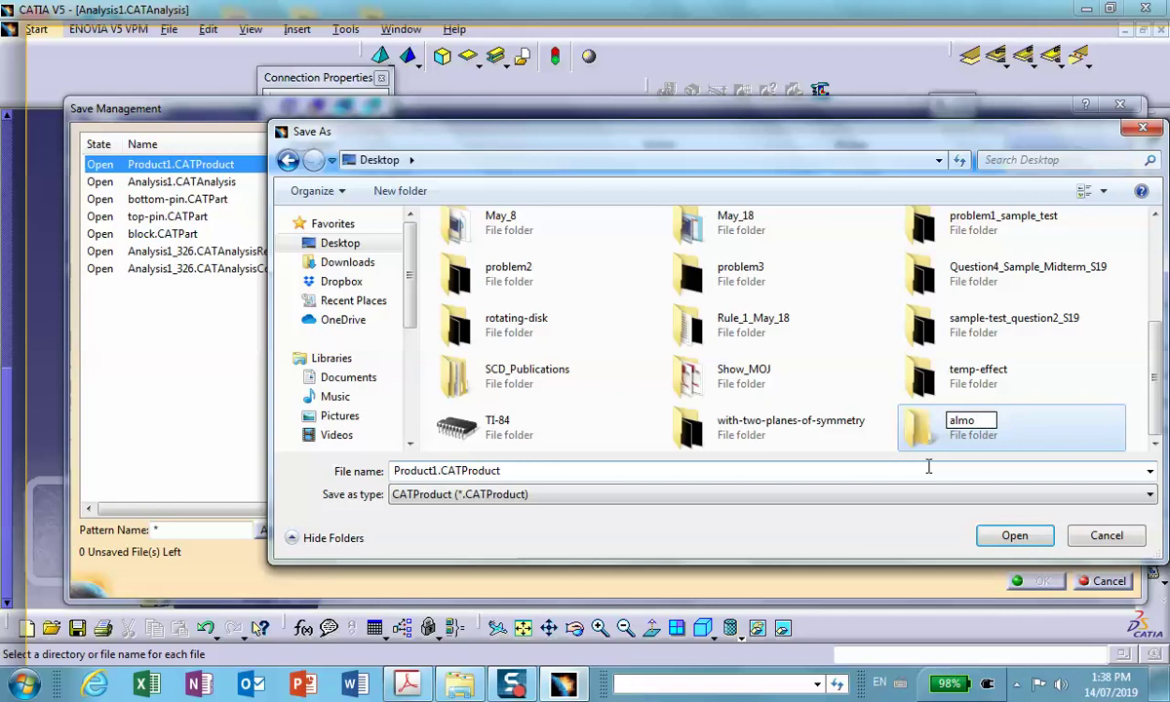
type("st_chap14")
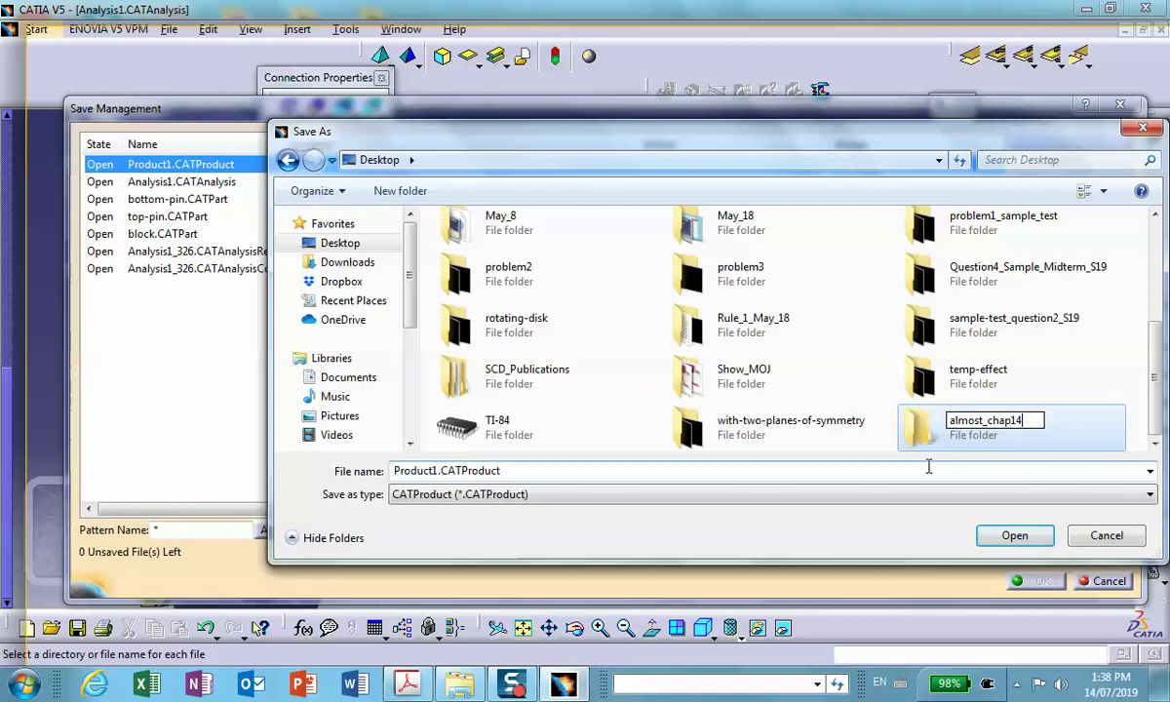
type("_three")
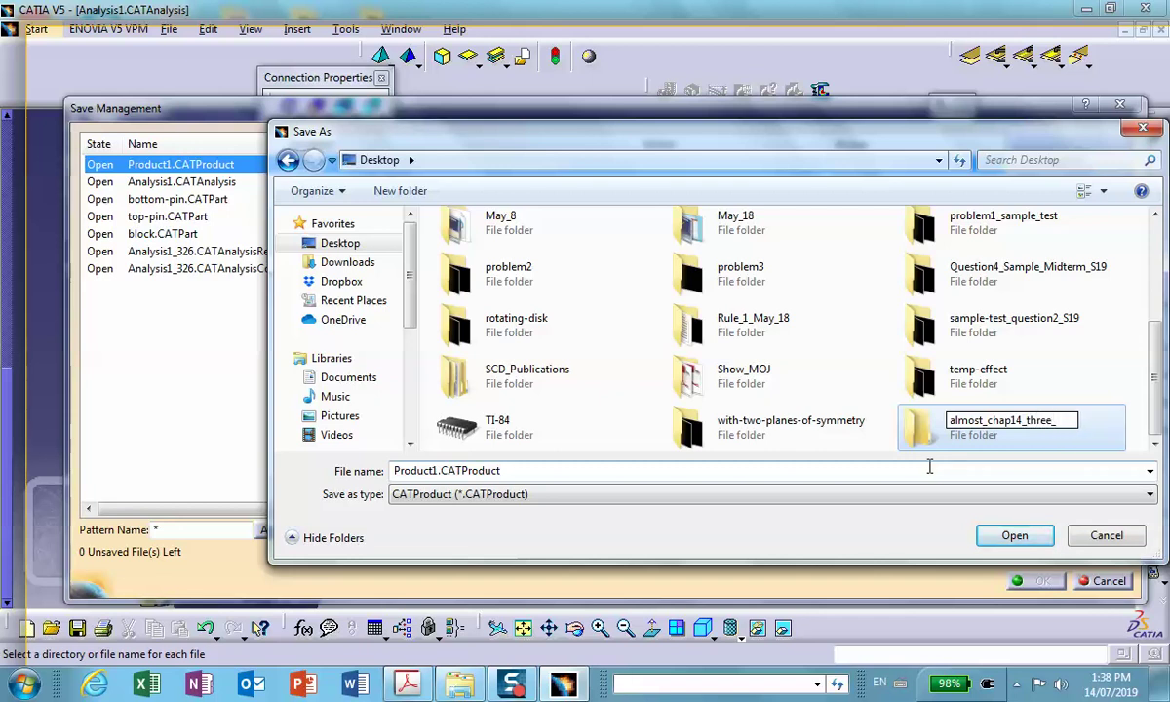
type("_three symm")
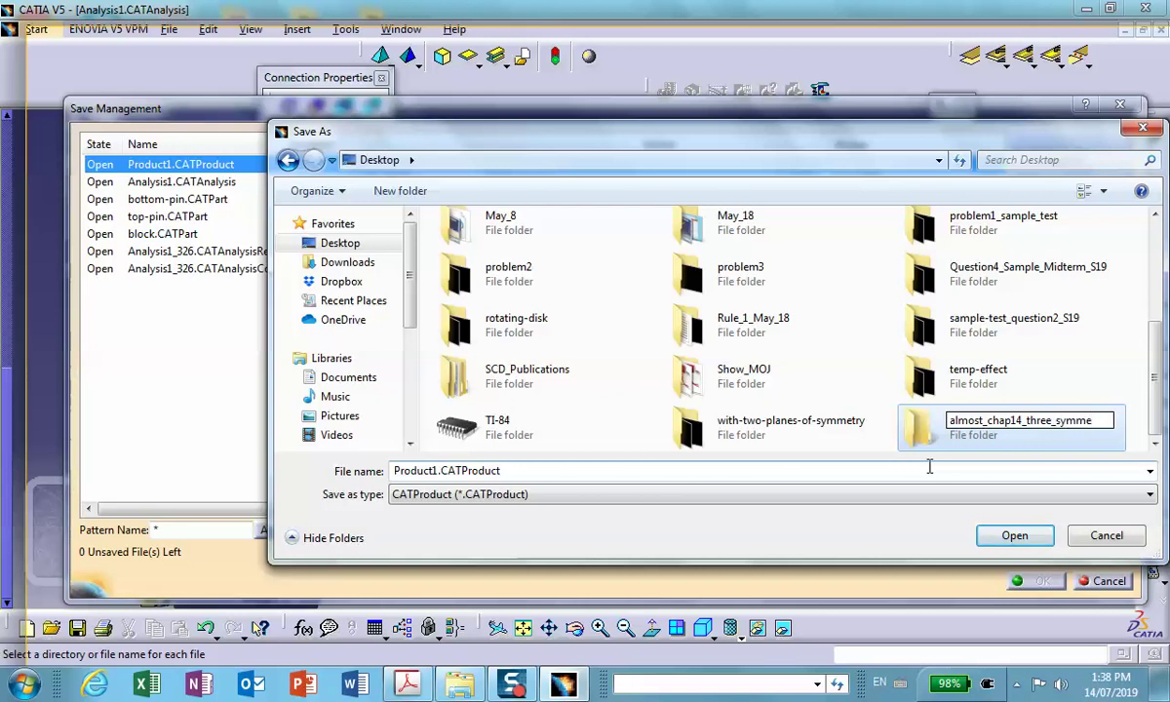
type("etry-planes")
key("Return")
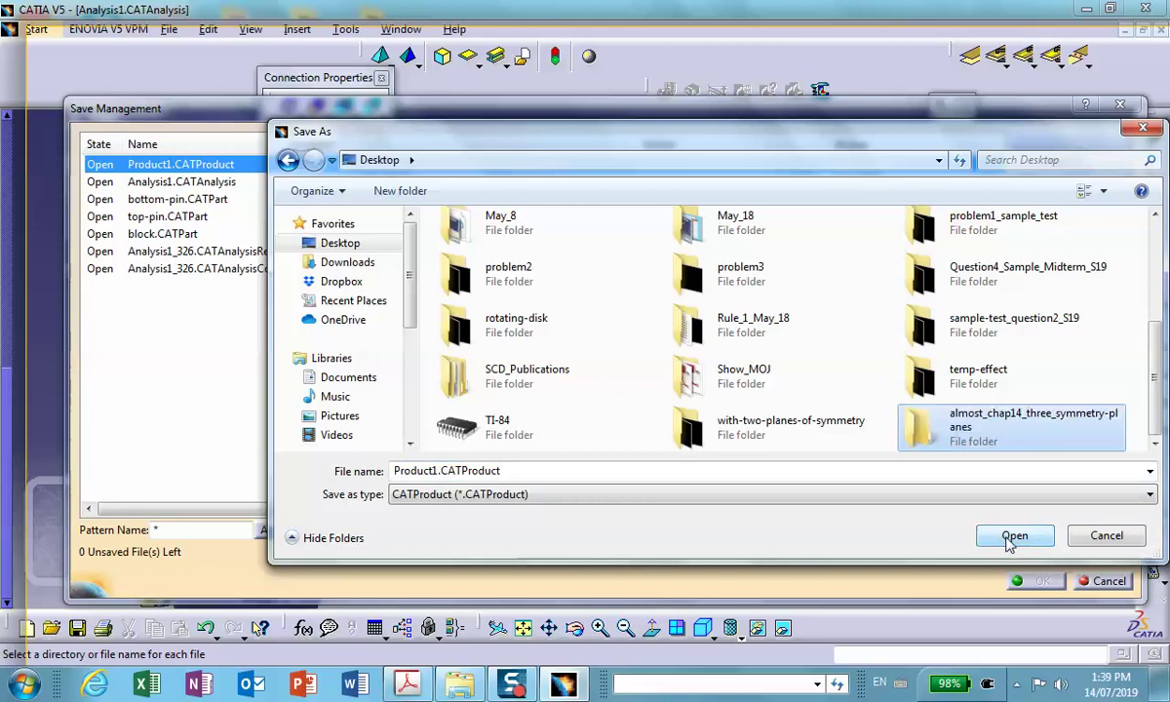
Save Product1.CATProduct in the almost_chap14_three_symmetry-planes folder and propagate that directory to the block and pin parts.
left_click(1010, 539)
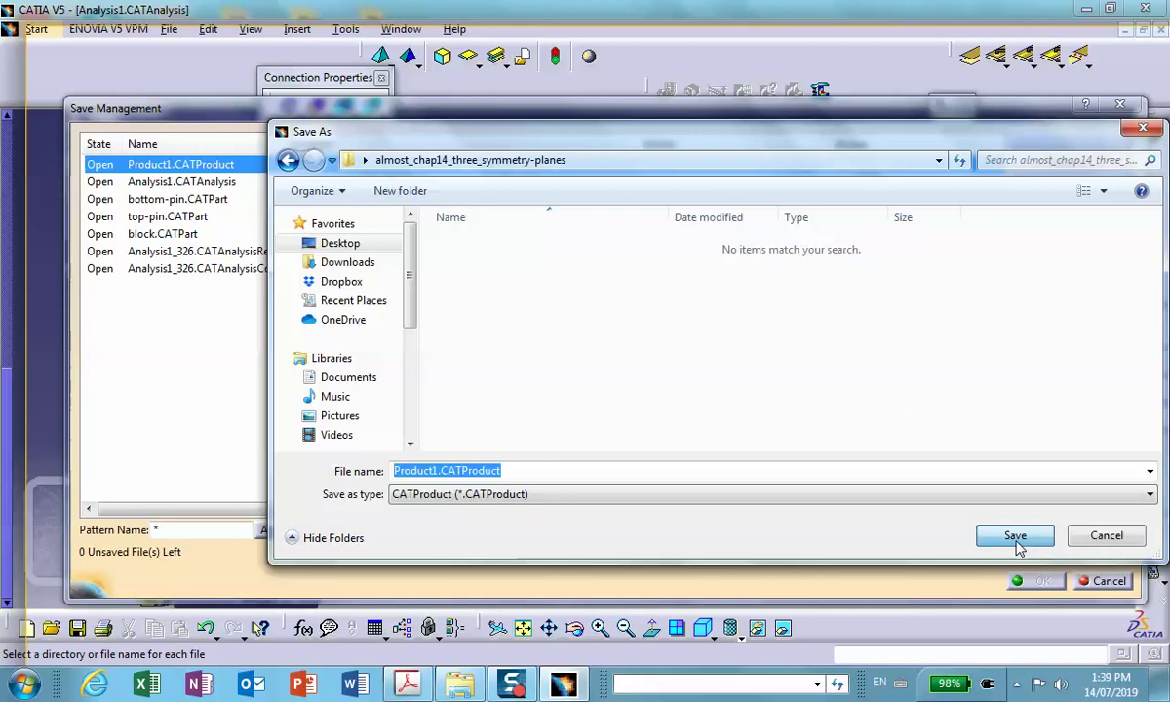
left_click(1015, 537)
left_click(1050, 183)
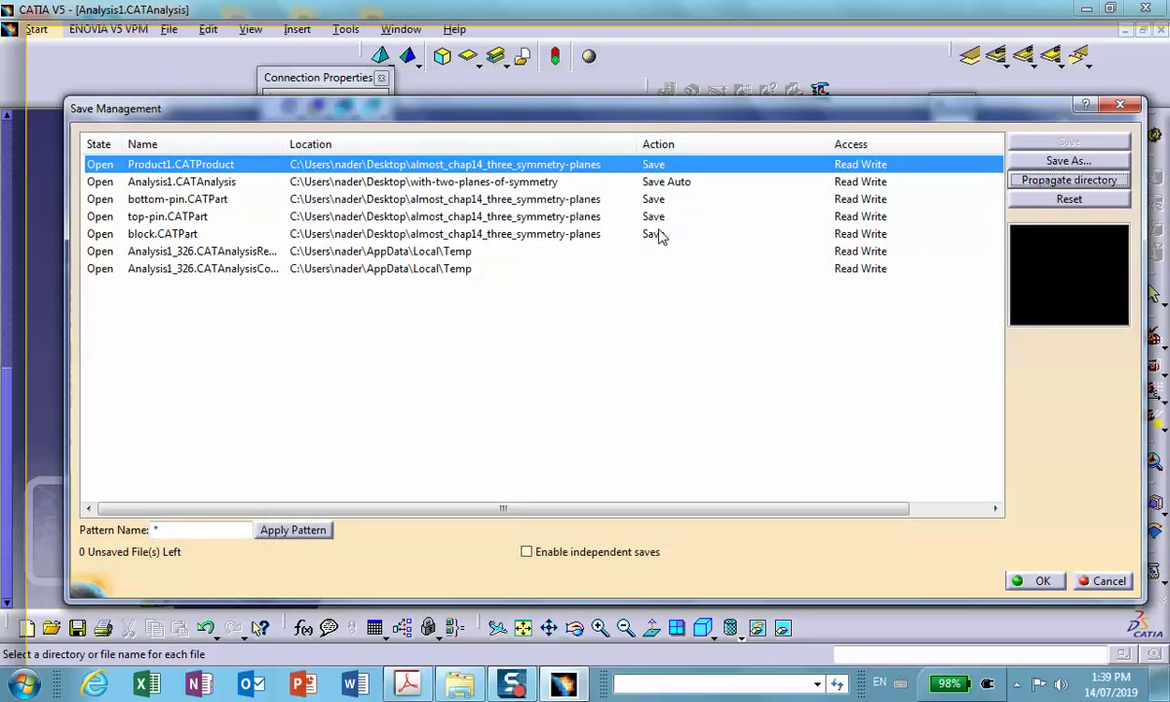
left_click(1036, 580)
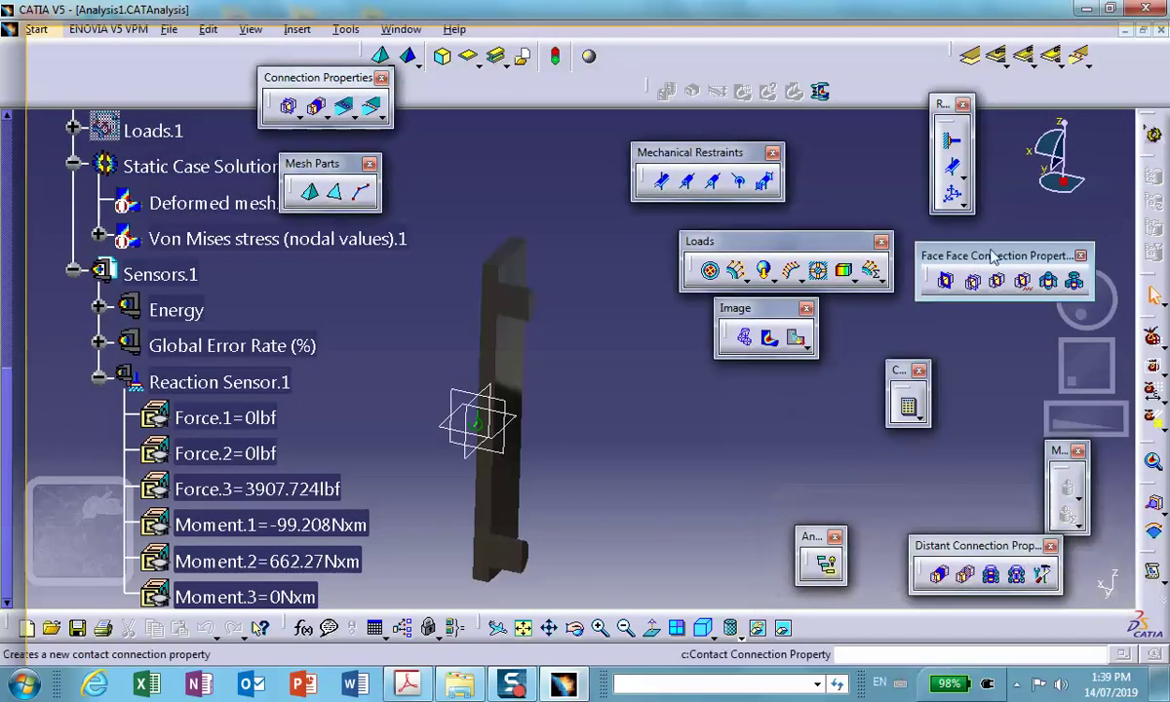
Close the Analysis1 and Product1 documents and minimize CATIA to reach the desktop.
left_click(1160, 29)
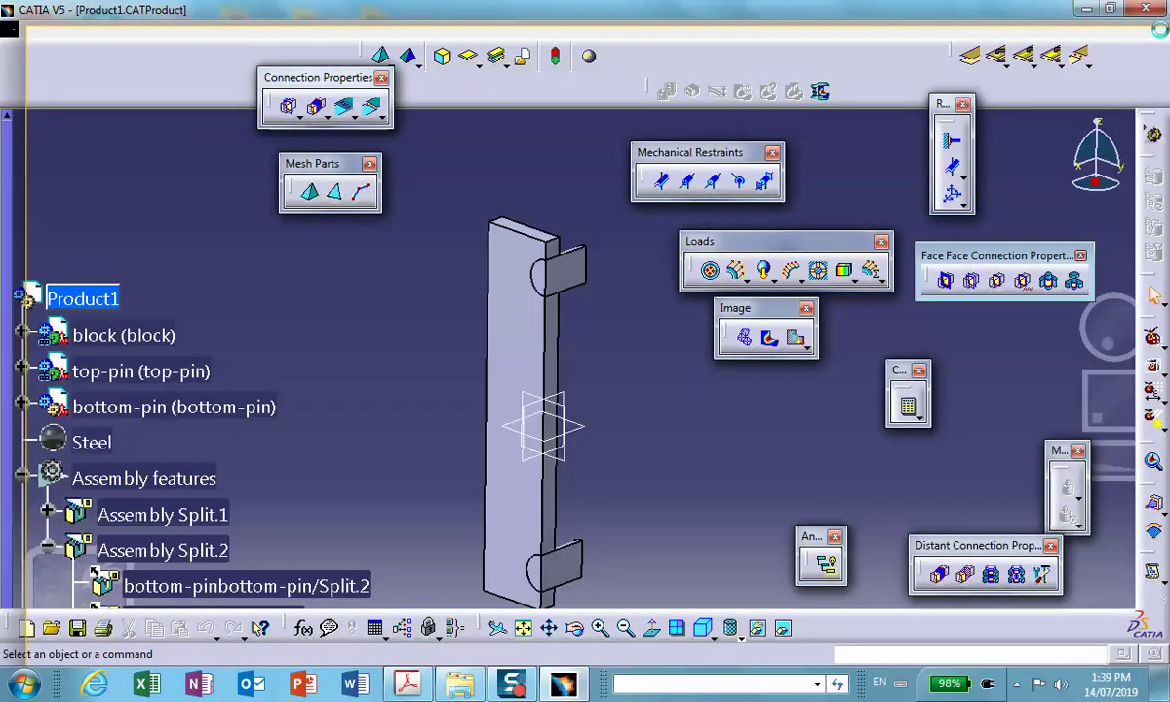
left_click(1161, 30)
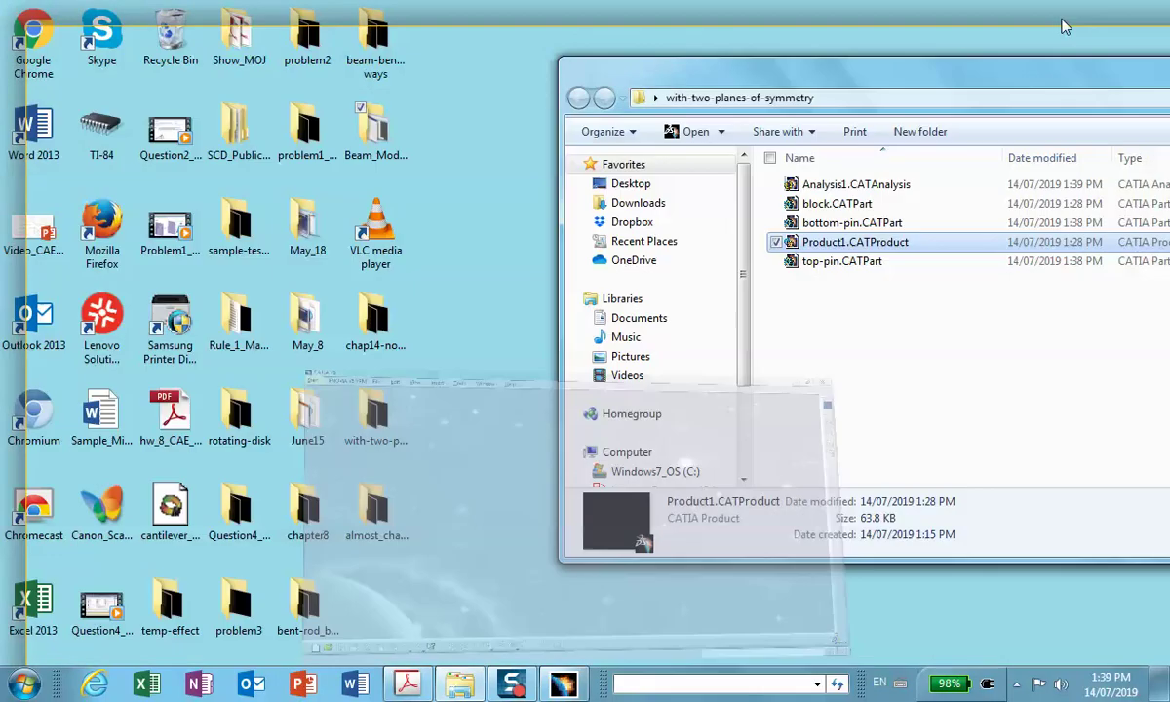
left_click(1131, 12)
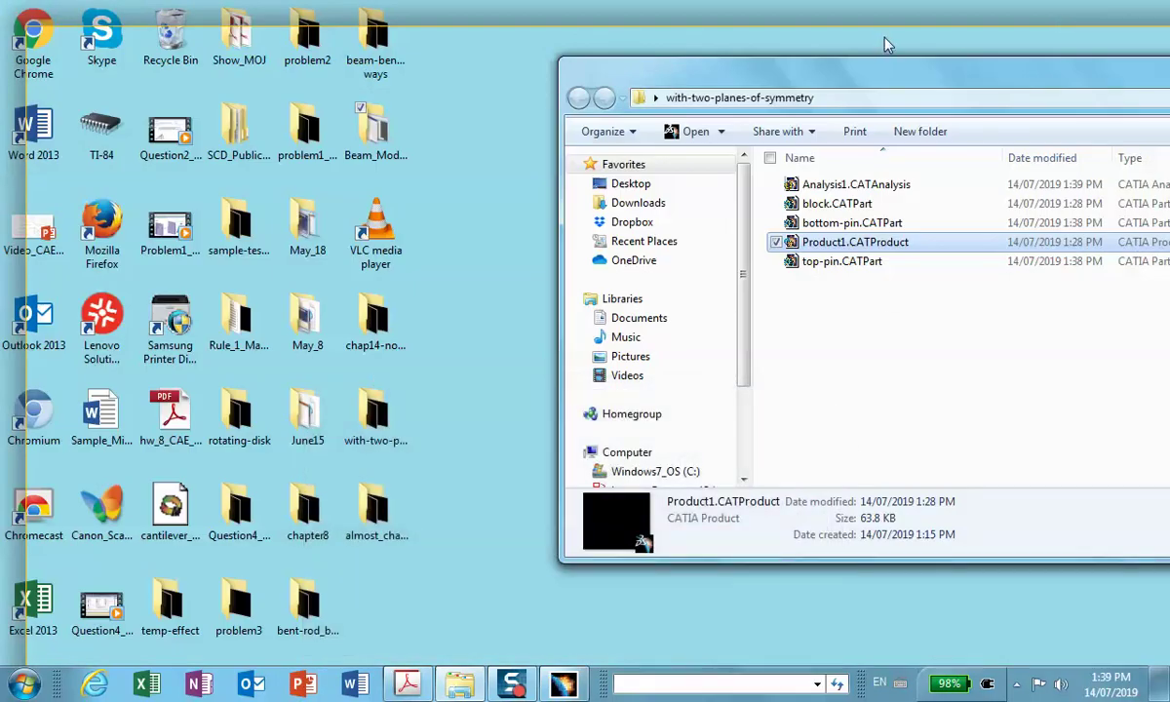
Close the with-two-planes-of-symmetry folder window and open Product1.CATProduct from the desktop folder almost_chap14_three_symmetry-planes.
left_click_drag(903, 70, 704, 87)
left_click_drag(892, 92, 692, 92)
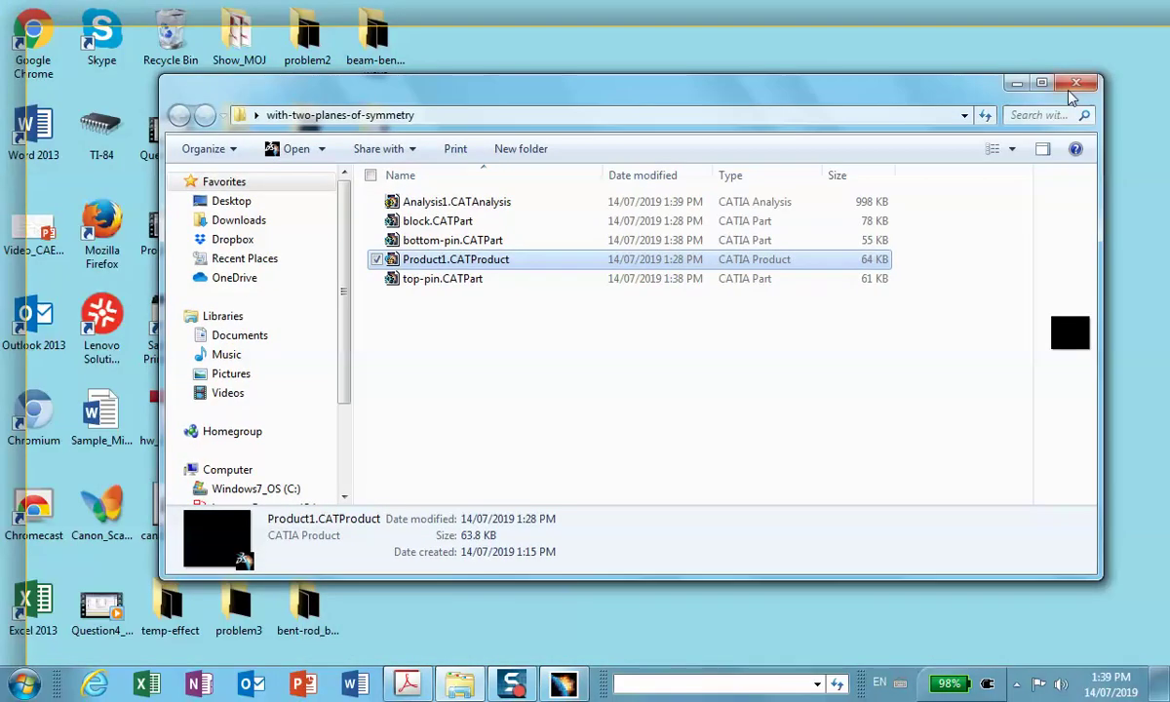
left_click(1075, 86)
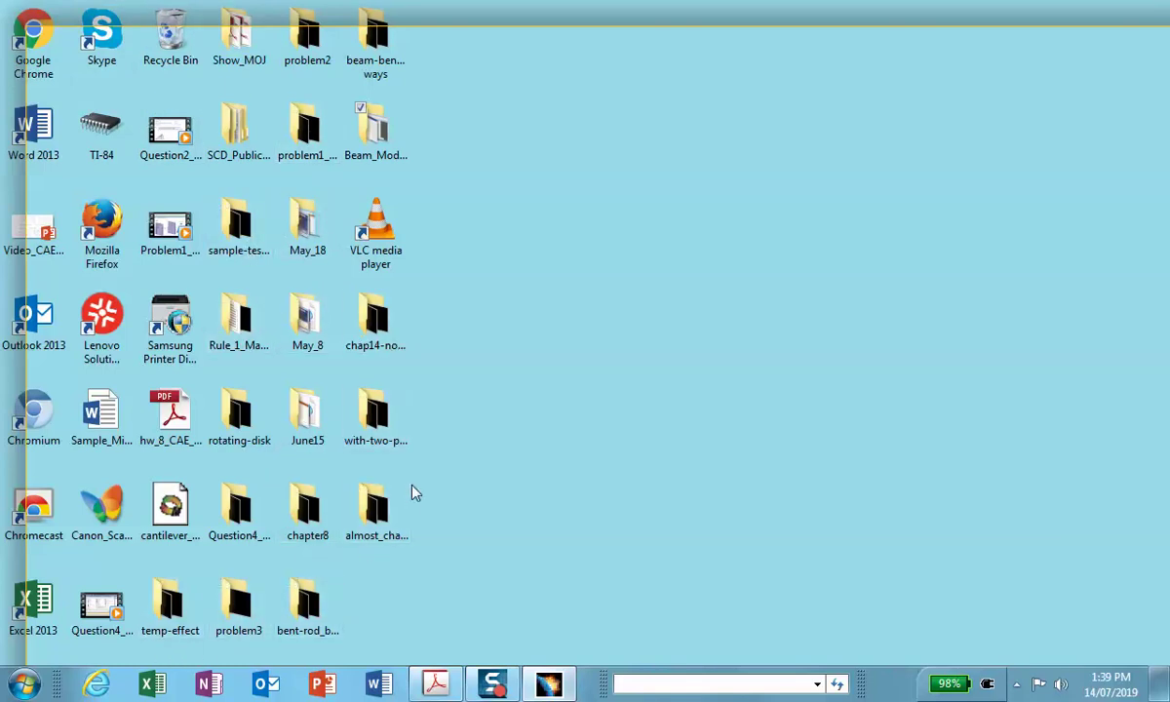
double_click(376, 505)
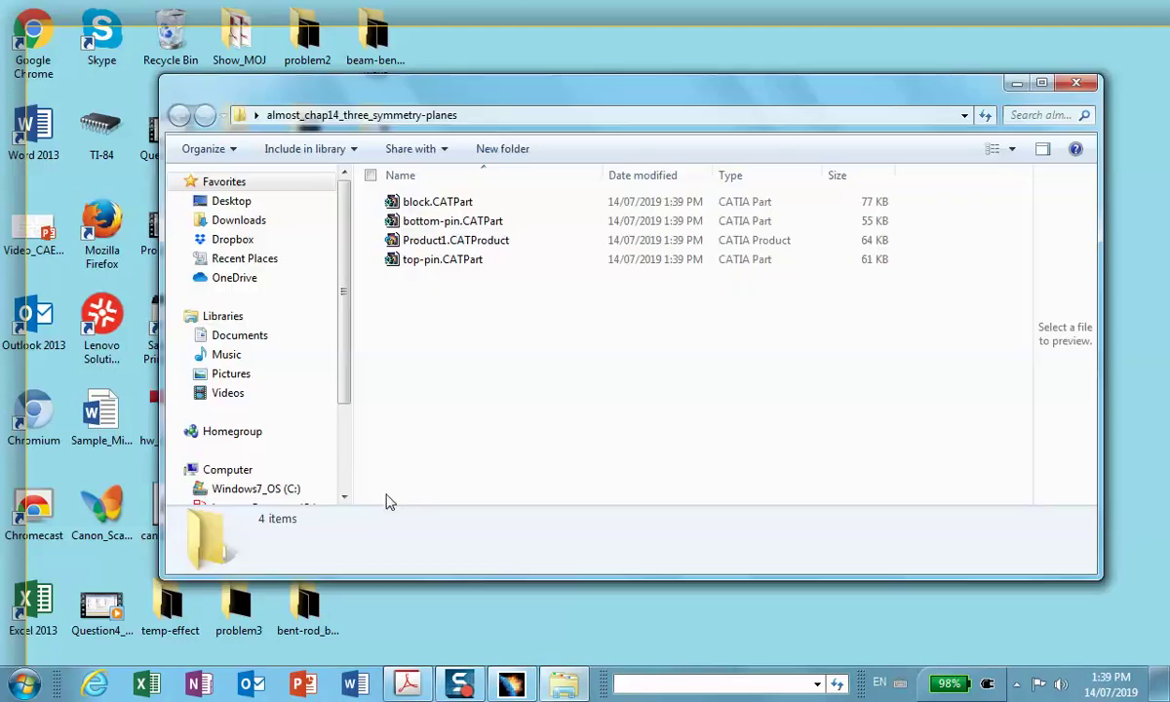
double_click(471, 240)
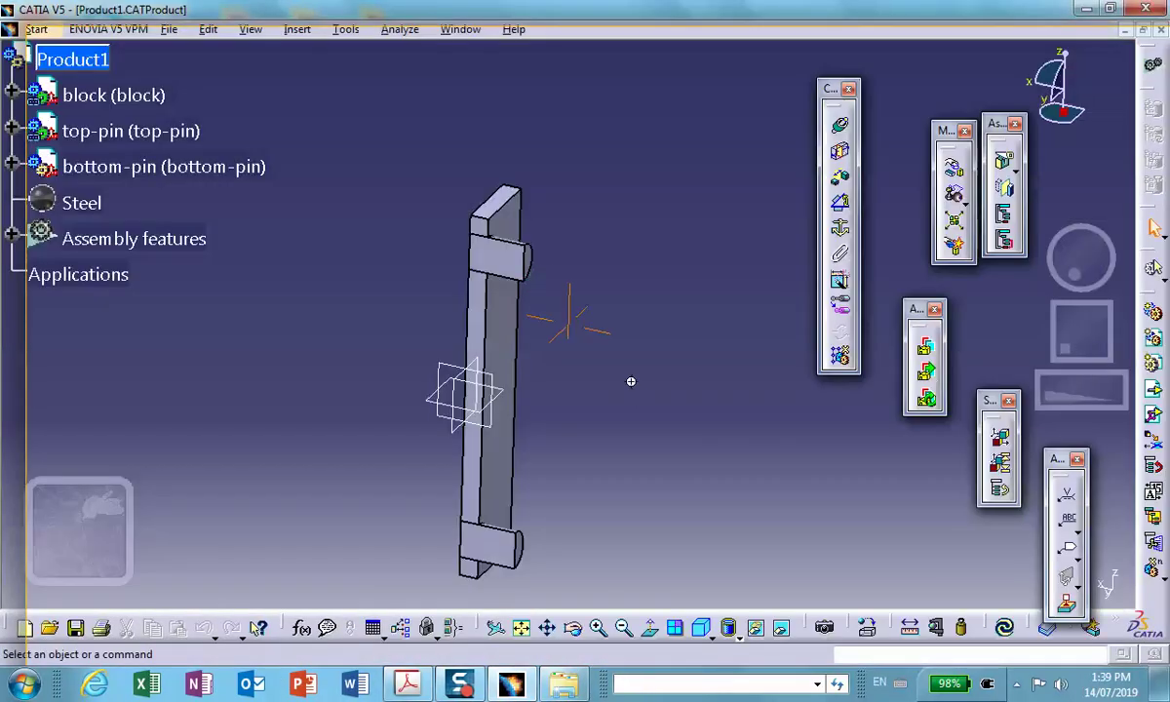
middle_click_drag(631, 381, 625, 304)
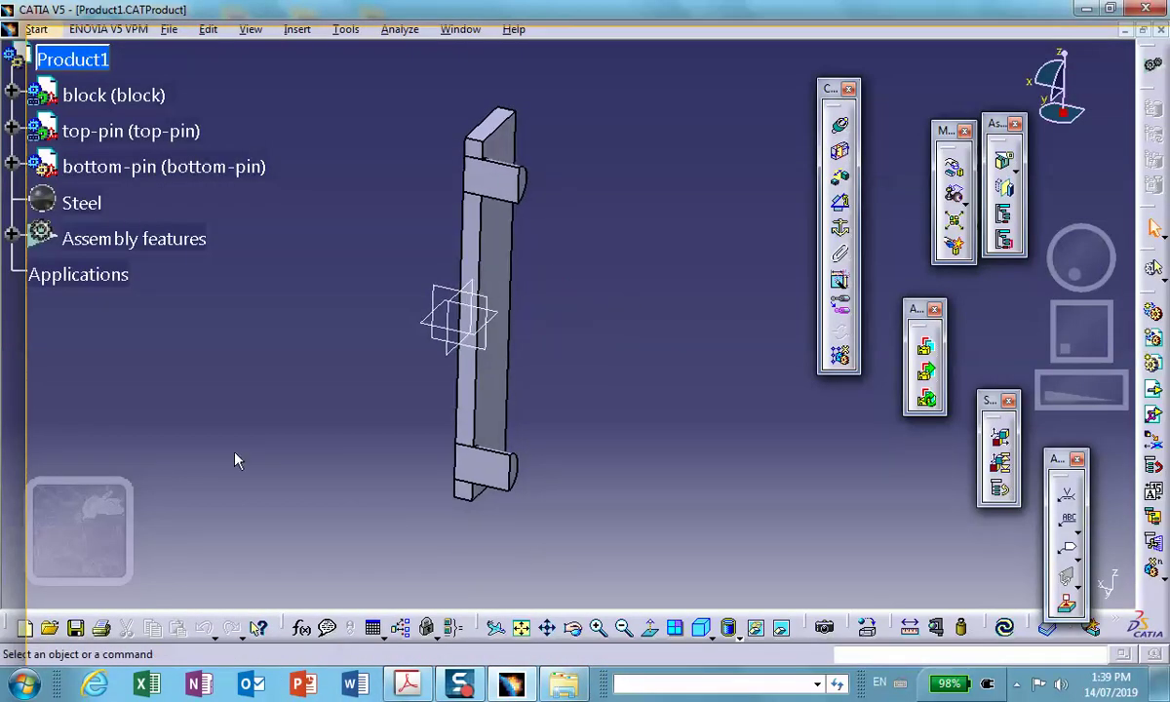